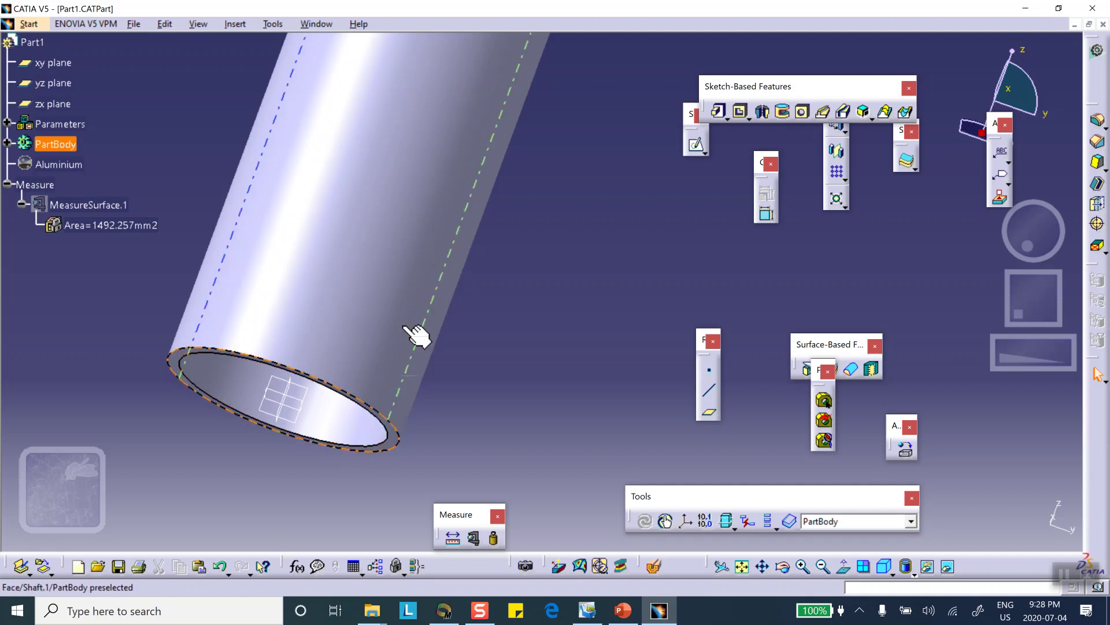
Step: Zoom in on the bottom end of the tube
{"action": "middle_click_drag", "start_coordinate": [359, 280], "coordinate": [431, 123]}
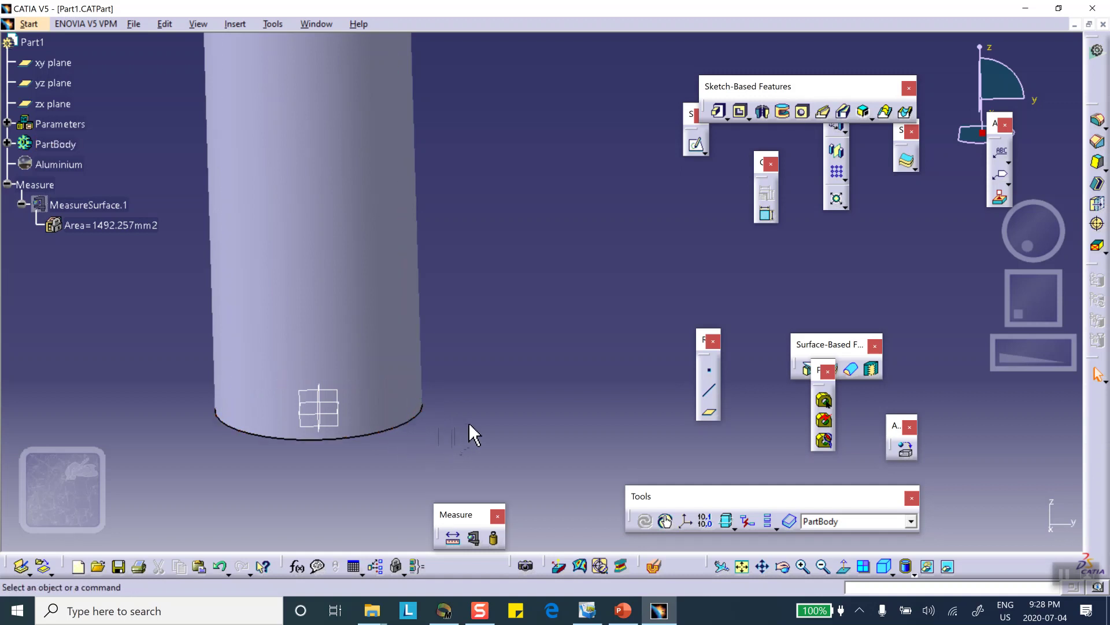
Step: Create an On curve point on the tube's bottom edge at length 0.084 m
{"action": "left_click", "coordinate": [710, 371]}
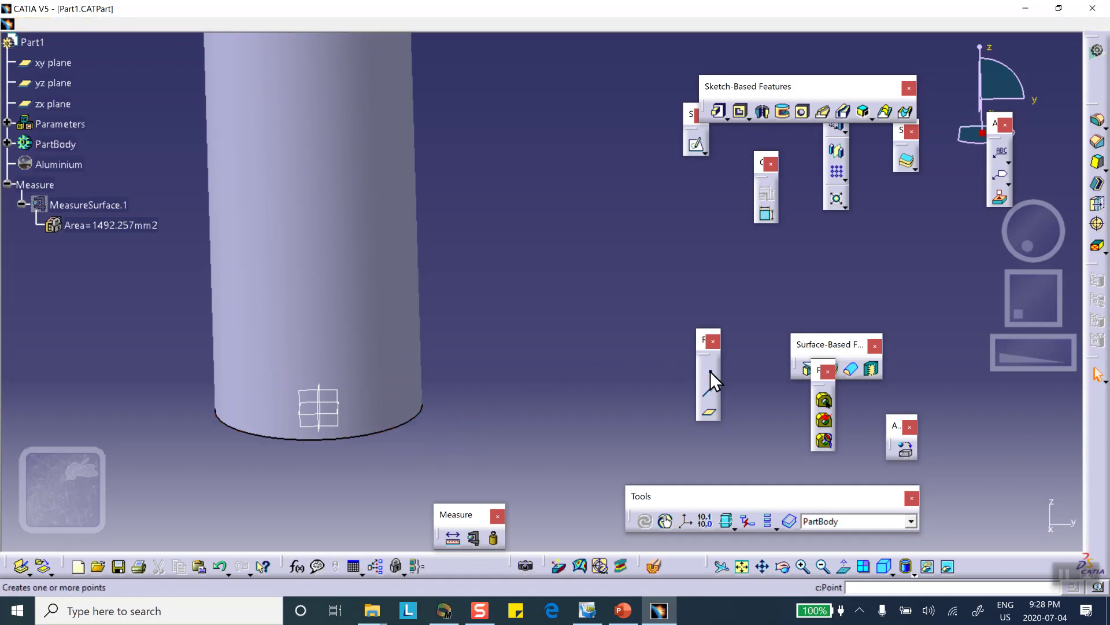
{"action": "left_click_drag", "start_coordinate": [367, 229], "coordinate": [550, 232]}
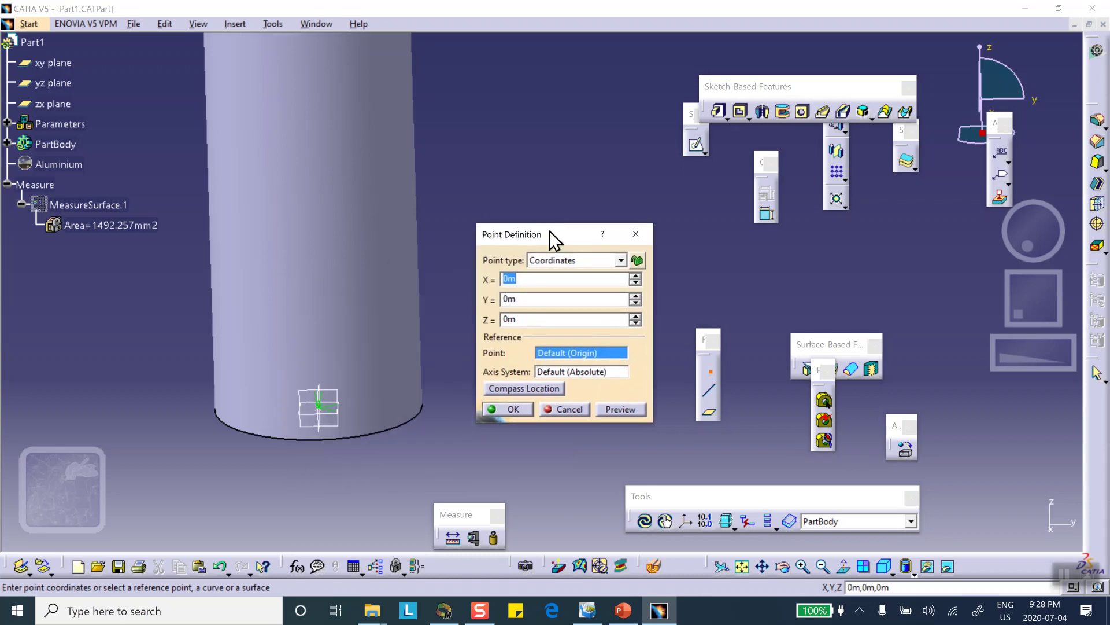
{"action": "left_click", "coordinate": [620, 260]}
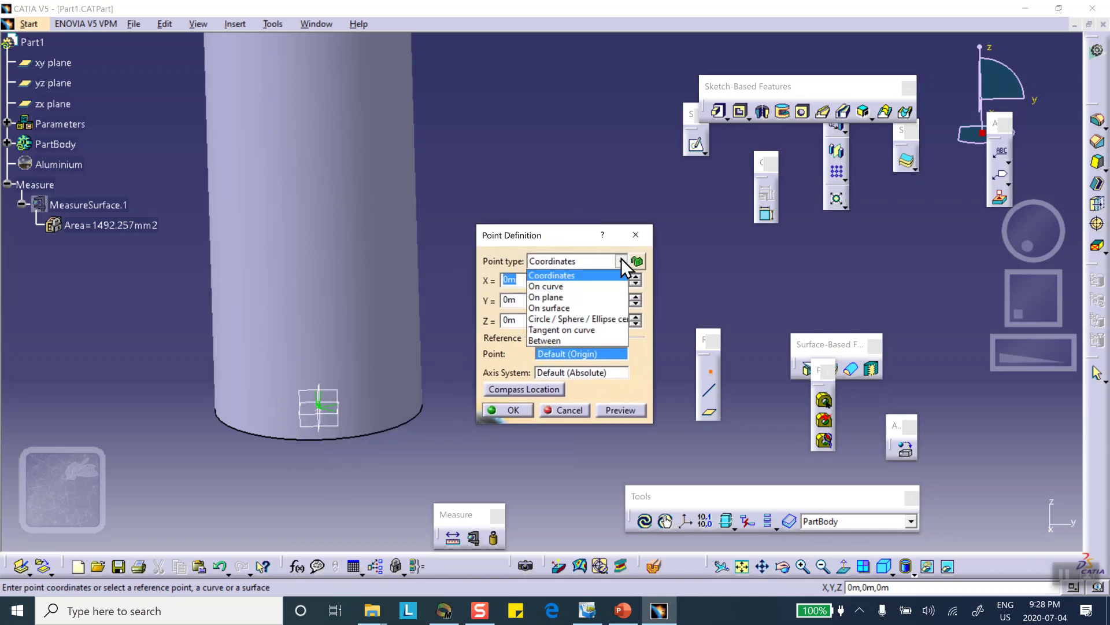
{"action": "left_click", "coordinate": [575, 287]}
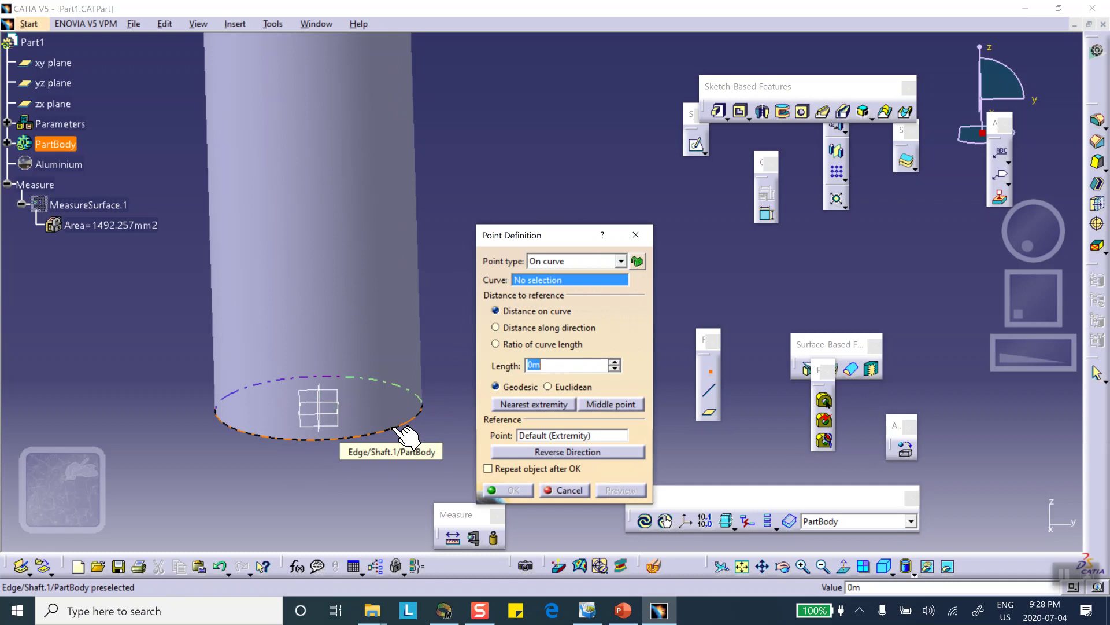
{"action": "left_click", "coordinate": [397, 428]}
{"action": "left_click_drag", "start_coordinate": [375, 433], "coordinate": [258, 446]}
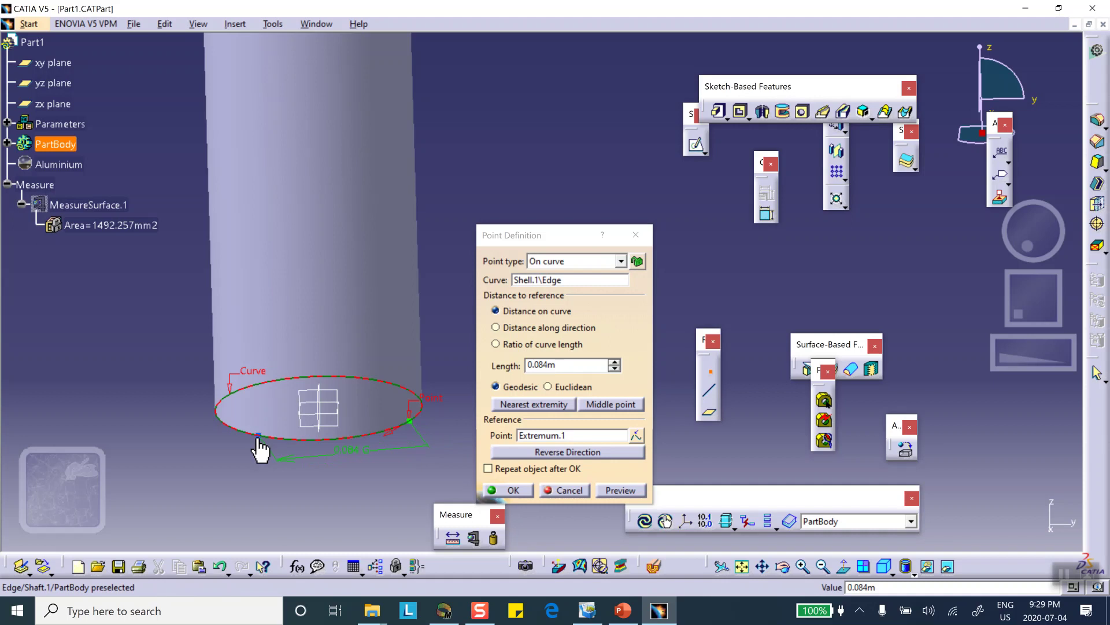
{"action": "left_click", "coordinate": [512, 491]}
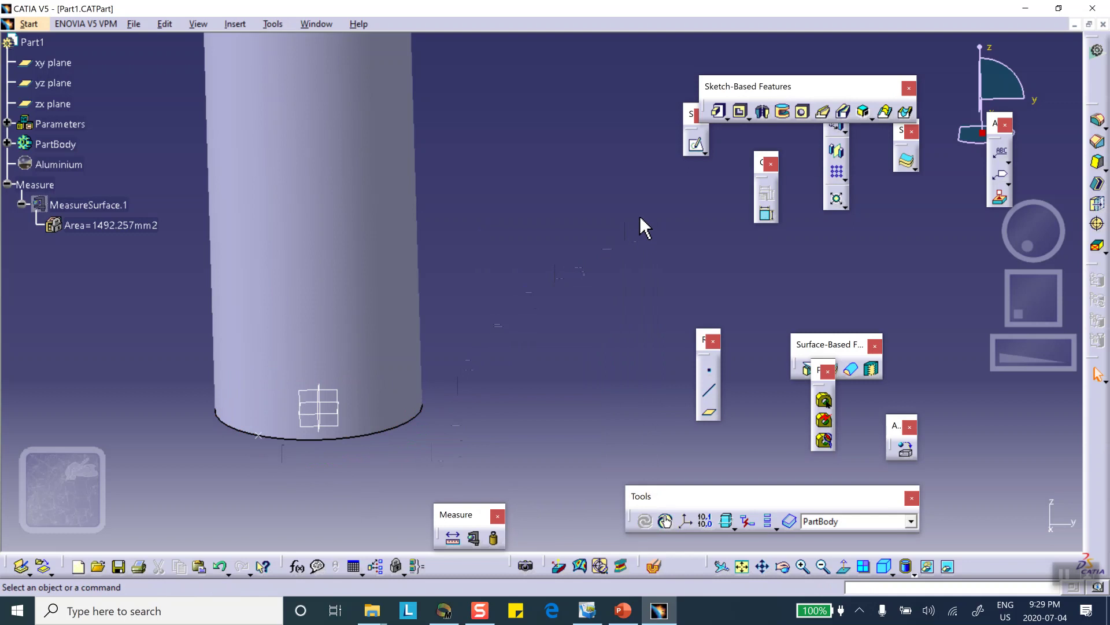
Step: Place a second point on the bottom edge, 0.141 m from Extremum.2
{"action": "left_click", "coordinate": [713, 370]}
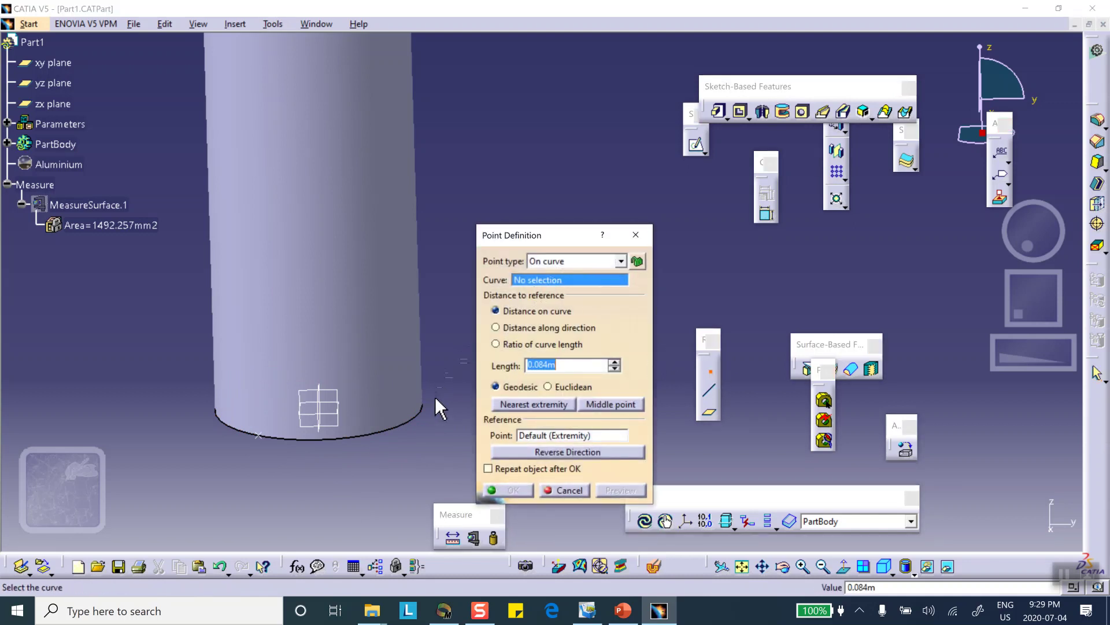
{"action": "left_click", "coordinate": [418, 408]}
{"action": "left_click_drag", "start_coordinate": [403, 395], "coordinate": [297, 386]}
{"action": "middle_click_drag", "start_coordinate": [296, 386], "coordinate": [50, 367]}
{"action": "left_click_drag", "start_coordinate": [272, 338], "coordinate": [142, 360]}
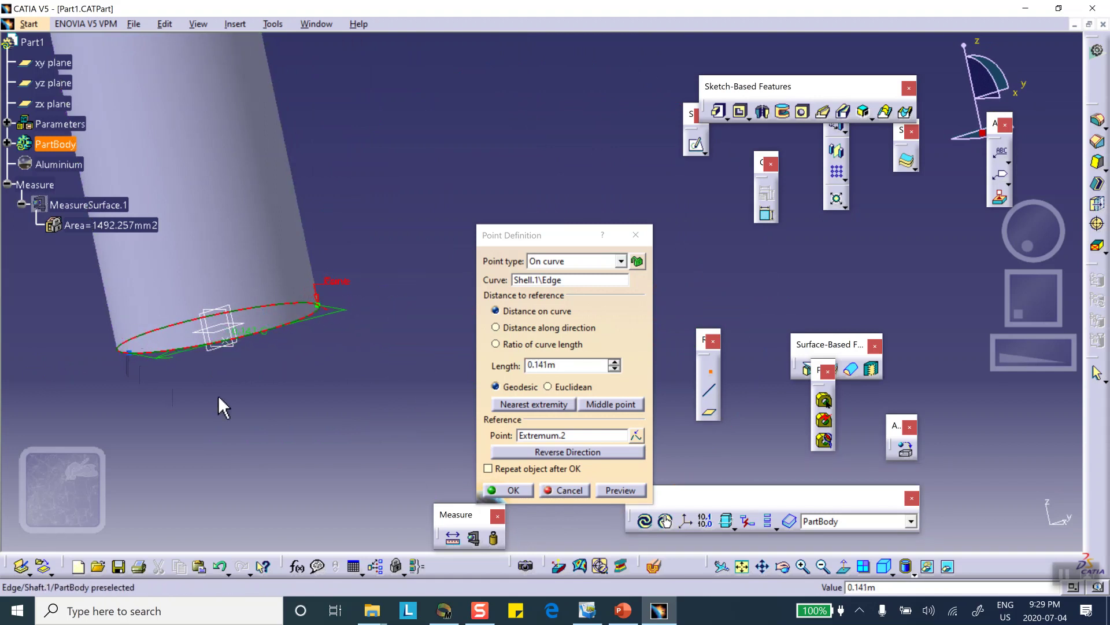
{"action": "left_click", "coordinate": [508, 491]}
{"action": "middle_click_drag", "start_coordinate": [316, 421], "coordinate": [376, 218]}
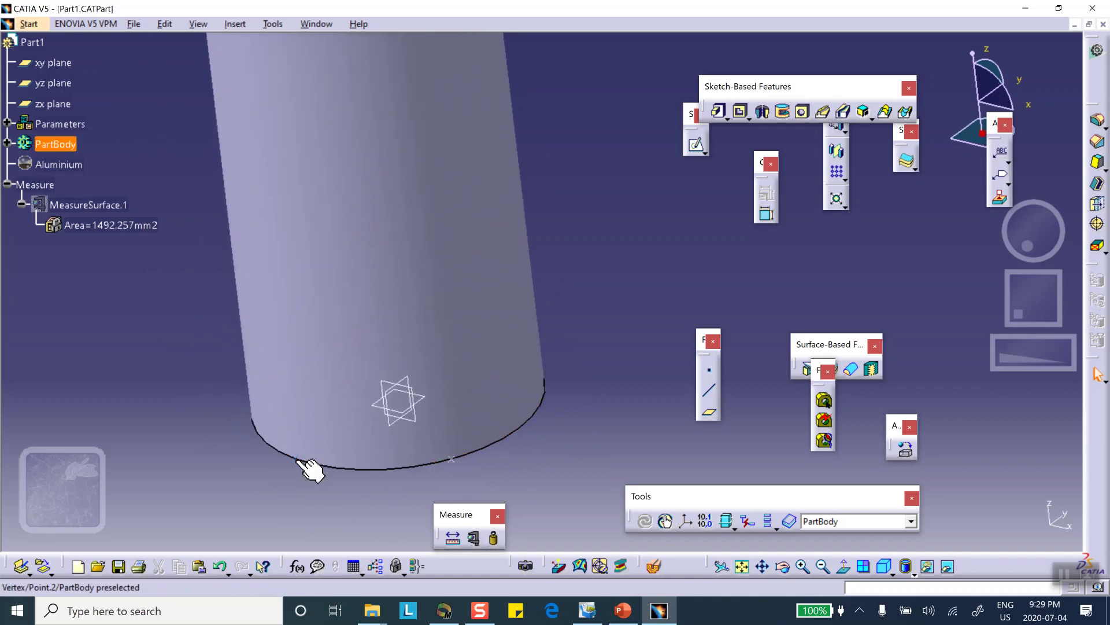
{"action": "middle_click_drag", "start_coordinate": [228, 476], "coordinate": [173, 434]}
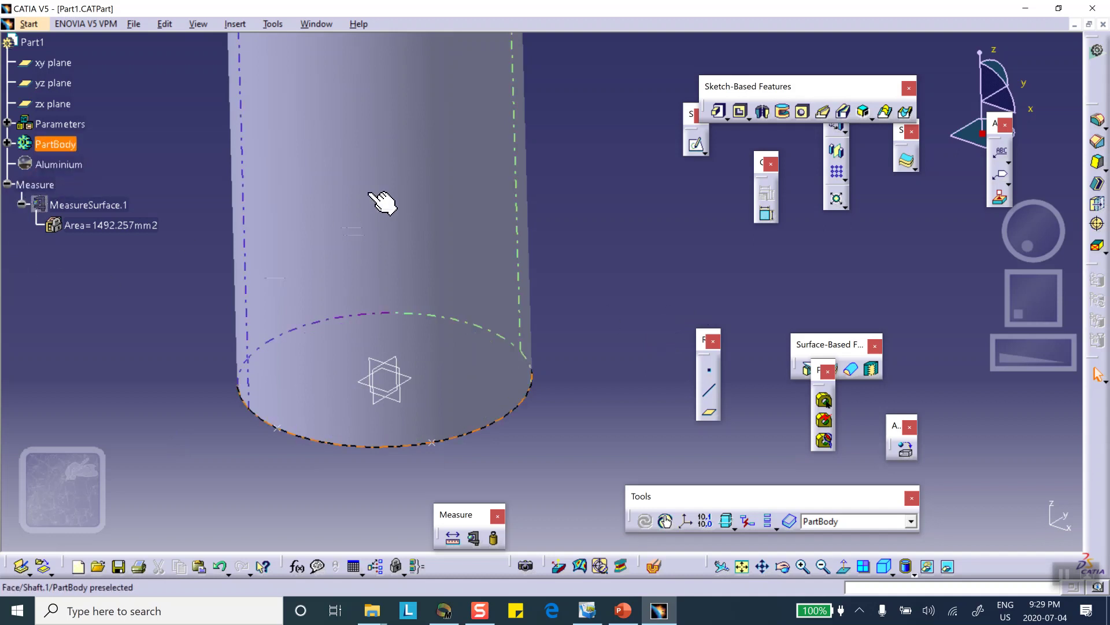
Step: Switch to Generative Structural Analysis and create a Static Analysis case
{"action": "left_click", "coordinate": [30, 22]}
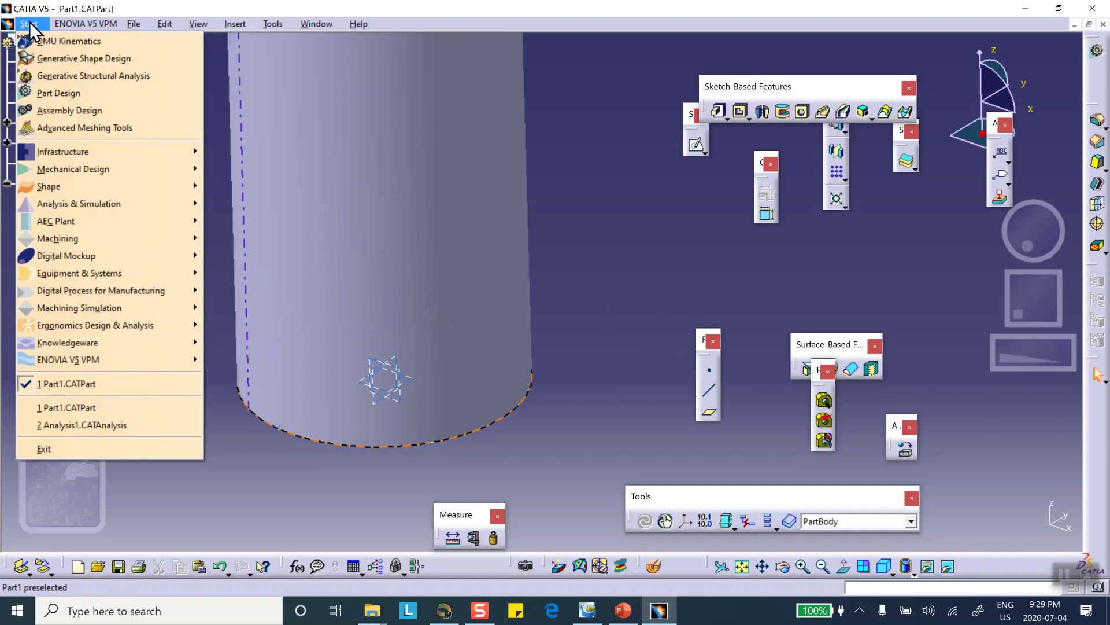
{"action": "left_click", "coordinate": [51, 76]}
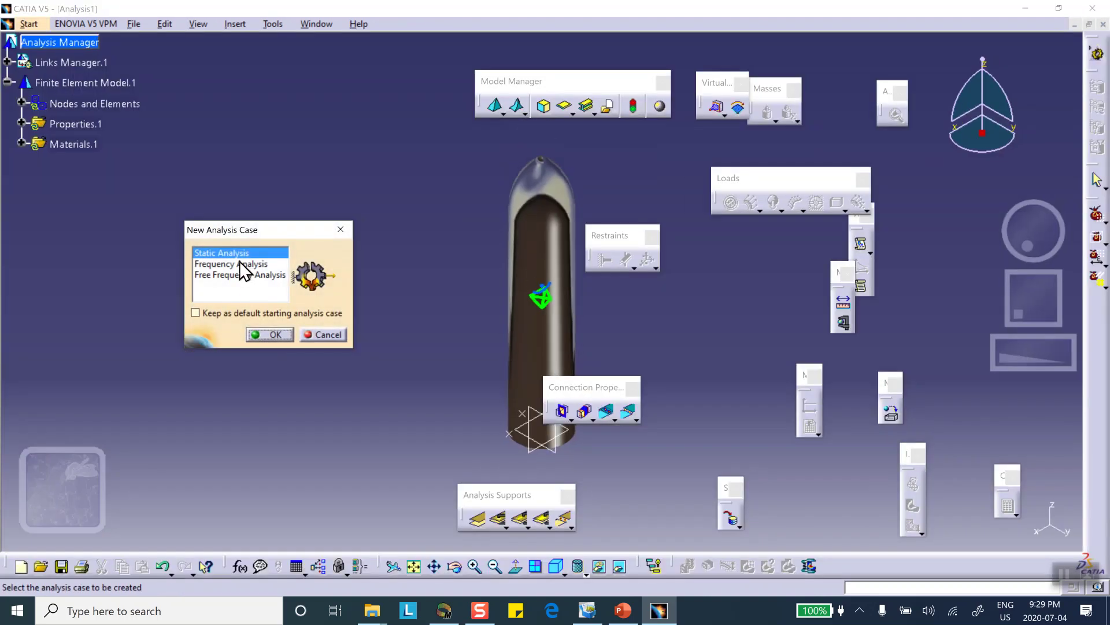
{"action": "left_click", "coordinate": [272, 334]}
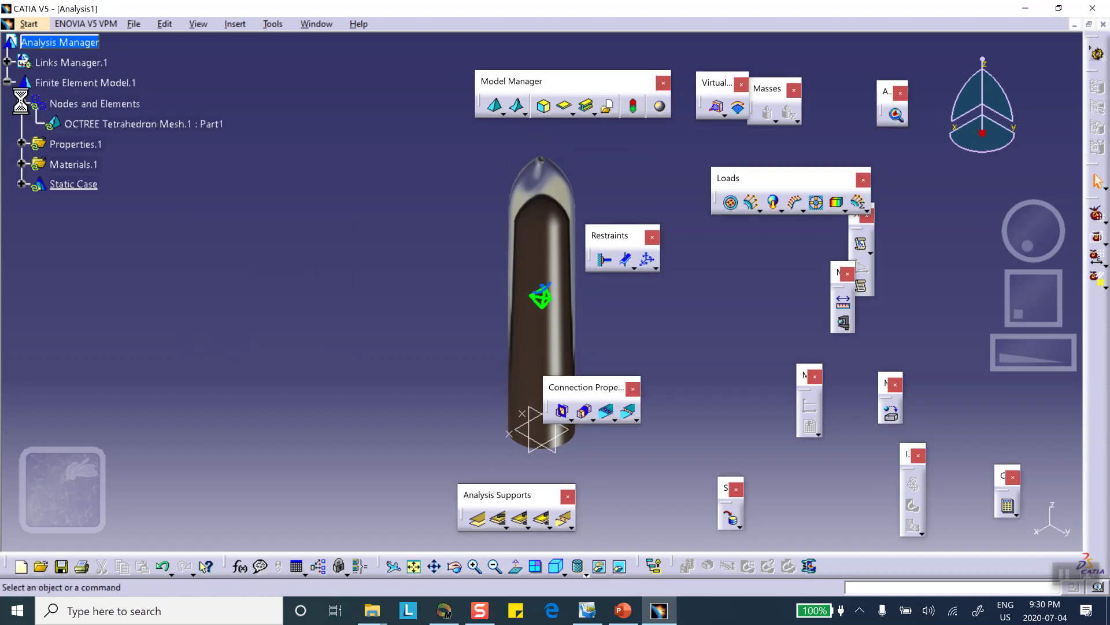
Step: Set the OCTREE Tetrahedron Mesh element size to 0.01 m
{"action": "double_click", "coordinate": [127, 124]}
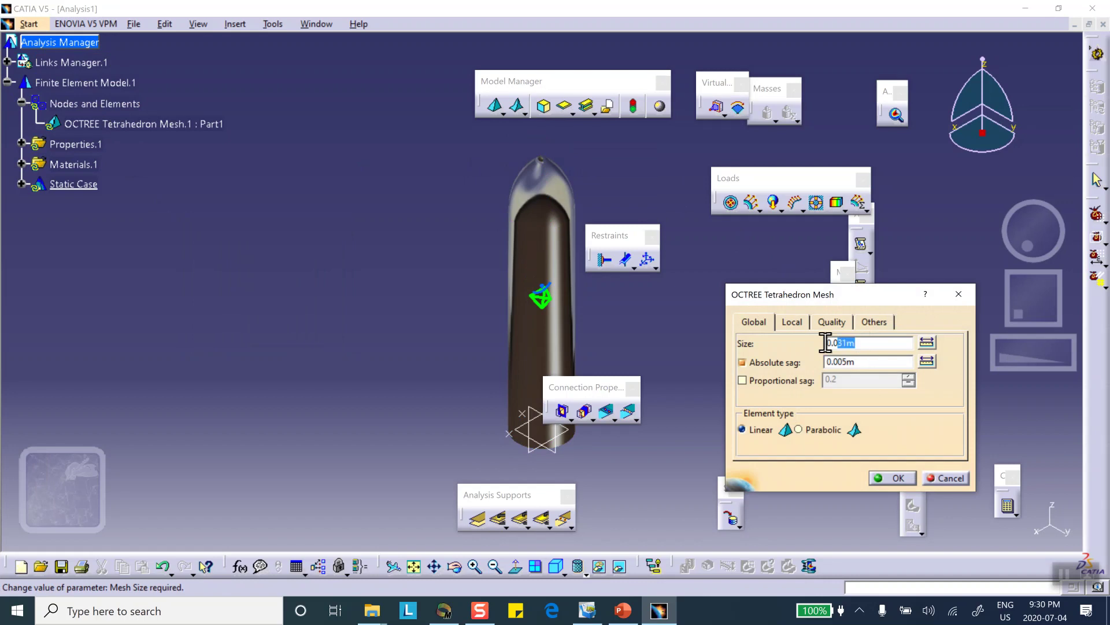
{"action": "type", "text": ".0"}
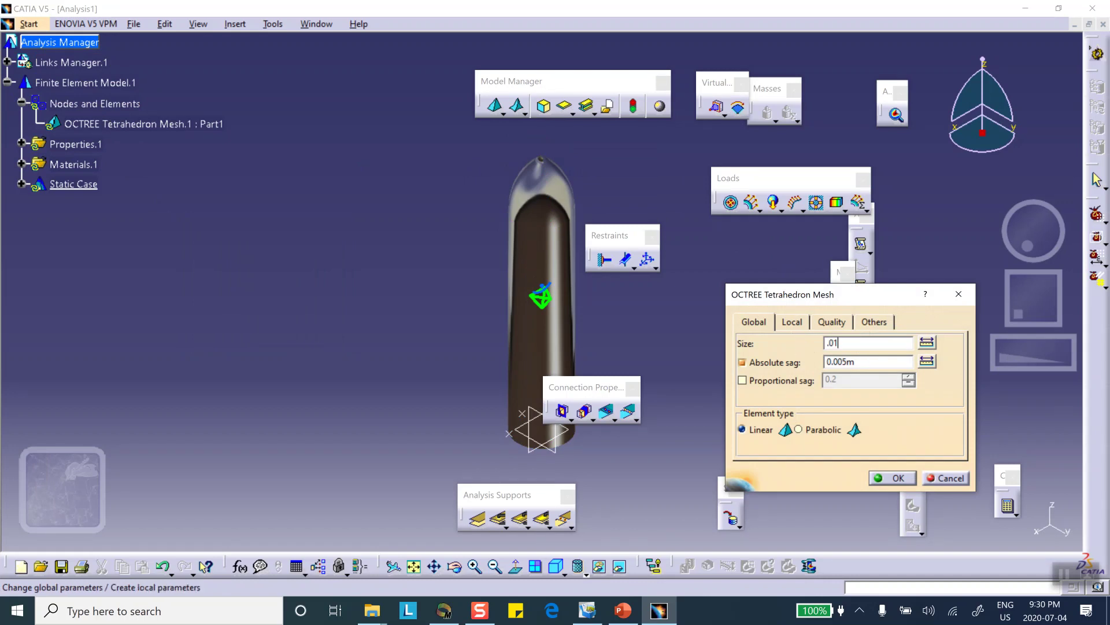
{"action": "left_click", "coordinate": [895, 476]}
{"action": "middle_click_drag", "start_coordinate": [404, 348], "coordinate": [303, 317]}
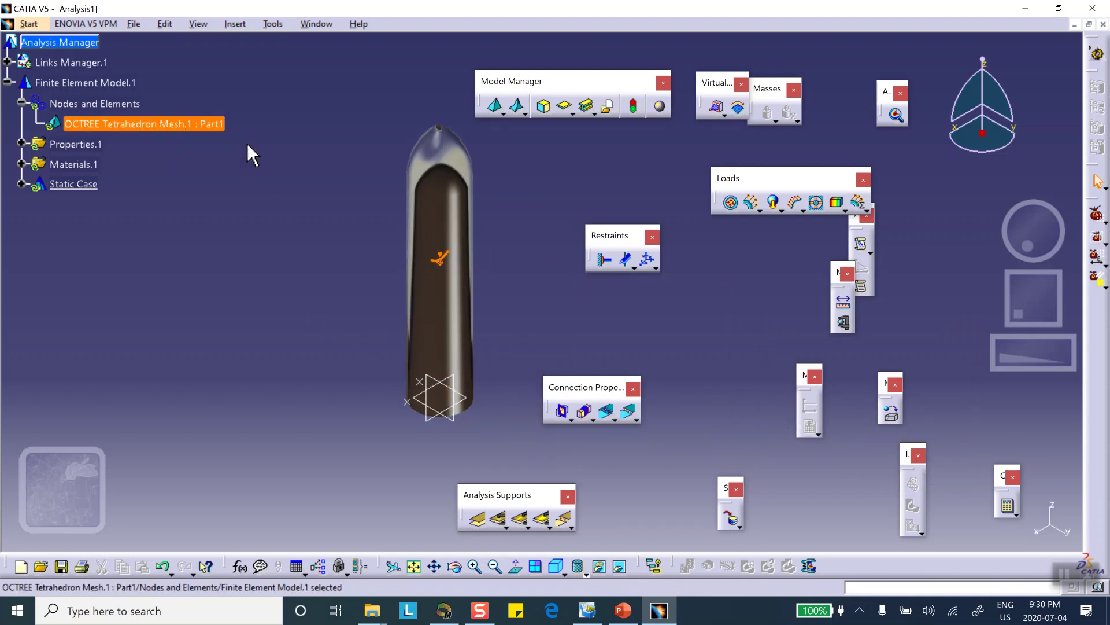
Step: Add Imposed Points.1 on the first edge point as a local mesh specification
{"action": "double_click", "coordinate": [157, 125]}
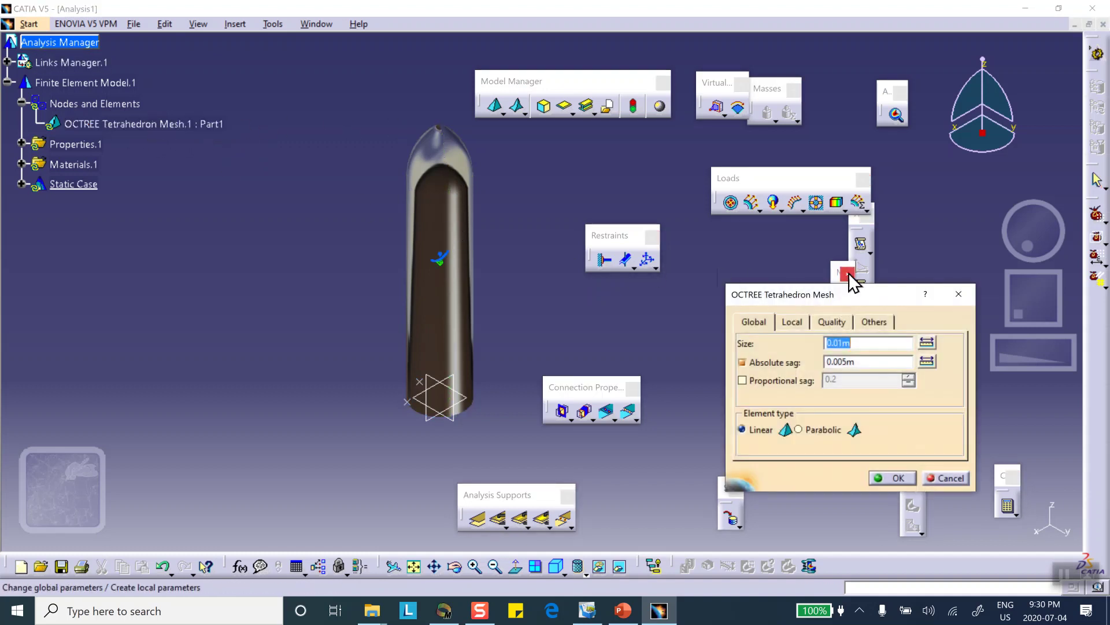
{"action": "left_click_drag", "start_coordinate": [821, 295], "coordinate": [668, 133]}
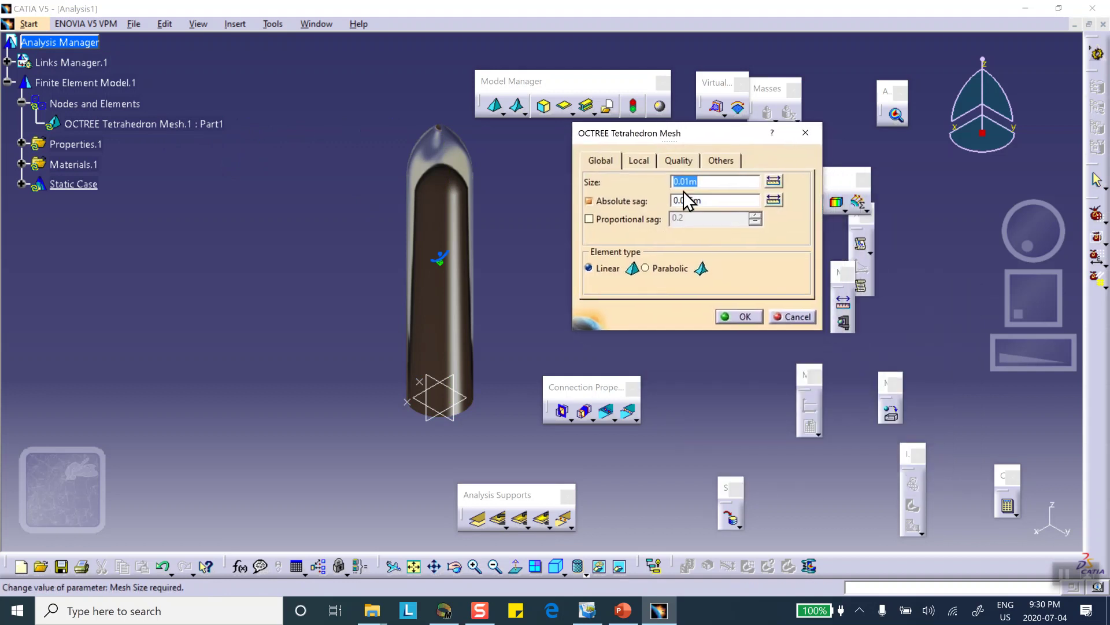
{"action": "left_click", "coordinate": [639, 161]}
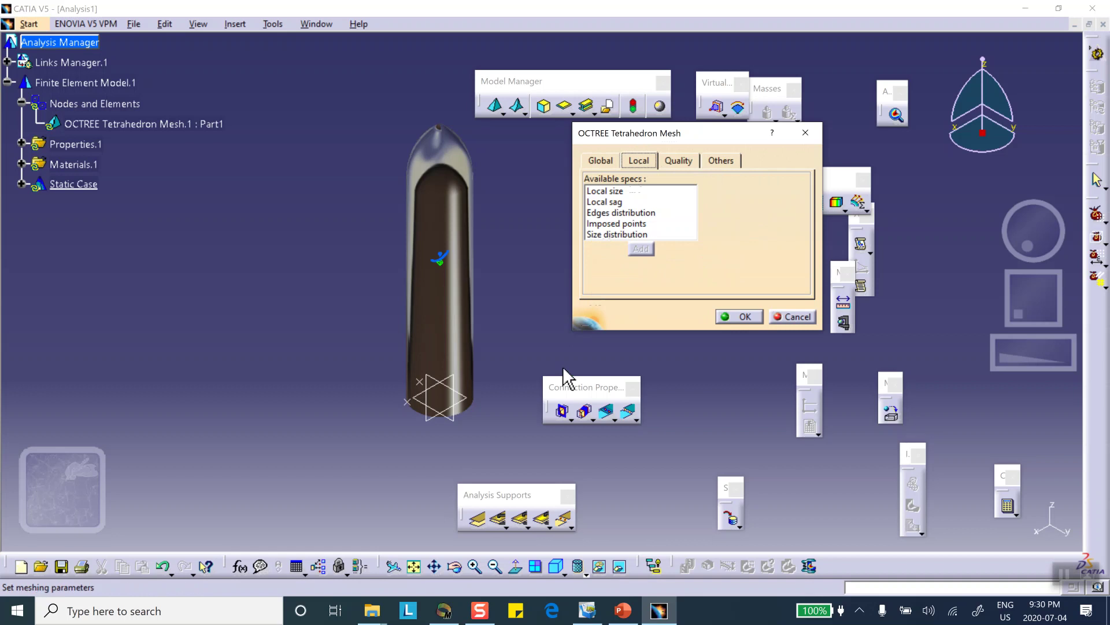
{"action": "middle_click_drag", "start_coordinate": [347, 429], "coordinate": [422, 337], "text": "ctrl"}
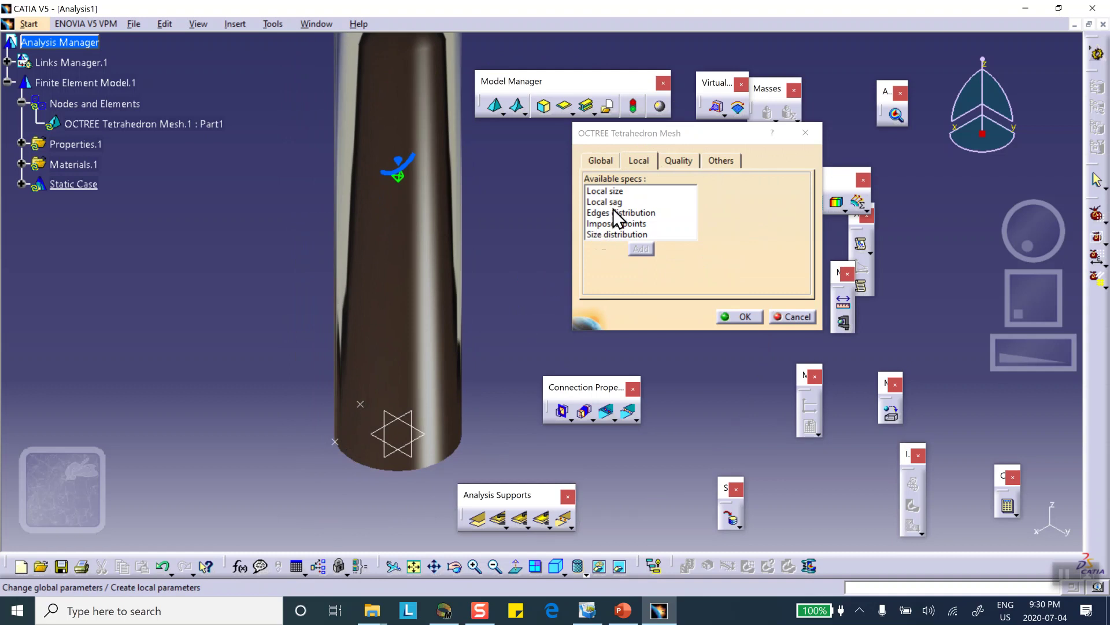
{"action": "left_click", "coordinate": [631, 223]}
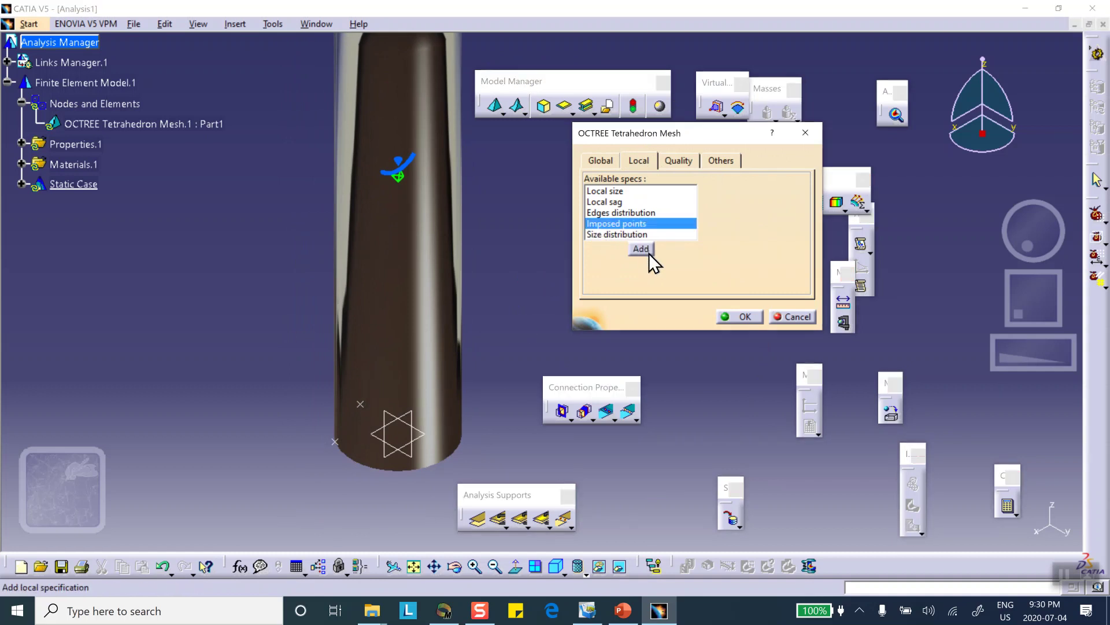
{"action": "left_click", "coordinate": [647, 247]}
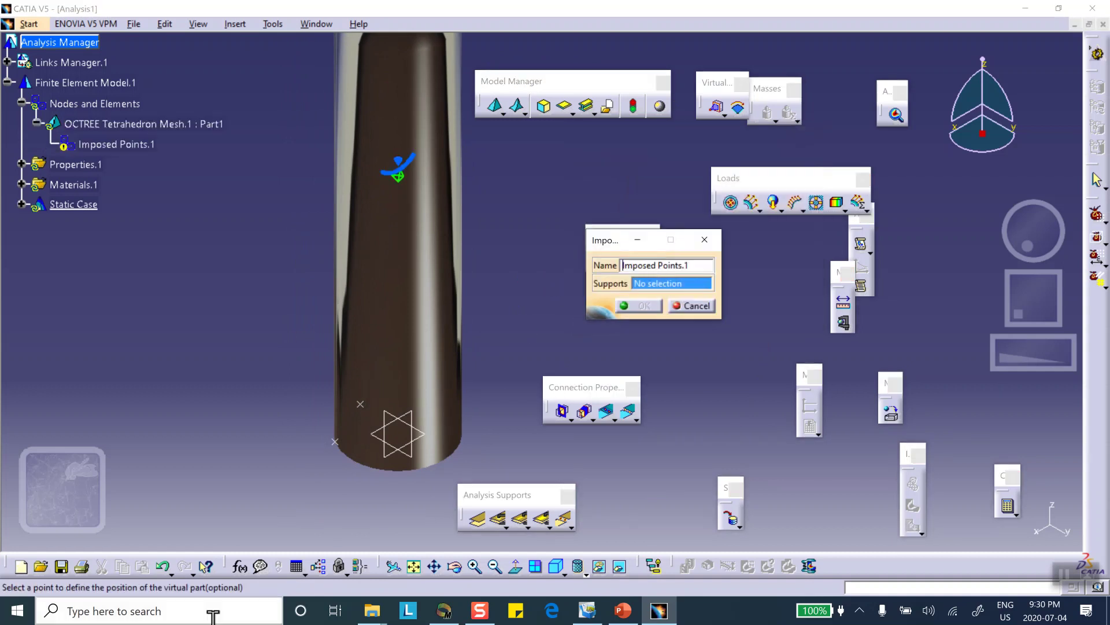
{"action": "left_click", "coordinate": [336, 443]}
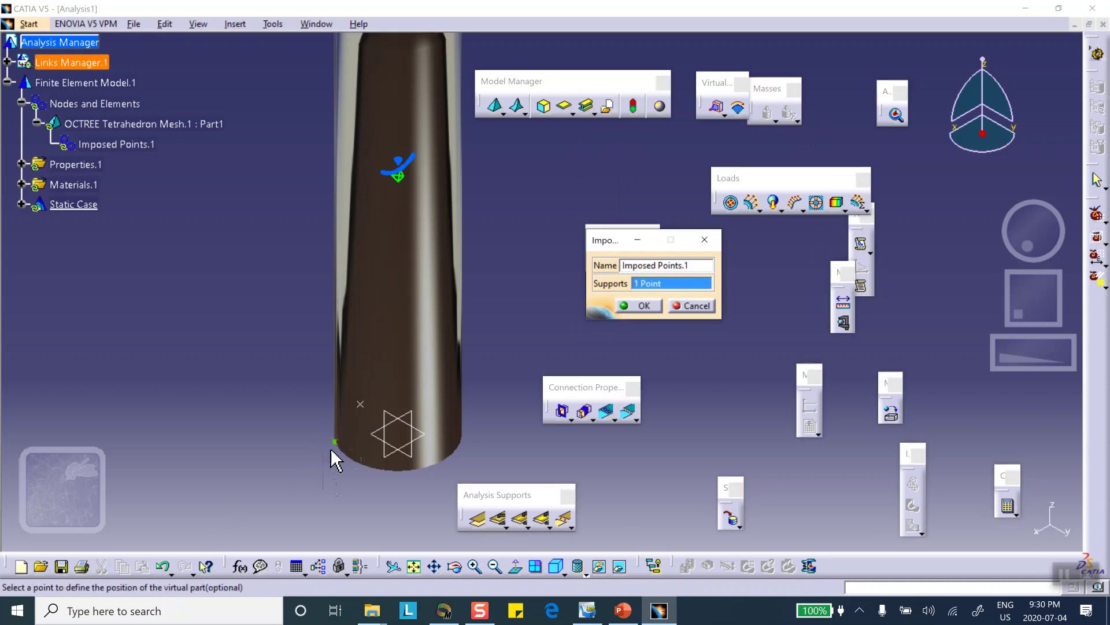
{"action": "left_click", "coordinate": [640, 304]}
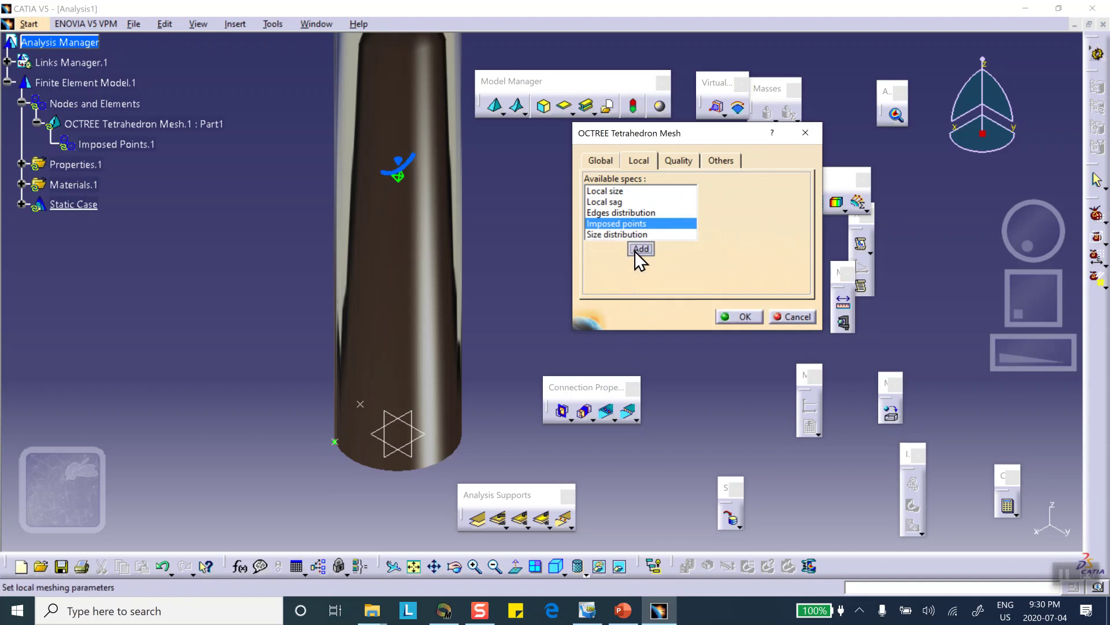
Step: Add Imposed Points.2 on the second edge point
{"action": "left_click", "coordinate": [636, 251]}
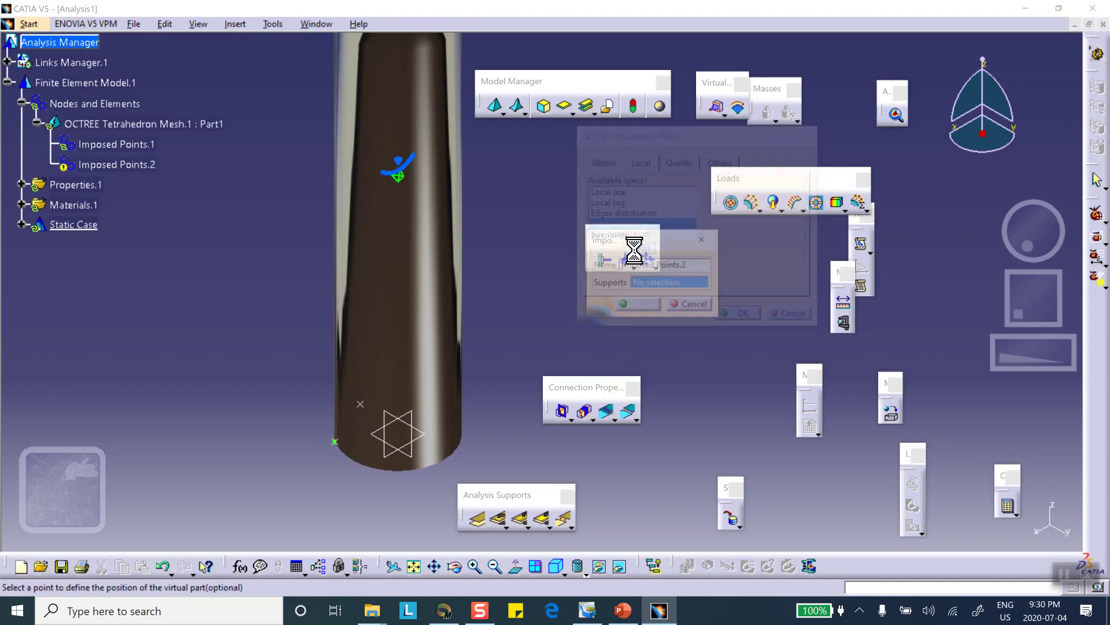
{"action": "left_click", "coordinate": [360, 404]}
{"action": "left_click", "coordinate": [643, 304]}
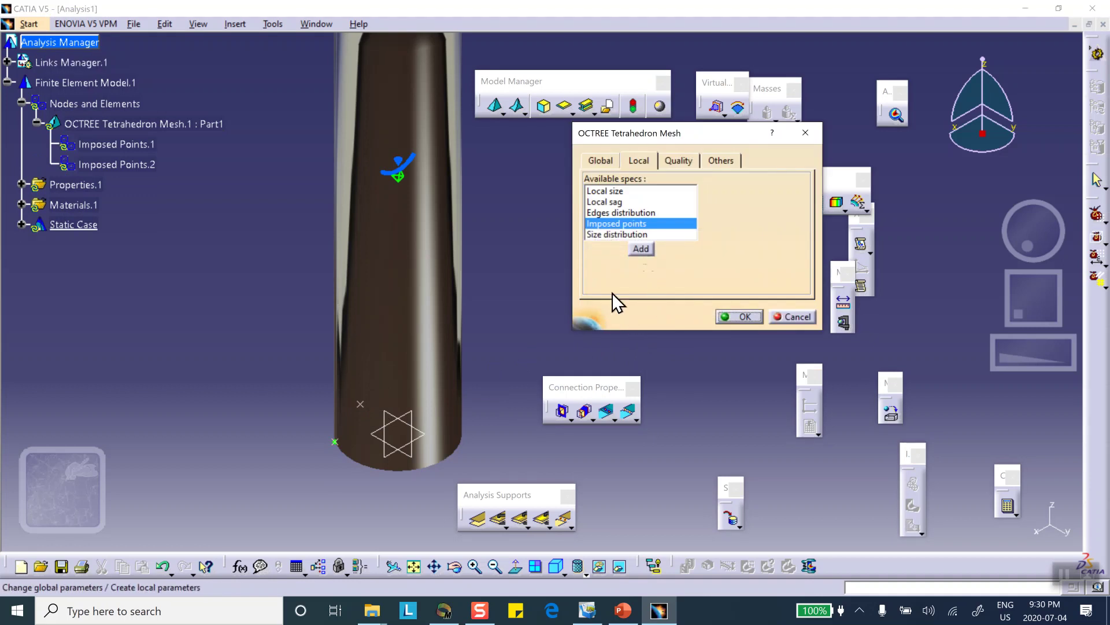
{"action": "middle_click_drag", "start_coordinate": [384, 441], "coordinate": [421, 318]}
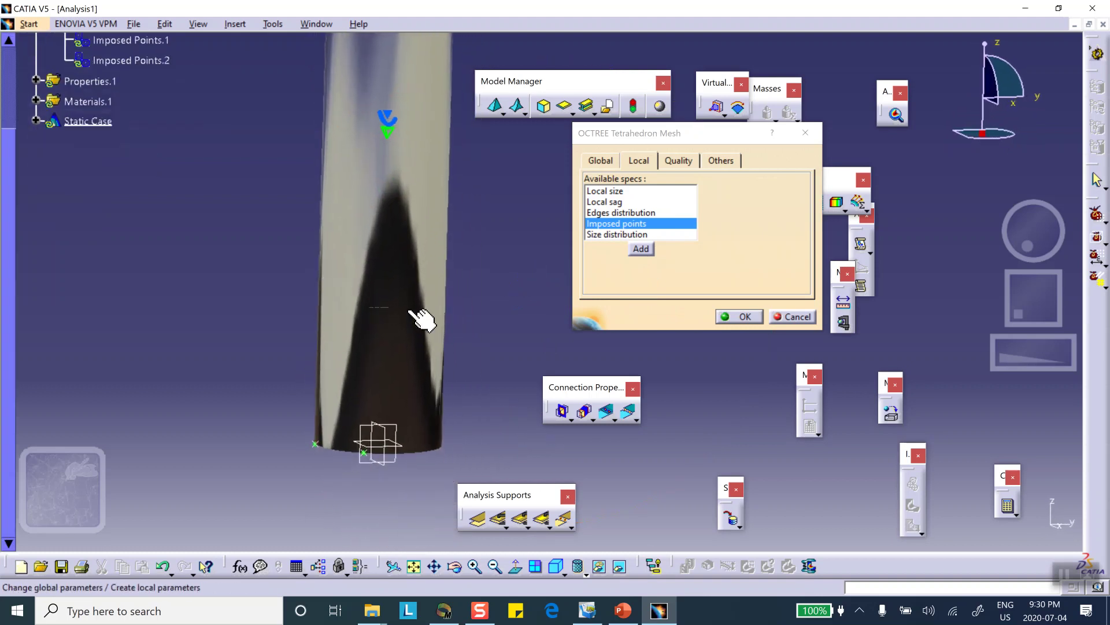
Step: Confirm the OCTREE Tetrahedron Mesh settings with both imposed points
{"action": "left_click", "coordinate": [731, 314]}
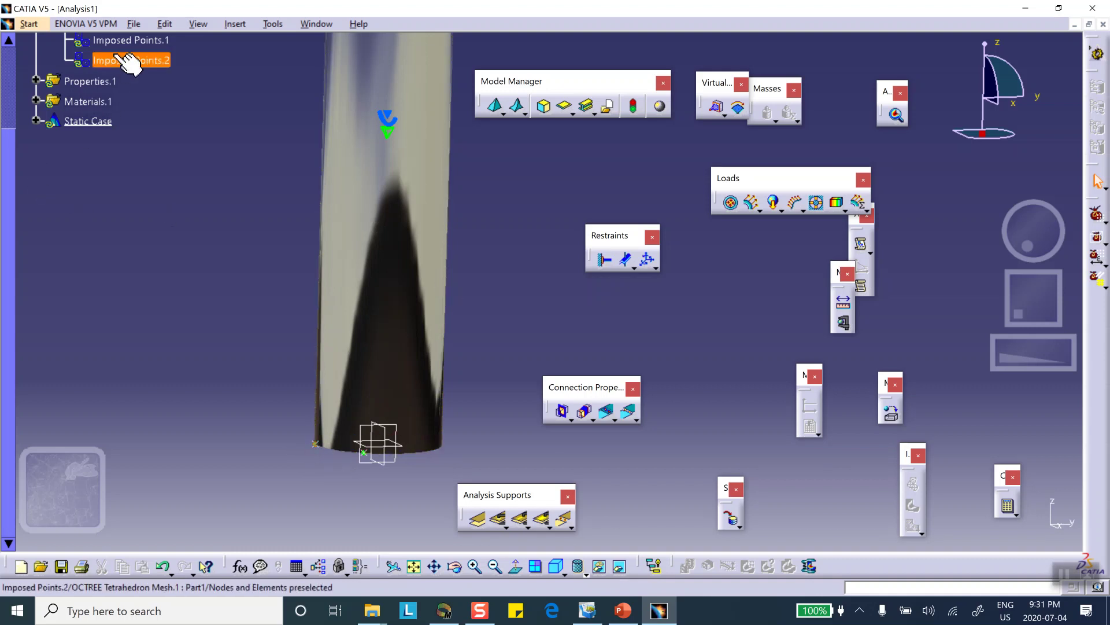
Step: Turn on mesh visualization for Nodes and Elements and accept the mesh update
{"action": "scroll", "coordinate": [176, 149], "scroll_direction": "up", "scroll_amount": 3}
{"action": "right_click", "coordinate": [128, 71]}
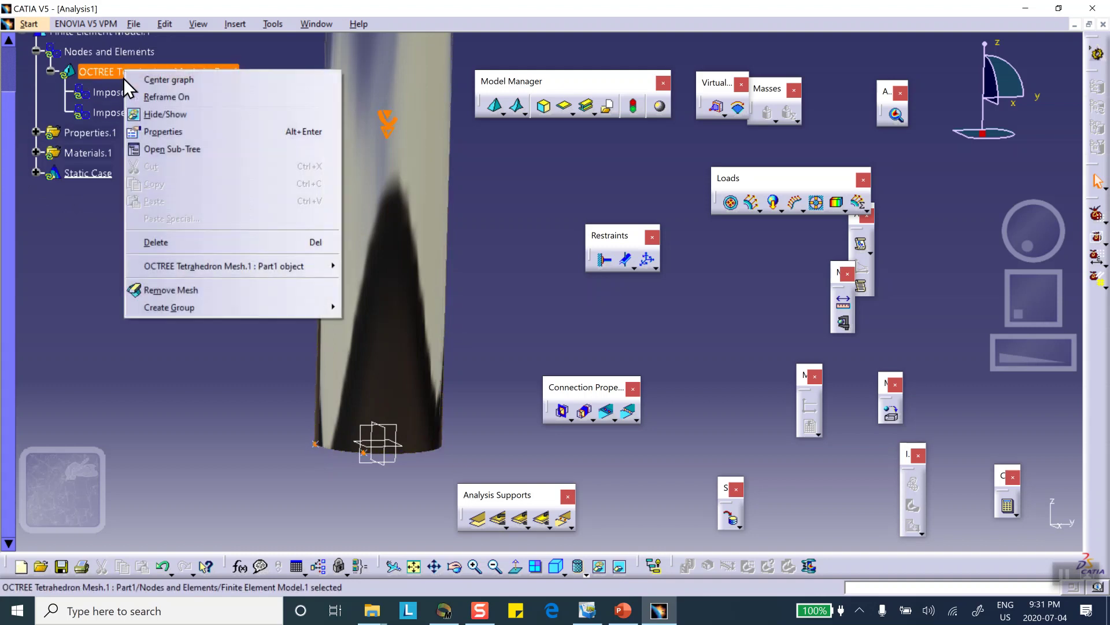
{"action": "left_click", "coordinate": [240, 55]}
{"action": "left_click", "coordinate": [137, 51]}
{"action": "right_click", "coordinate": [136, 51]}
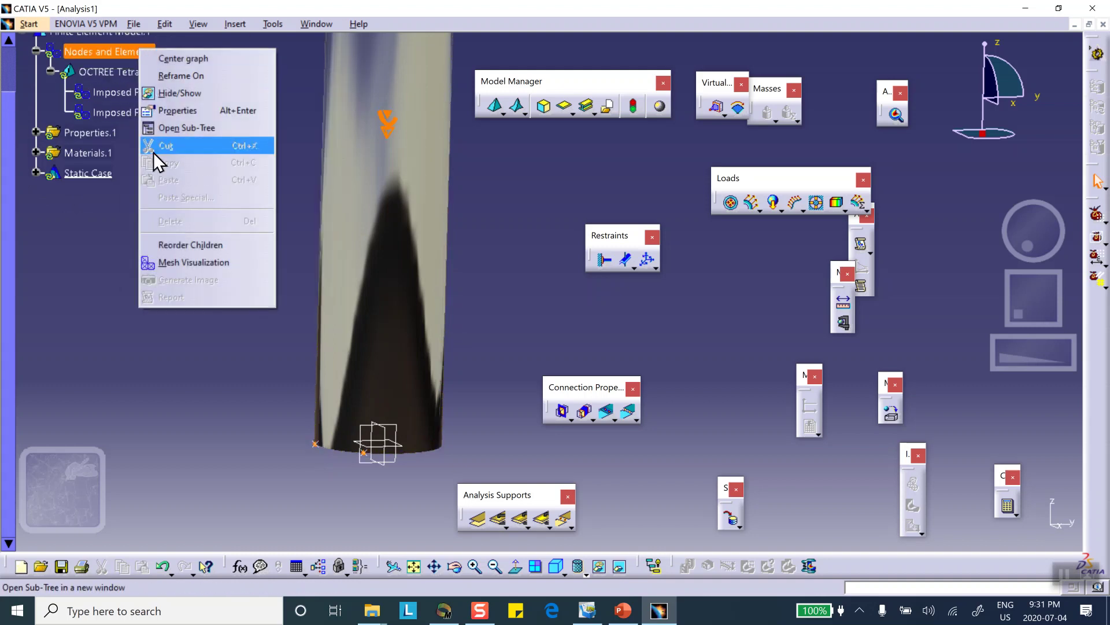
{"action": "left_click", "coordinate": [194, 261]}
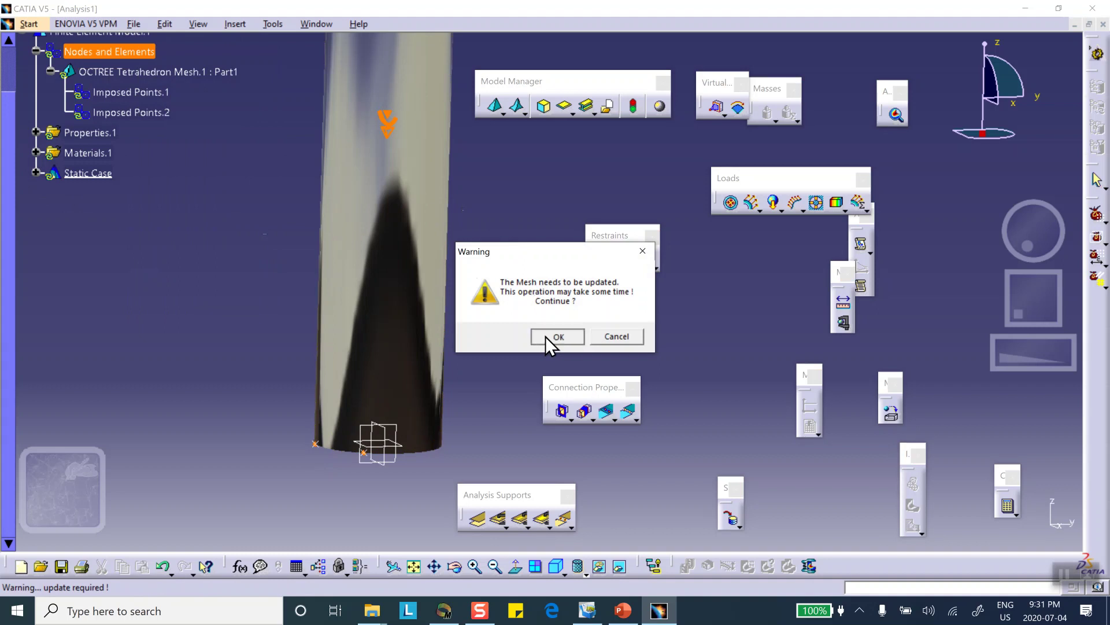
{"action": "left_click", "coordinate": [546, 335]}
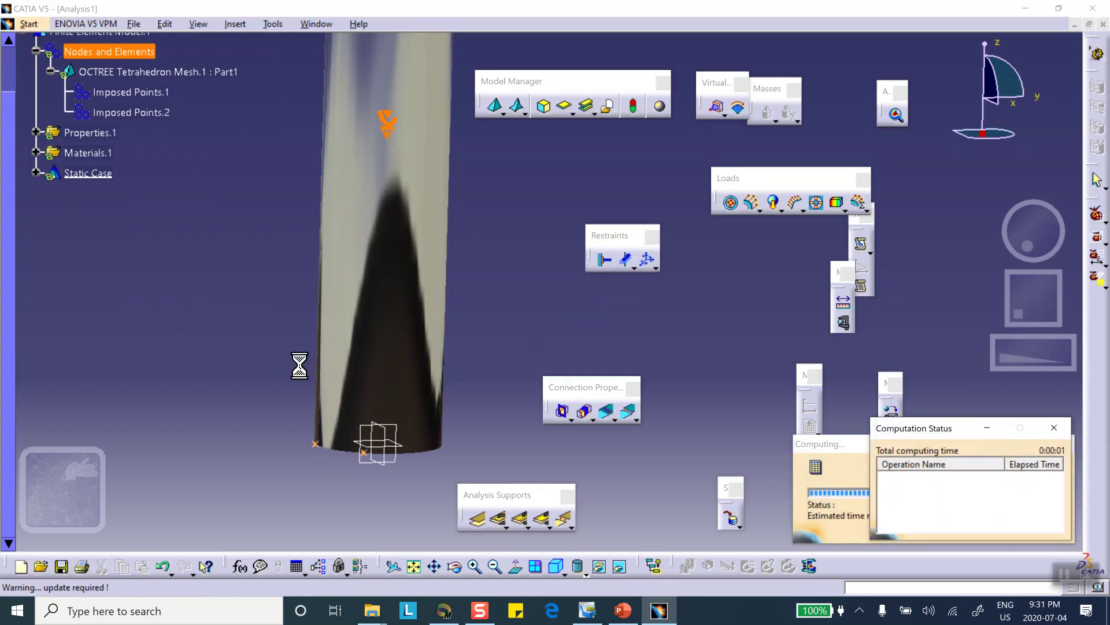
Step: Display the tetrahedral mesh in Shading with Edges without Smooth Edges mode
{"action": "left_click", "coordinate": [586, 574]}
{"action": "left_click", "coordinate": [597, 502]}
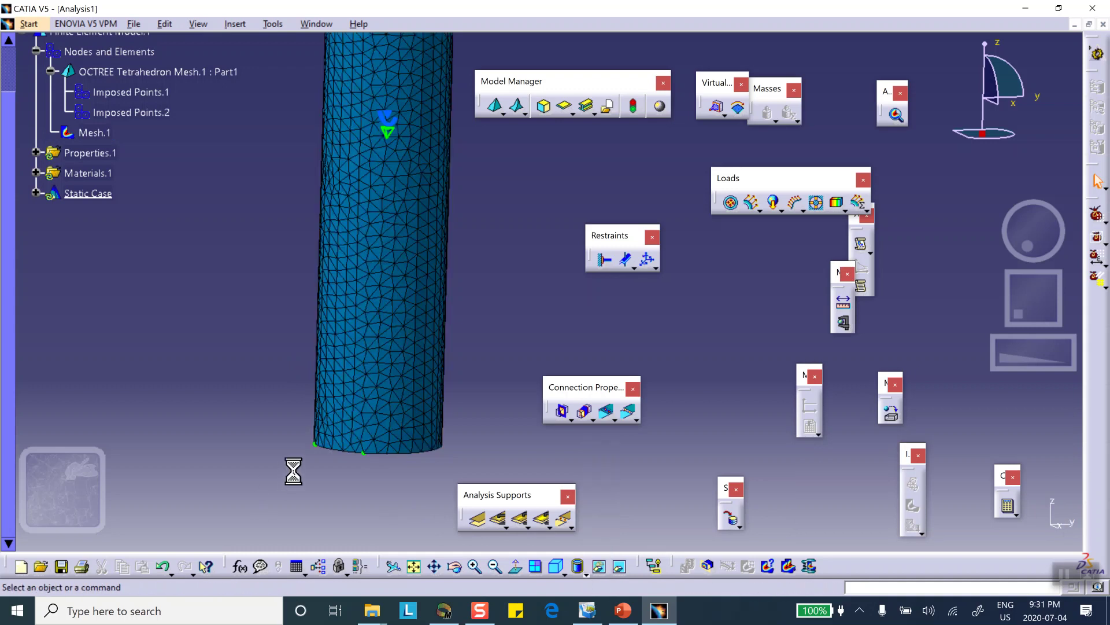
{"action": "middle_click_drag", "start_coordinate": [286, 468], "coordinate": [404, 269]}
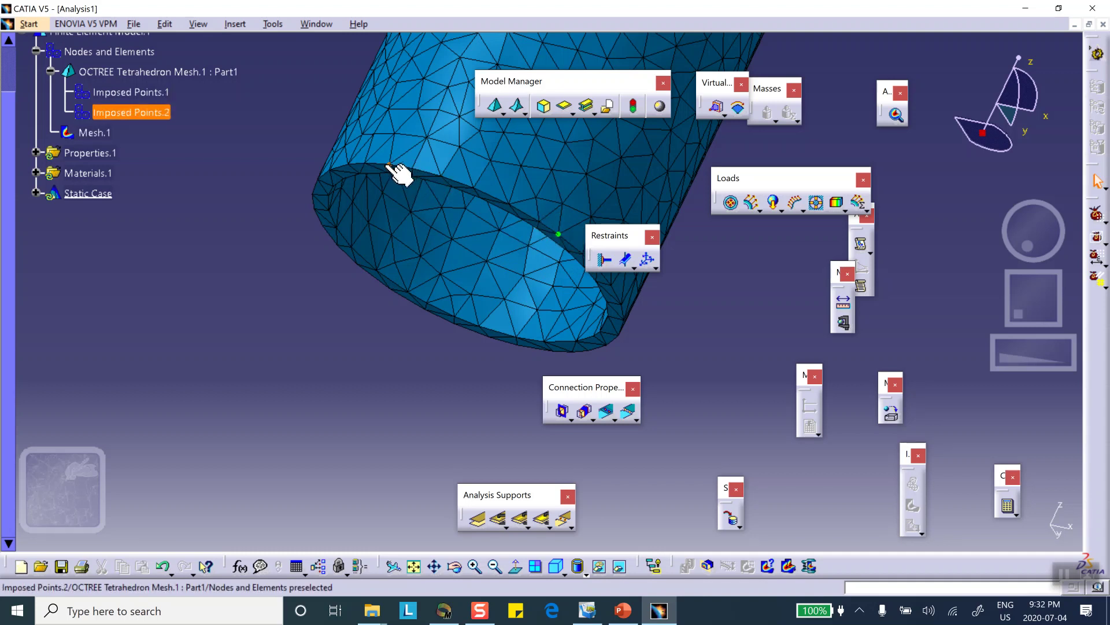
Step: Deactivate Mesh.1 so the tube appears as a plain shaded solid
{"action": "middle_click_drag", "start_coordinate": [397, 153], "coordinate": [283, 320]}
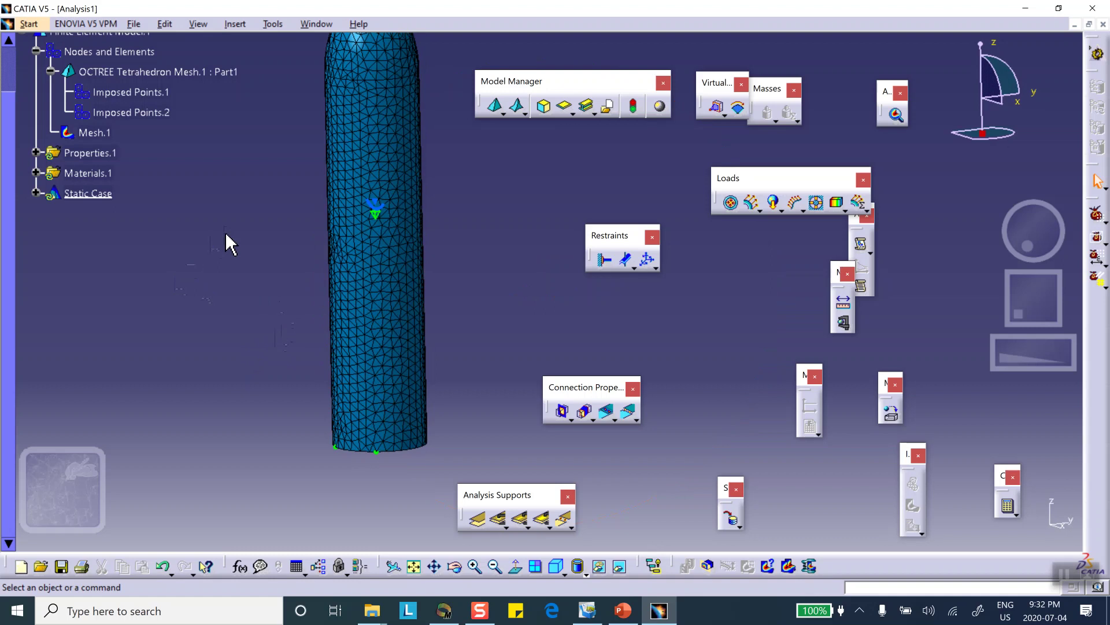
{"action": "right_click", "coordinate": [93, 131]}
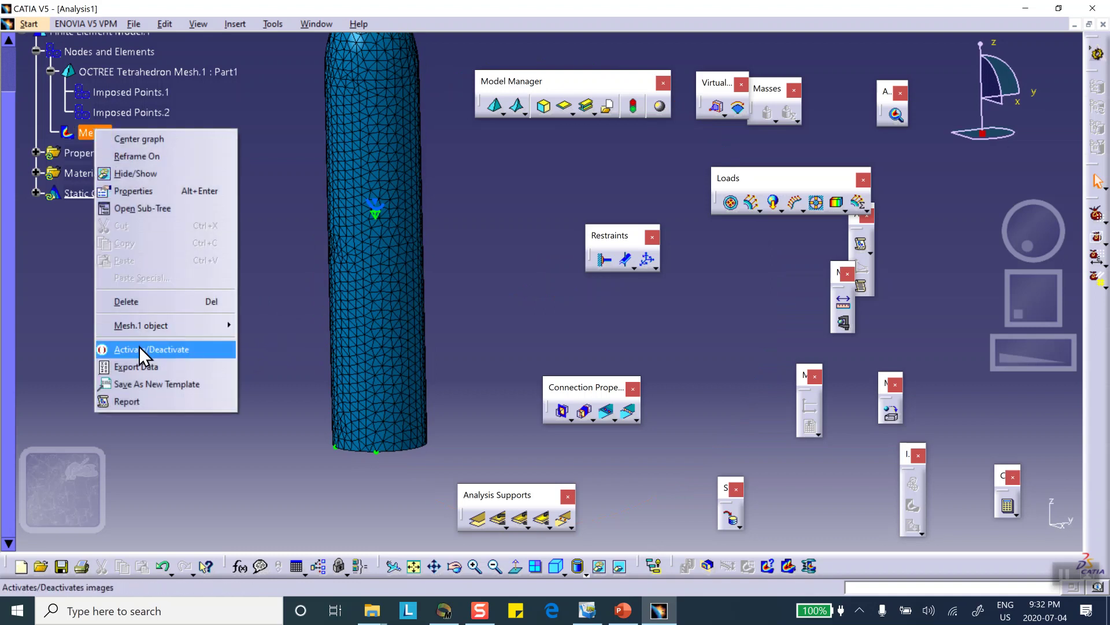
{"action": "left_click", "coordinate": [139, 348]}
{"action": "middle_click_drag", "start_coordinate": [252, 331], "coordinate": [247, 303]}
{"action": "middle_click_drag", "start_coordinate": [312, 403], "coordinate": [330, 266]}
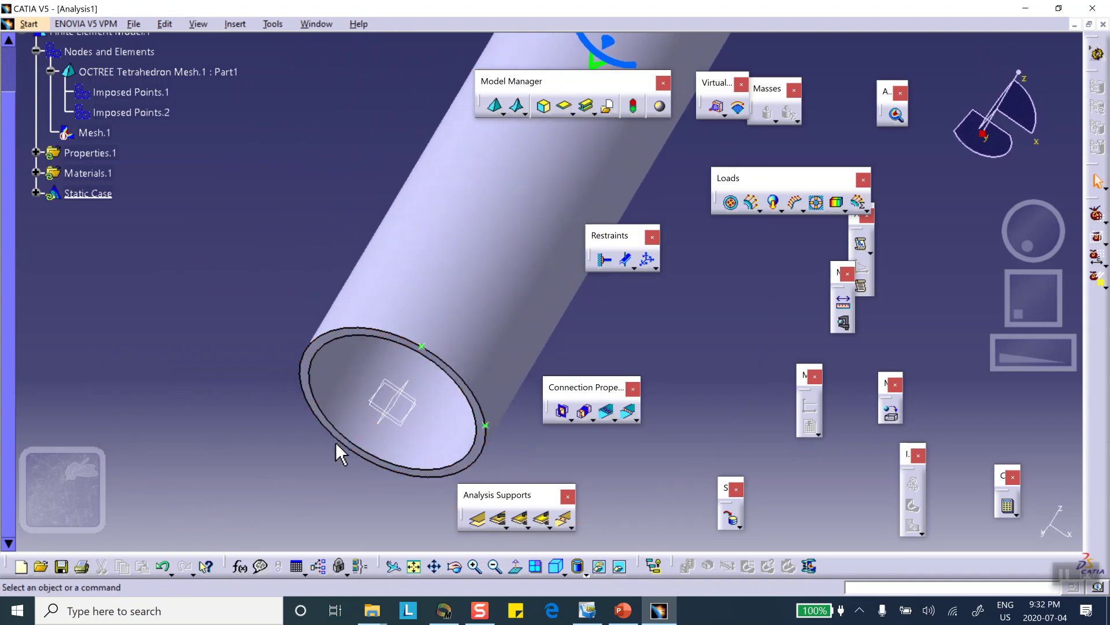
{"action": "middle_click_drag", "start_coordinate": [488, 302], "coordinate": [397, 305]}
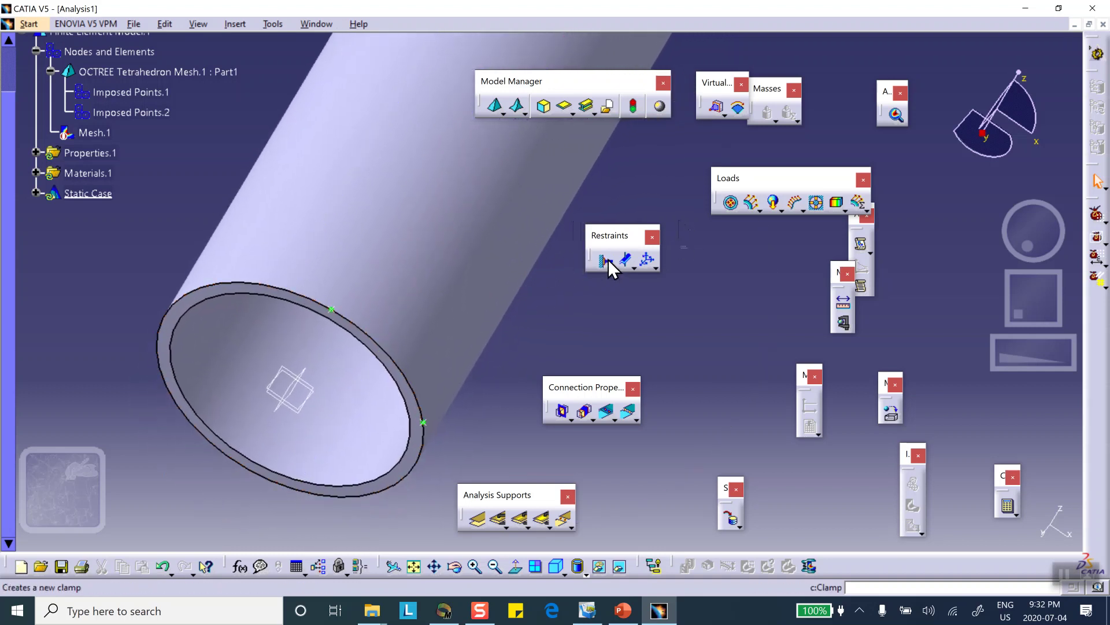
Step: Apply Surface Slider.1 to the tube's ring-shaped end face
{"action": "left_click", "coordinate": [626, 260]}
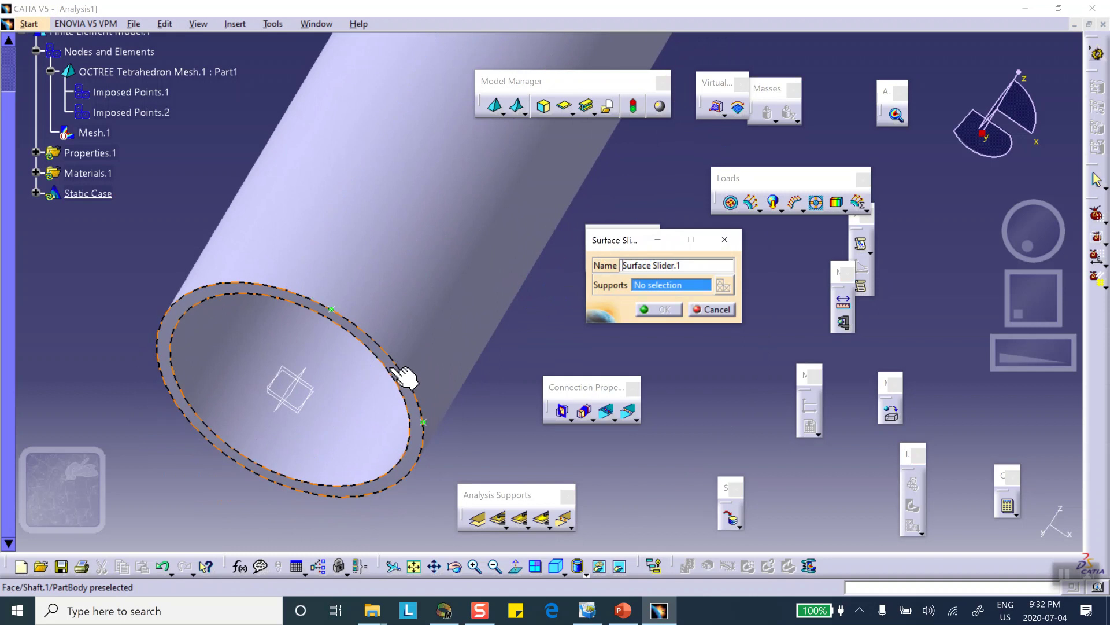
{"action": "left_click", "coordinate": [407, 378]}
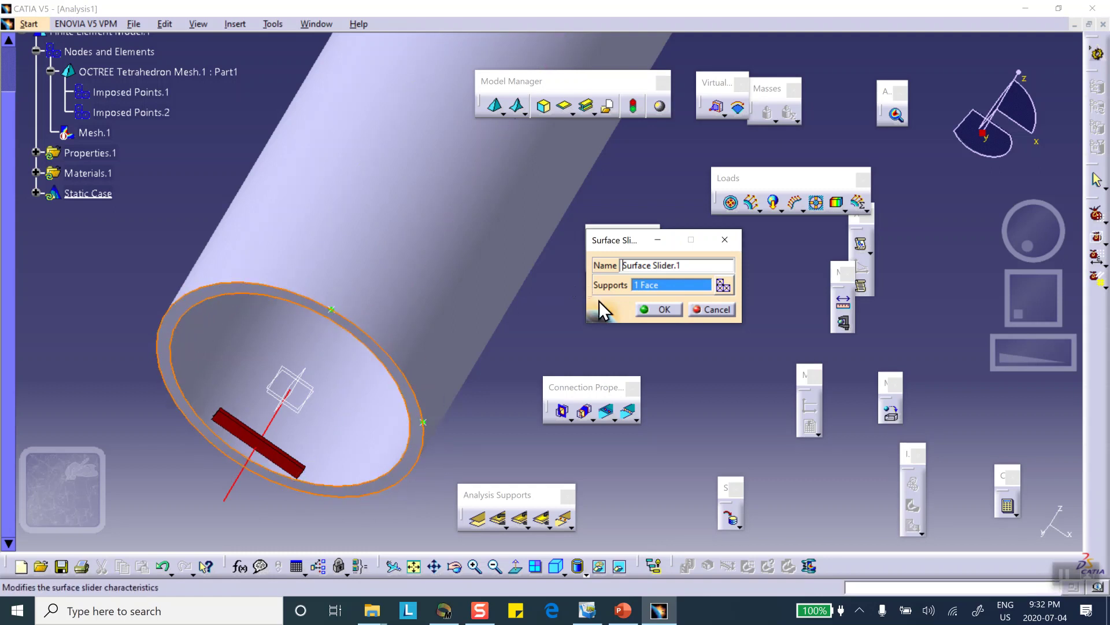
{"action": "left_click", "coordinate": [651, 310]}
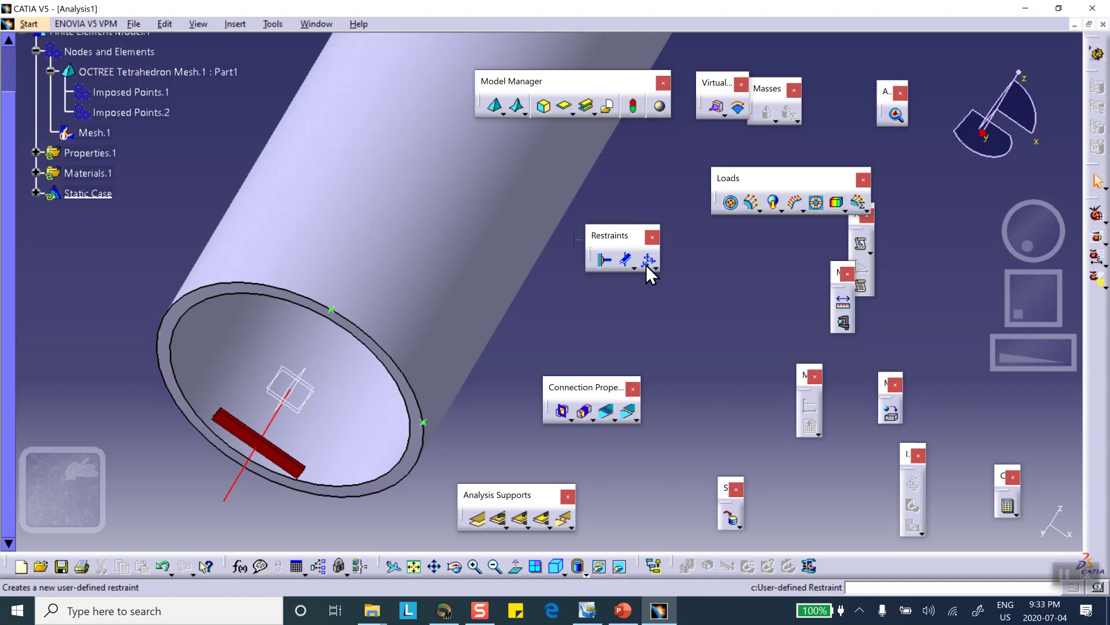
Step: Add User-defined Restraint.1 on a rim vertex, blocking translations 1 and 2, leaving 3 free
{"action": "middle_click_drag", "start_coordinate": [492, 233], "coordinate": [495, 298]}
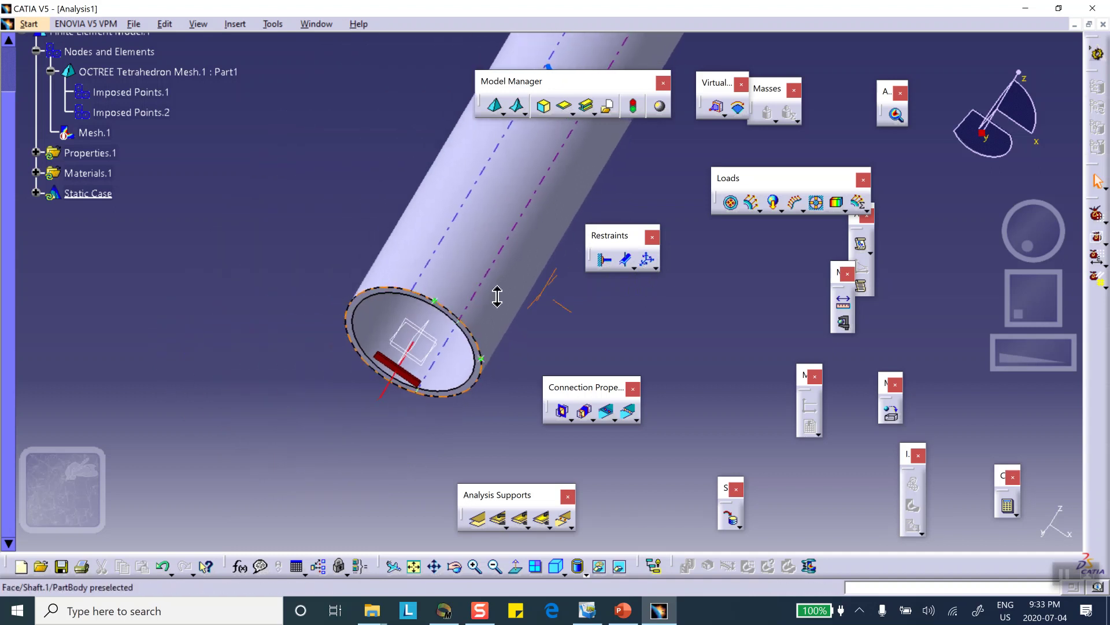
{"action": "left_click", "coordinate": [647, 262]}
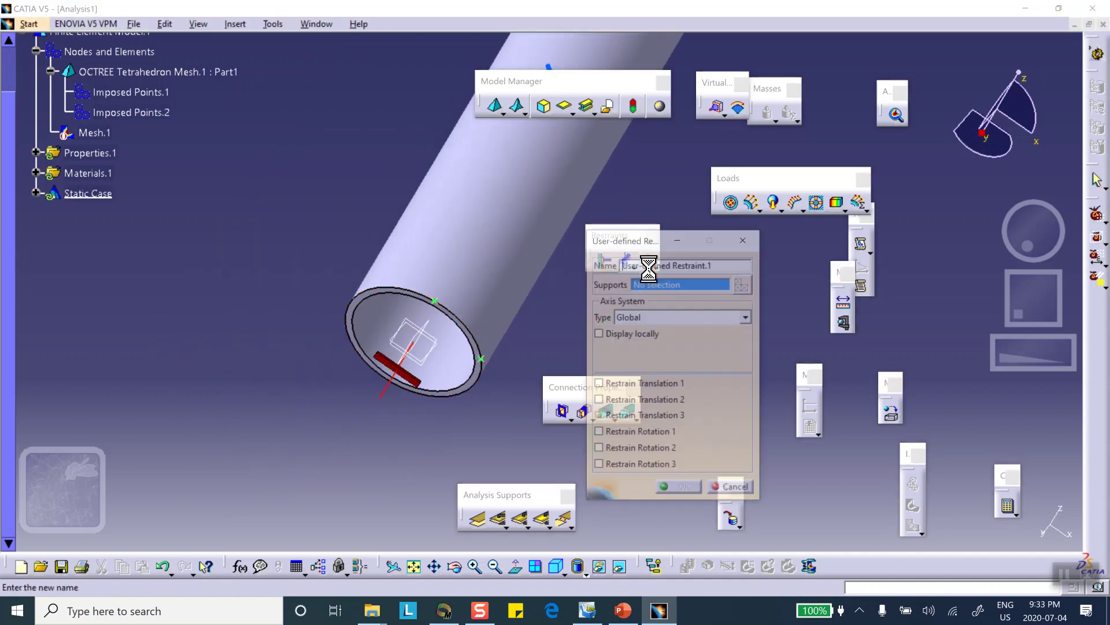
{"action": "middle_click_drag", "start_coordinate": [489, 258], "coordinate": [434, 285]}
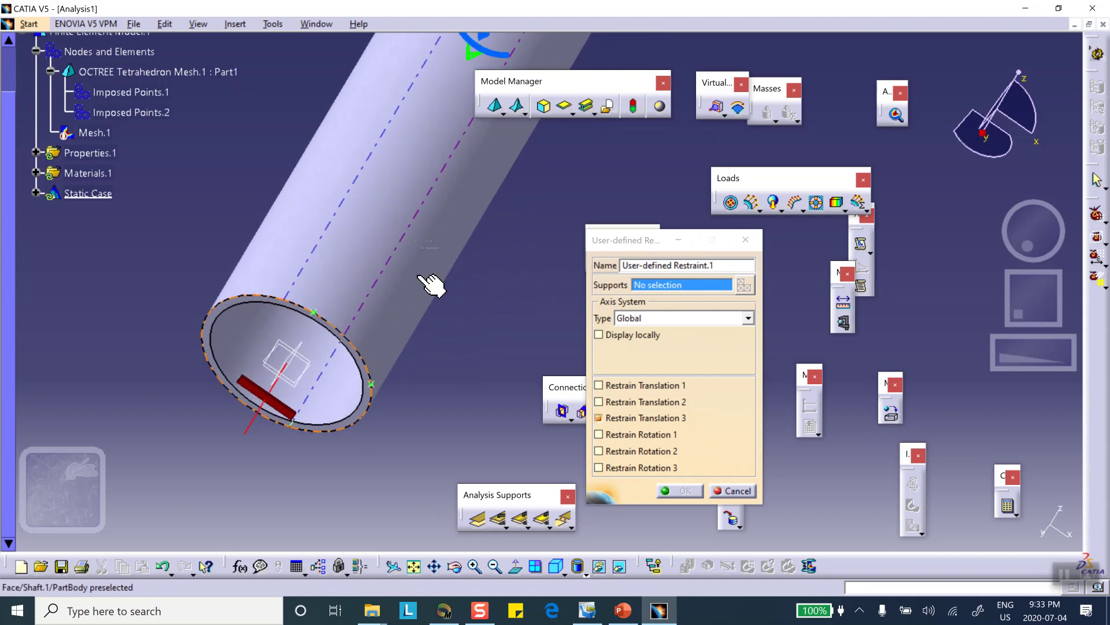
{"action": "left_click", "coordinate": [373, 385]}
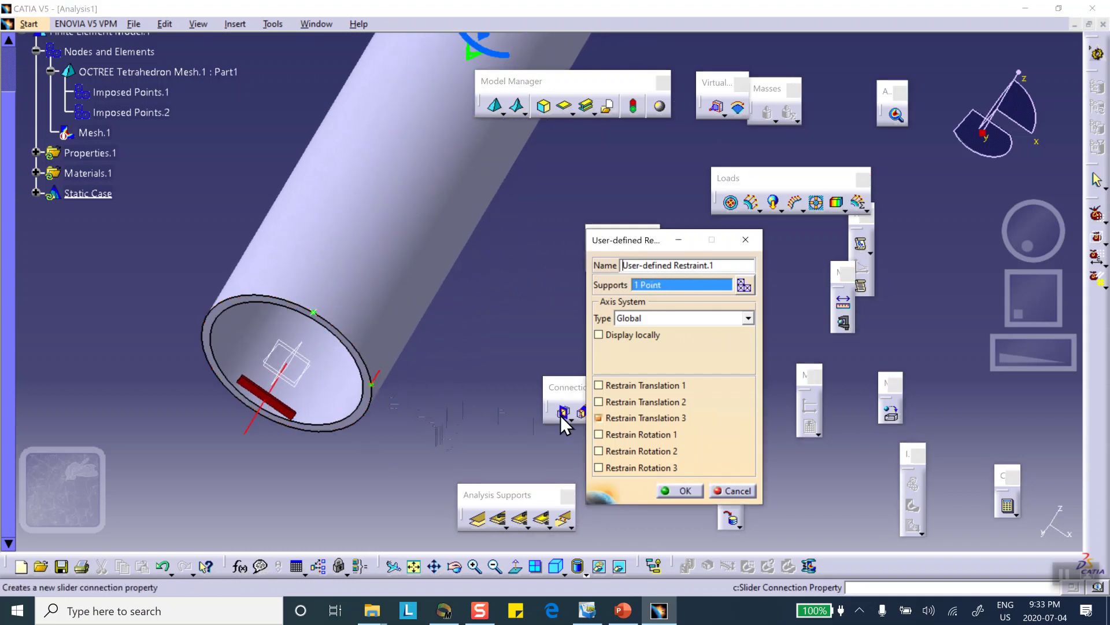
{"action": "left_click", "coordinate": [598, 385]}
{"action": "left_click", "coordinate": [600, 402]}
{"action": "left_click", "coordinate": [607, 415]}
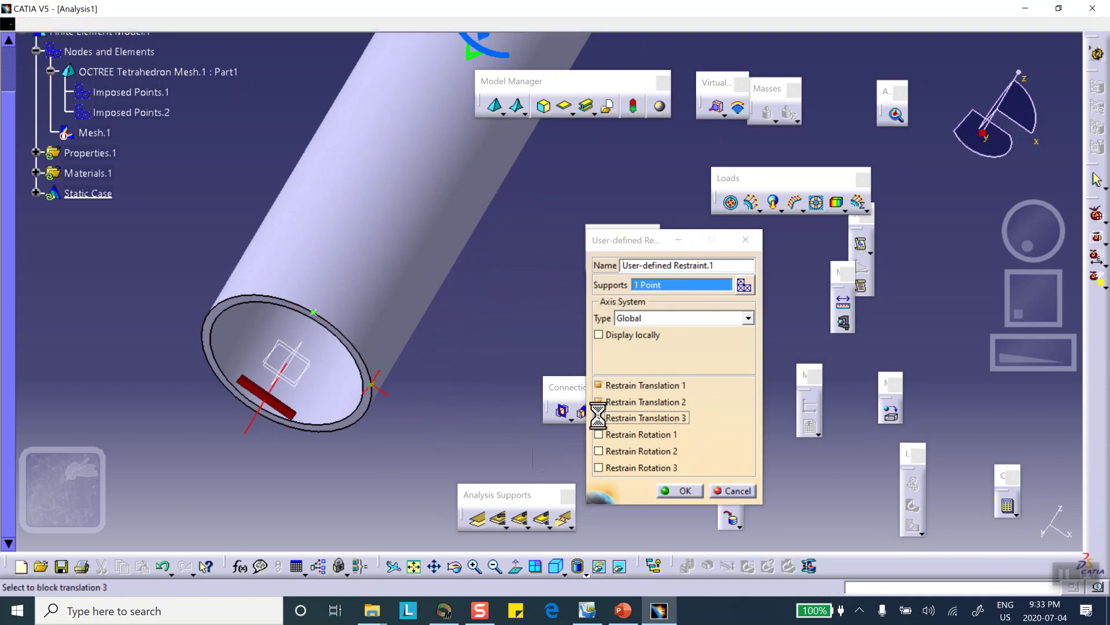
{"action": "middle_click_drag", "start_coordinate": [426, 374], "coordinate": [228, 237]}
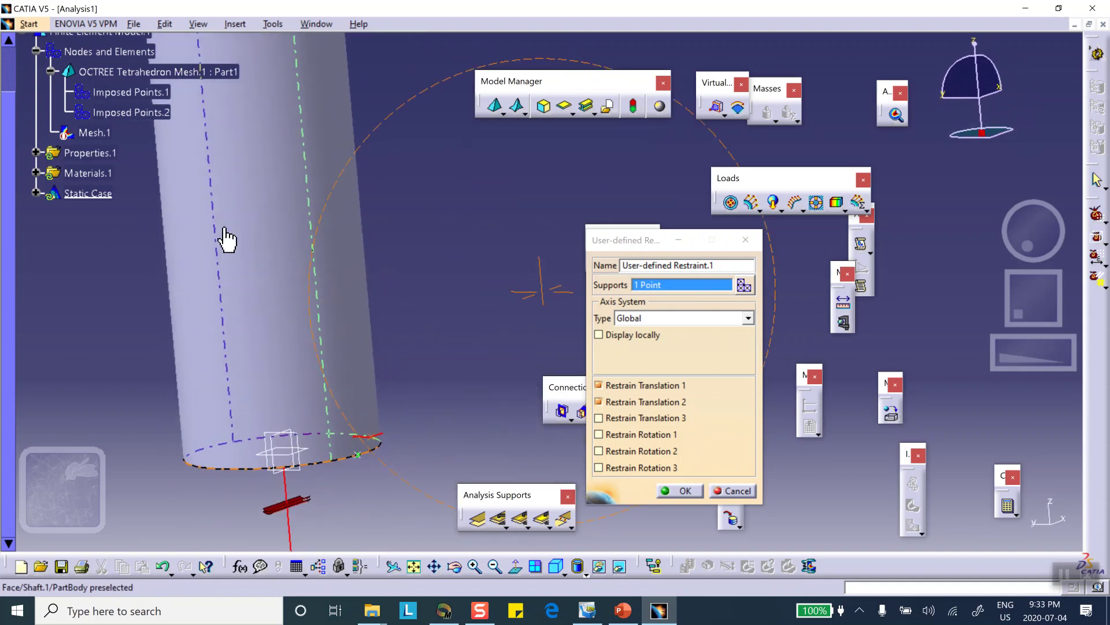
{"action": "left_click", "coordinate": [667, 490]}
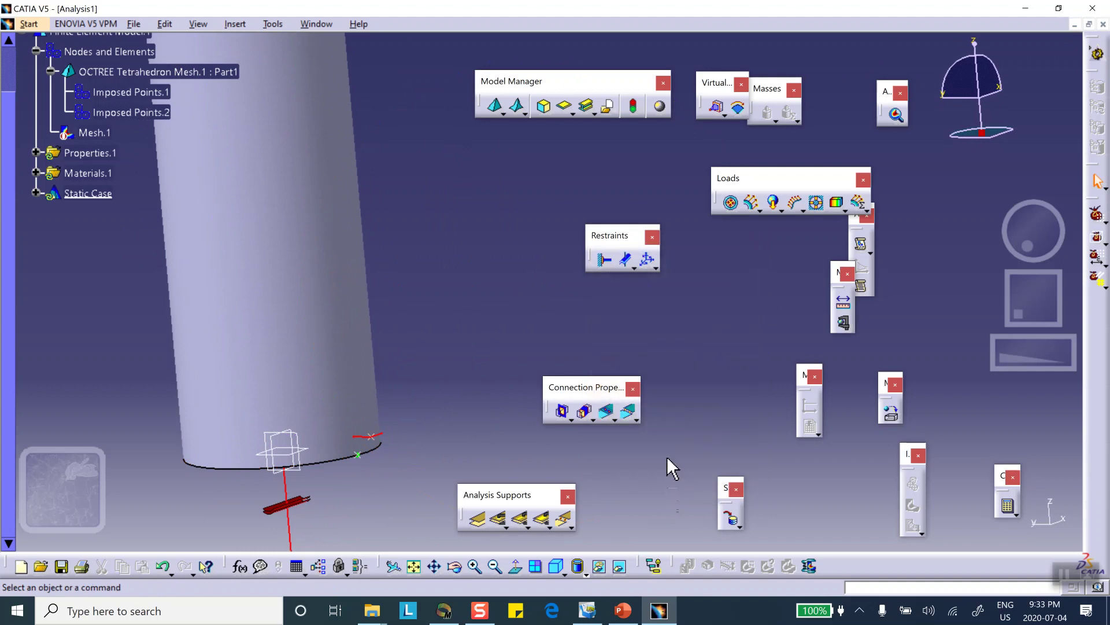
Step: Add a second user-defined restraint on another rim point, fixing only translation 1
{"action": "left_click", "coordinate": [647, 259]}
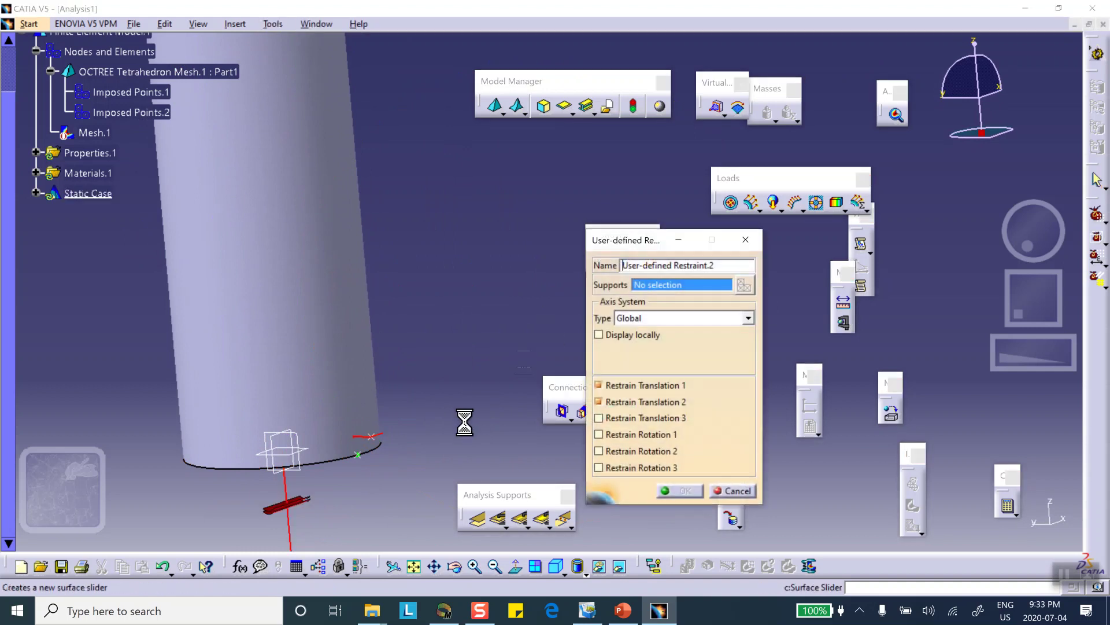
{"action": "left_click", "coordinate": [359, 458]}
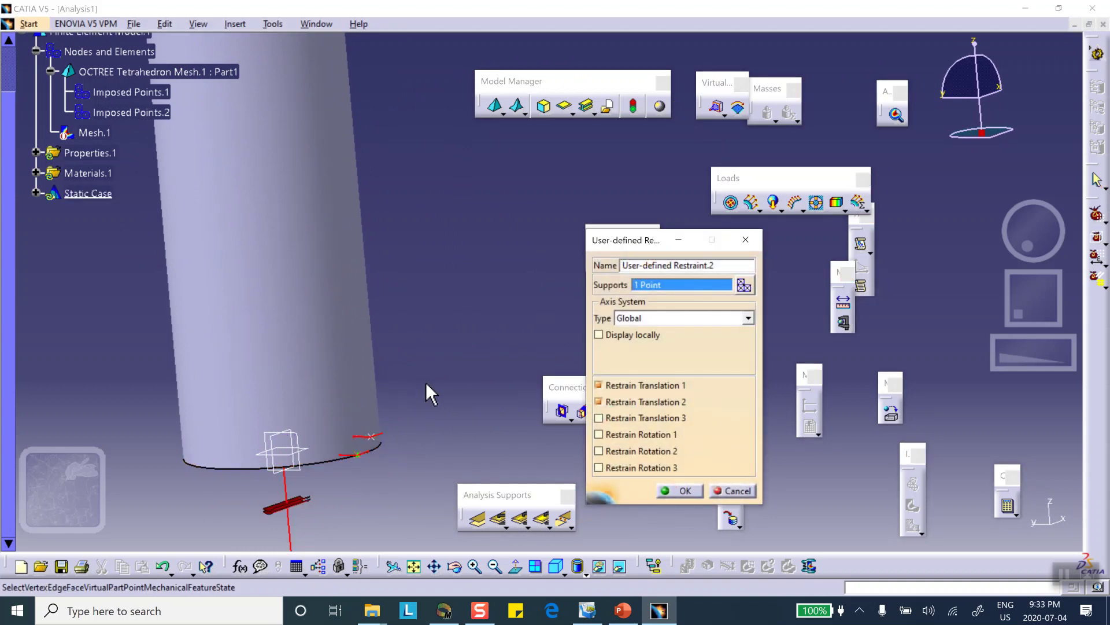
{"action": "middle_click_drag", "start_coordinate": [461, 421], "coordinate": [312, 316]}
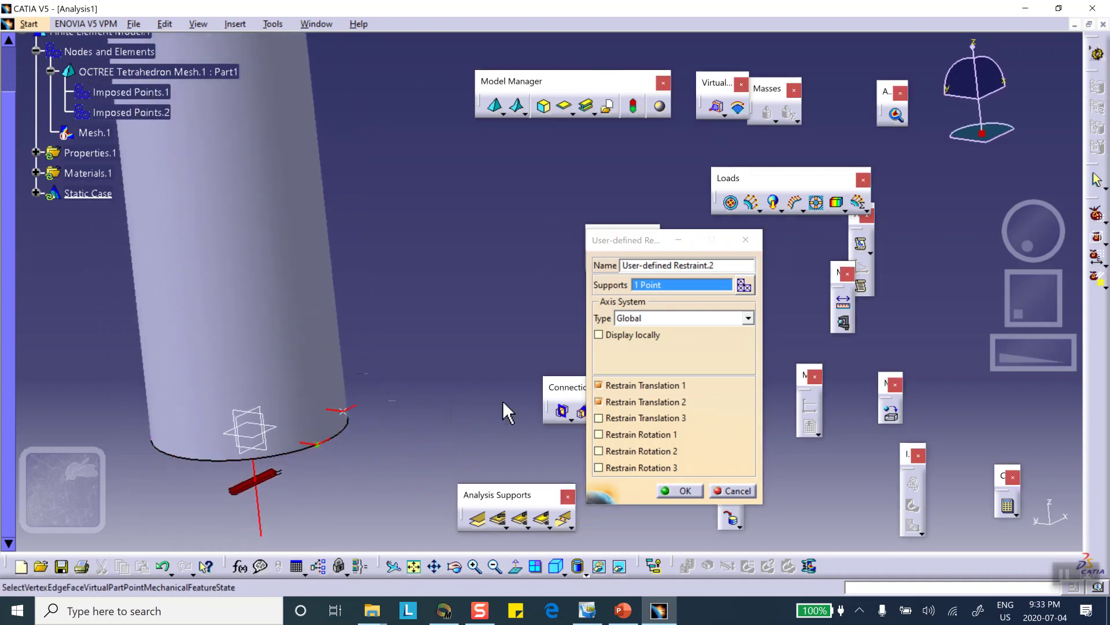
{"action": "left_click", "coordinate": [599, 402]}
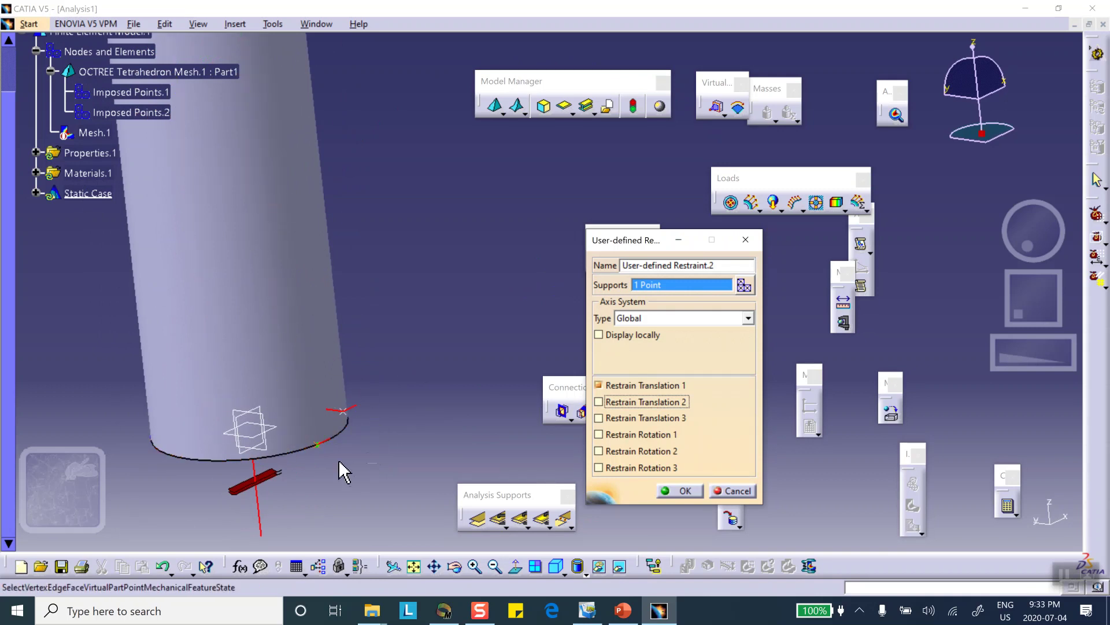
{"action": "left_click", "coordinate": [685, 490]}
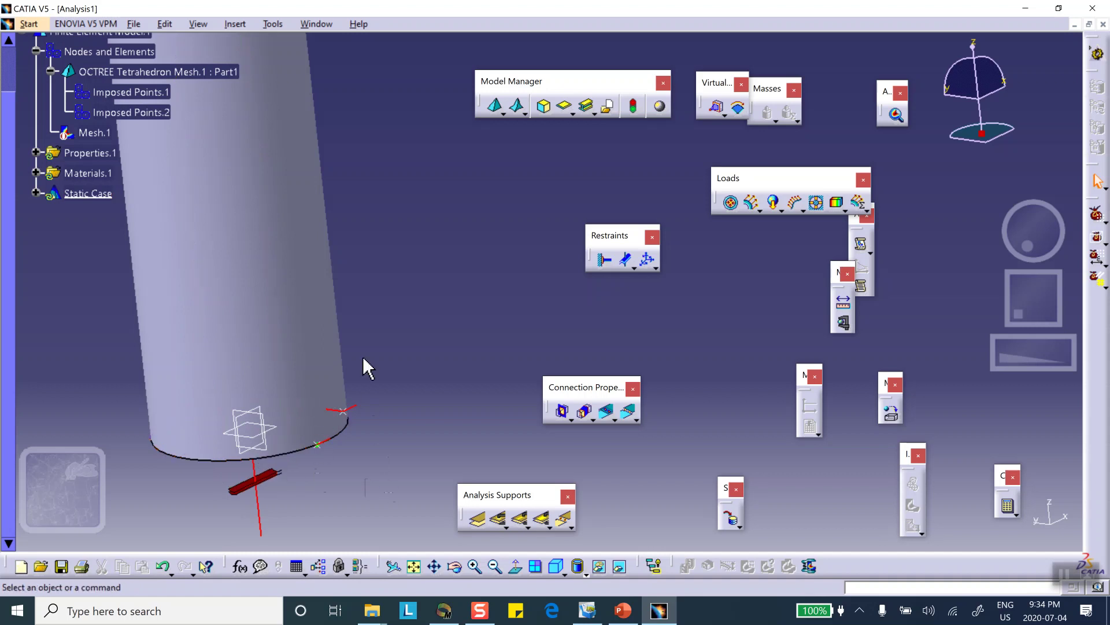
Step: Rotate and zoom the view to show the tube's open end face at an angle
{"action": "middle_click_drag", "start_coordinate": [411, 302], "coordinate": [400, 349]}
{"action": "middle_click_drag", "start_coordinate": [453, 372], "coordinate": [193, 426]}
{"action": "middle_click_drag", "start_coordinate": [250, 322], "coordinate": [347, 278]}
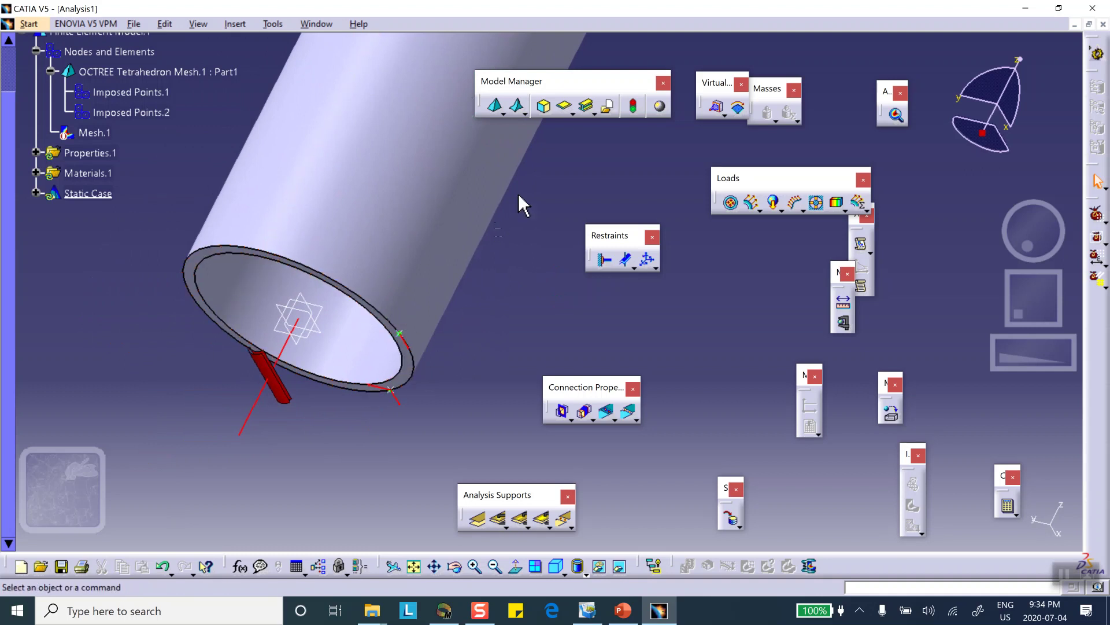
{"action": "left_click", "coordinate": [729, 202]}
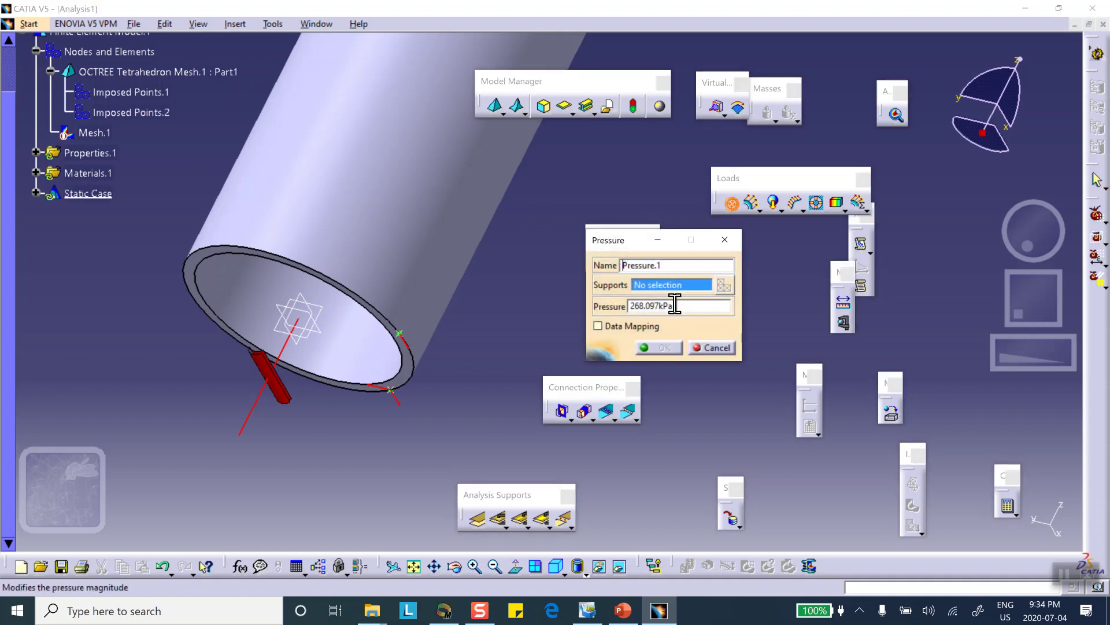
Step: Put a pressure load on the tube's end face and start editing its value as a formula
{"action": "right_click", "coordinate": [677, 305]}
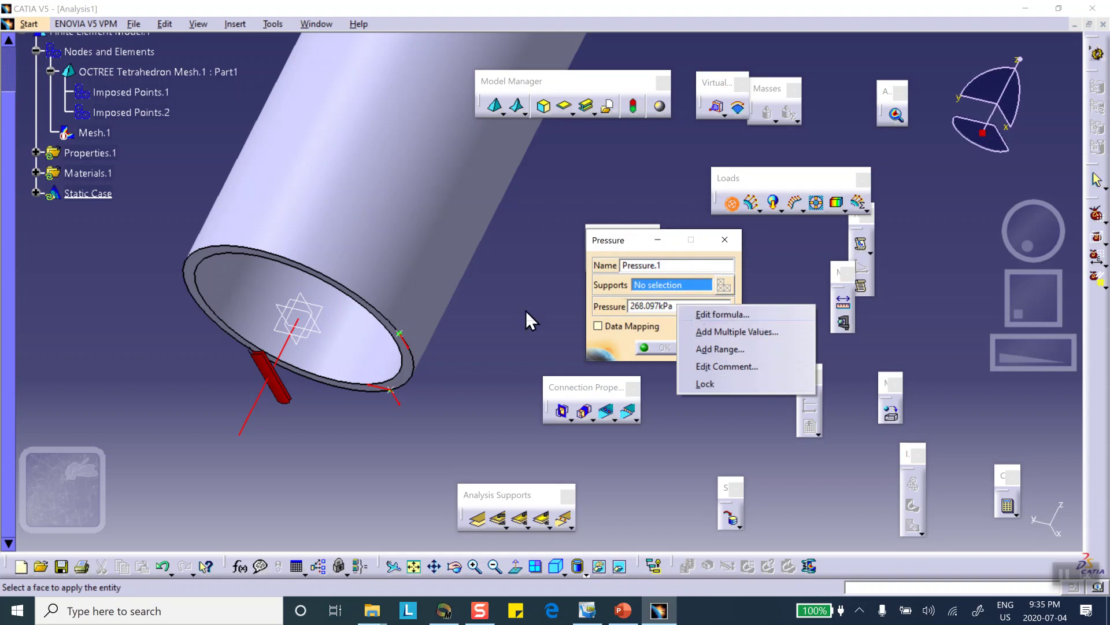
{"action": "left_click", "coordinate": [497, 322]}
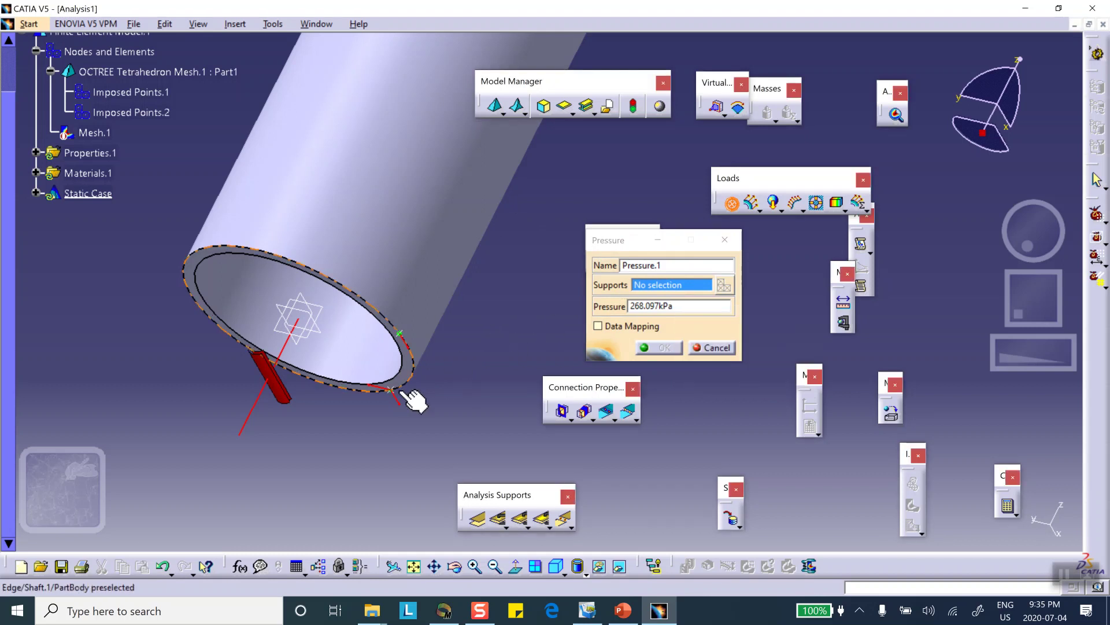
{"action": "left_click", "coordinate": [419, 384]}
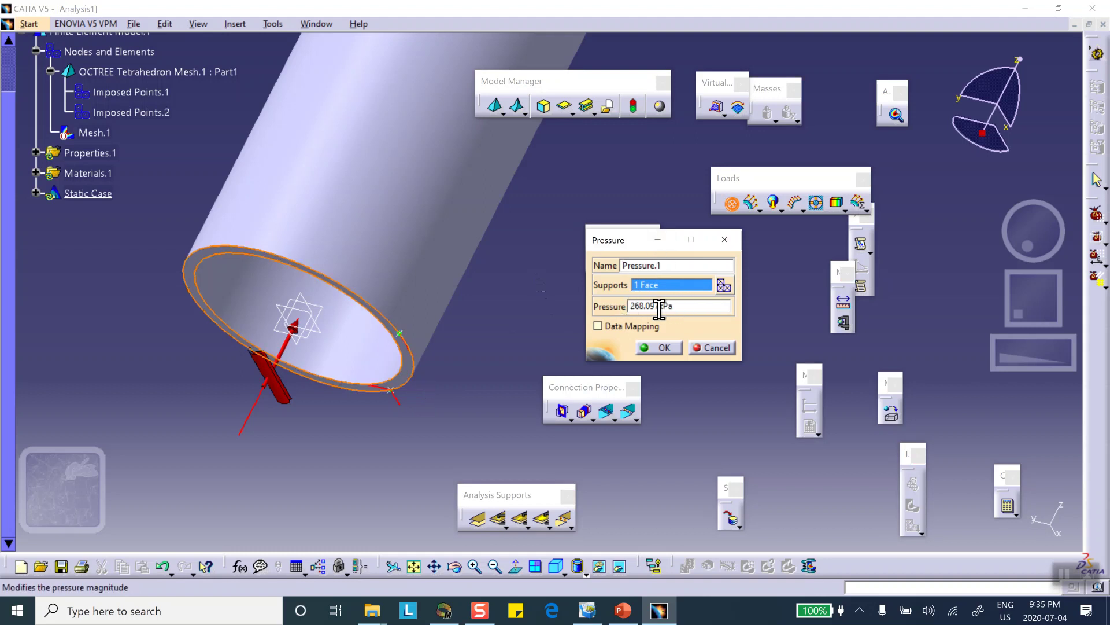
{"action": "right_click", "coordinate": [685, 305]}
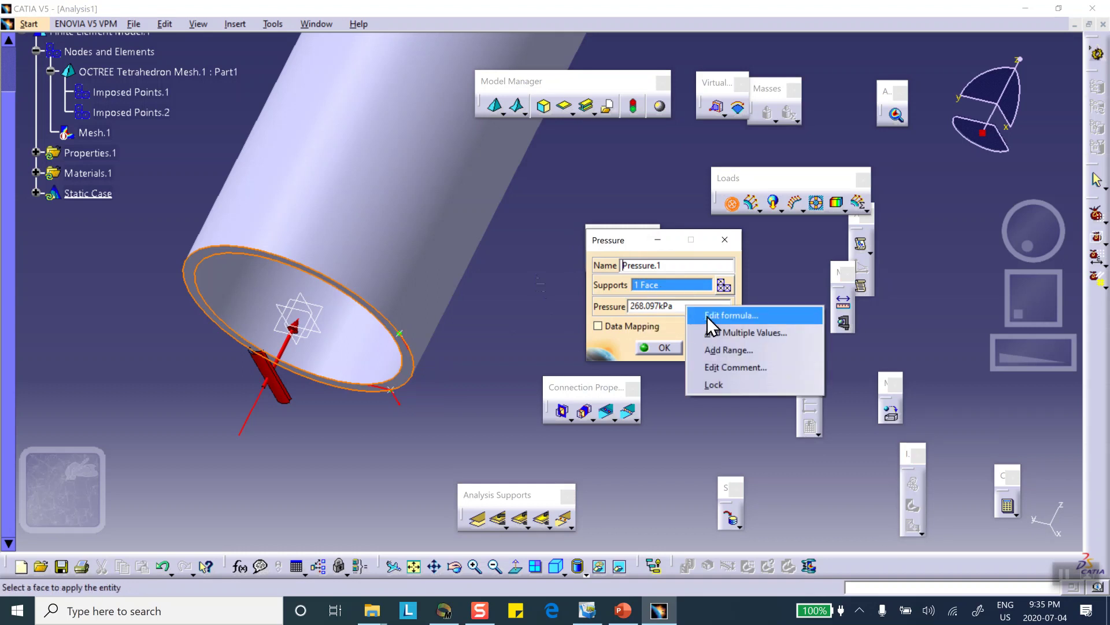
{"action": "left_click", "coordinate": [706, 316]}
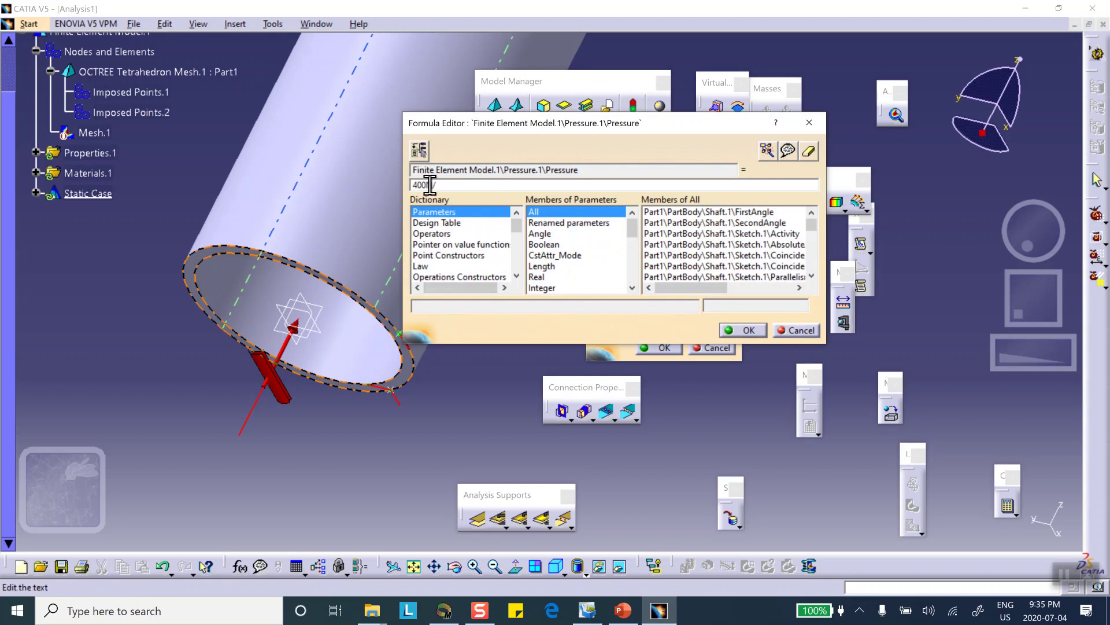
Step: Set pressure to 400N divided by MeasureSurface.1's area, giving 268.05kPa, and confirm the load
{"action": "scroll", "coordinate": [122, 269], "scroll_direction": "up", "scroll_amount": 4}
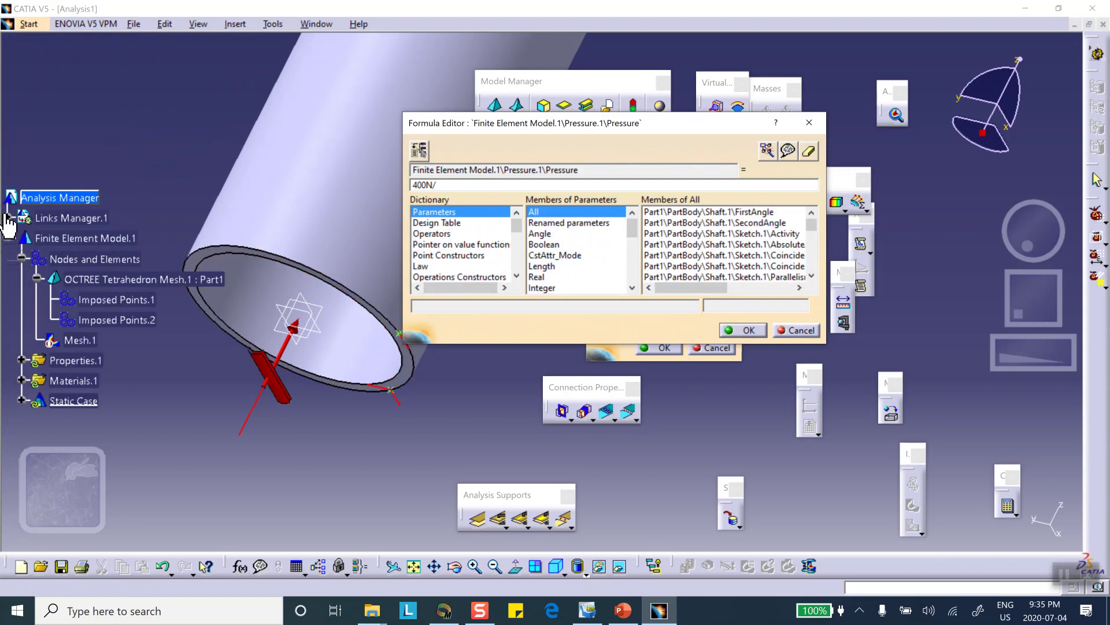
{"action": "left_click", "coordinate": [7, 218]}
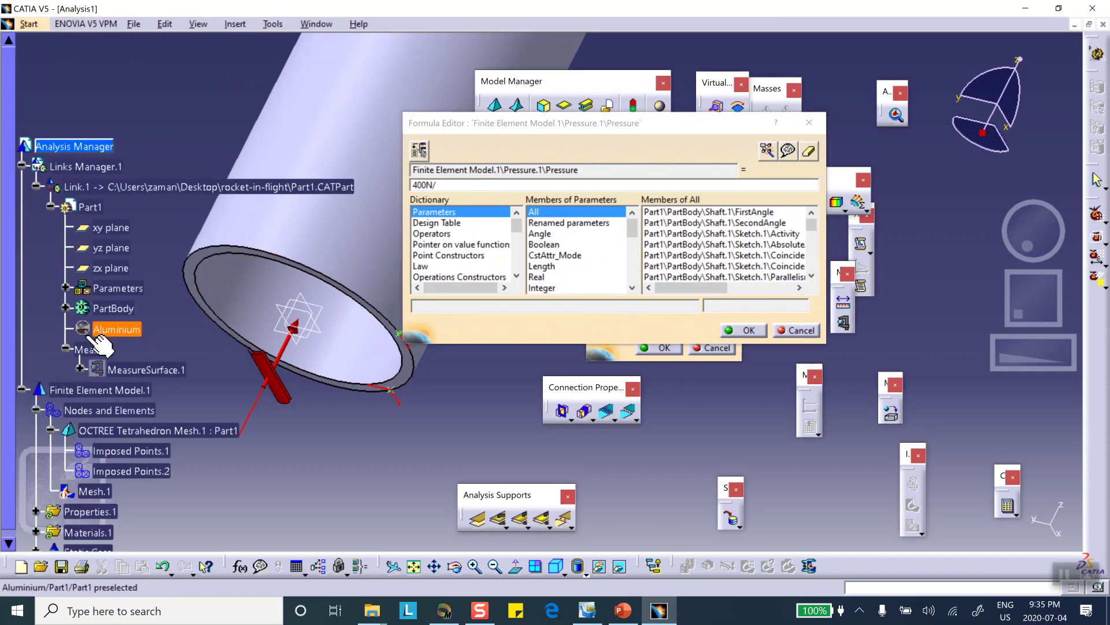
{"action": "left_click", "coordinate": [80, 368]}
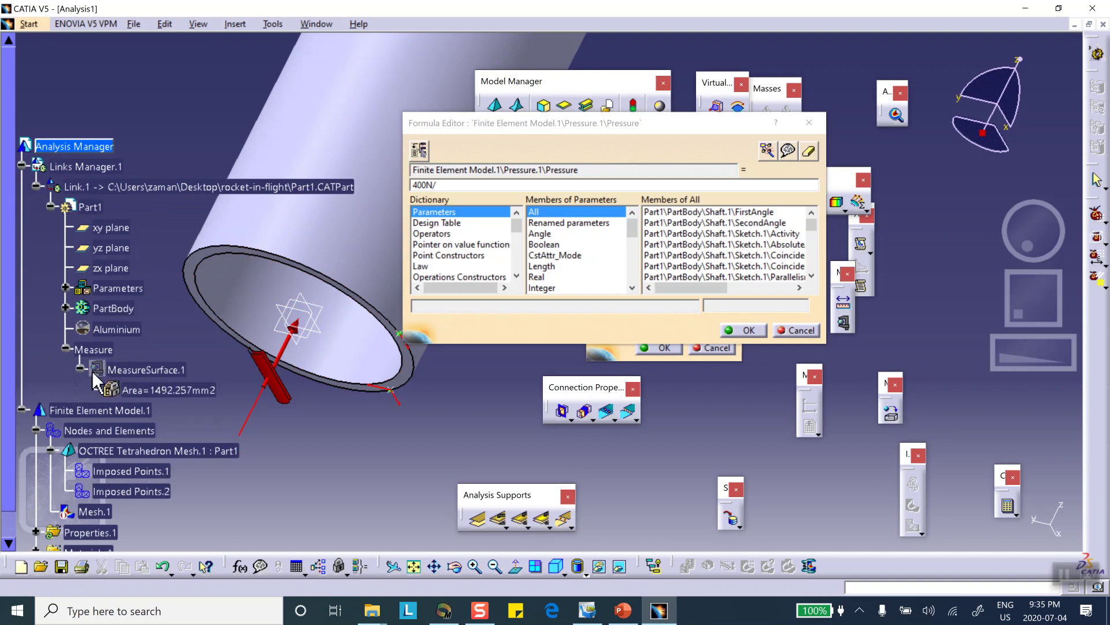
{"action": "left_click", "coordinate": [157, 389]}
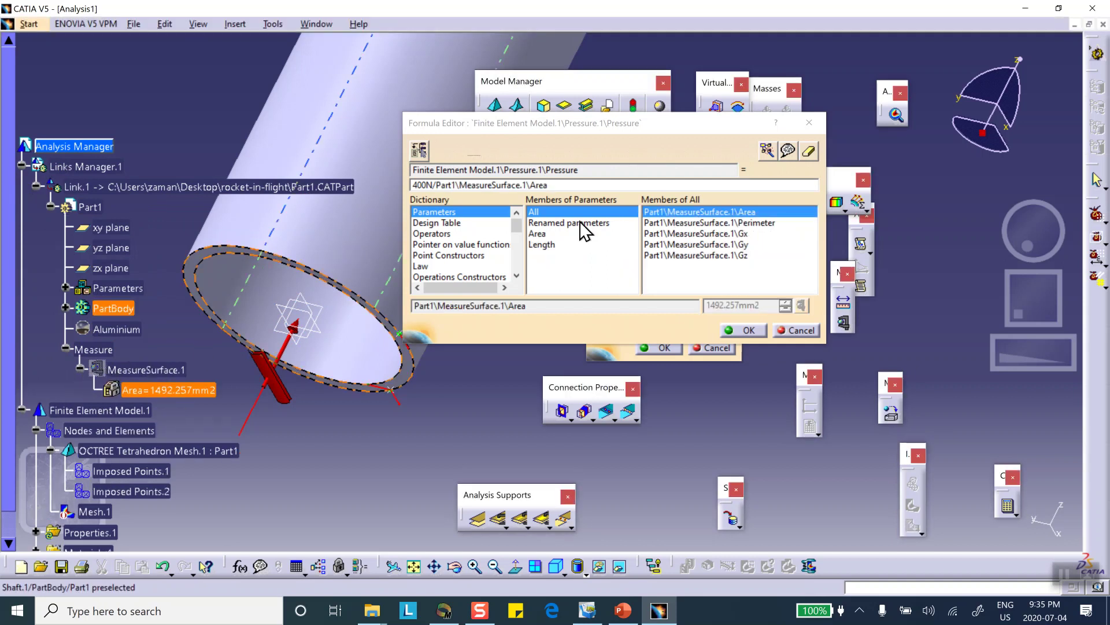
{"action": "left_click", "coordinate": [736, 329]}
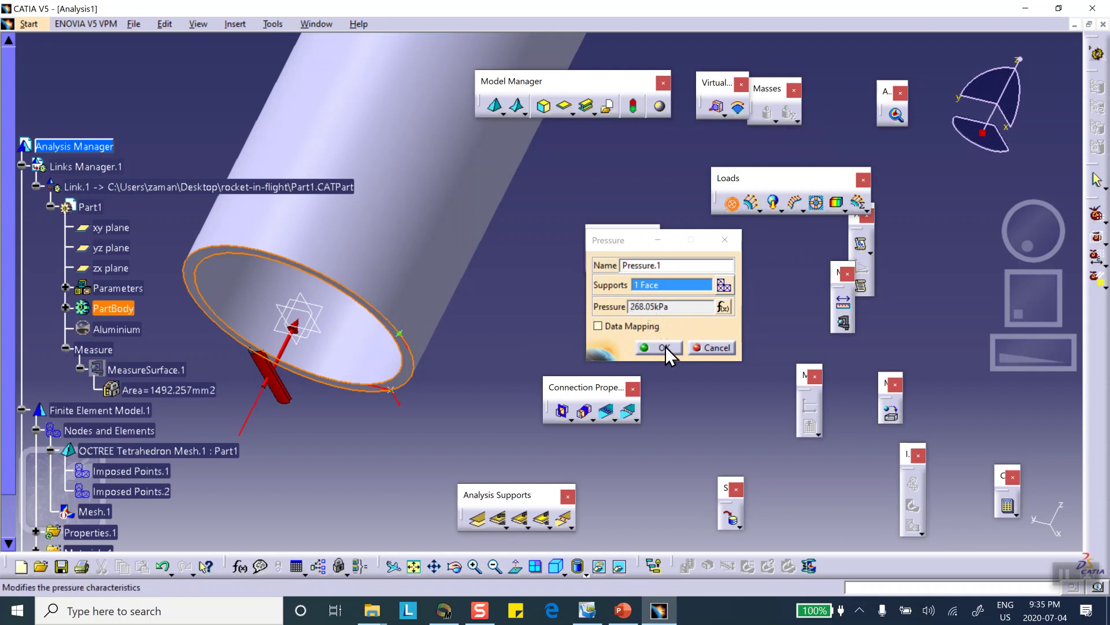
{"action": "left_click", "coordinate": [664, 347]}
{"action": "middle_click_drag", "start_coordinate": [504, 330], "coordinate": [393, 336]}
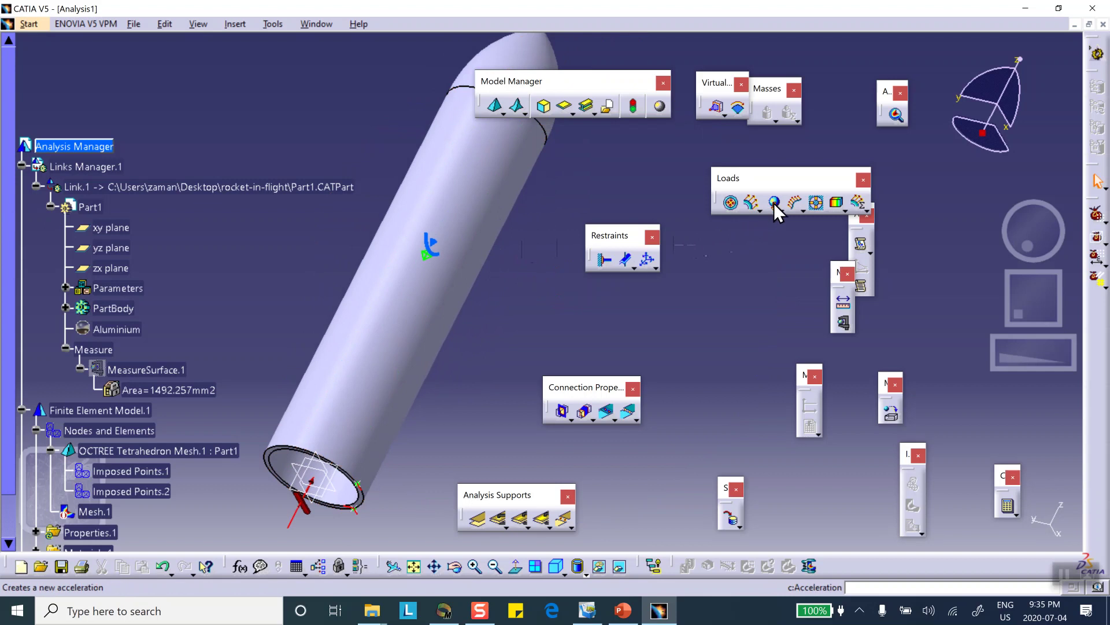
Step: Apply Acceleration.1 of 209.314m_s2 along Z to the whole tube body
{"action": "left_click", "coordinate": [774, 202]}
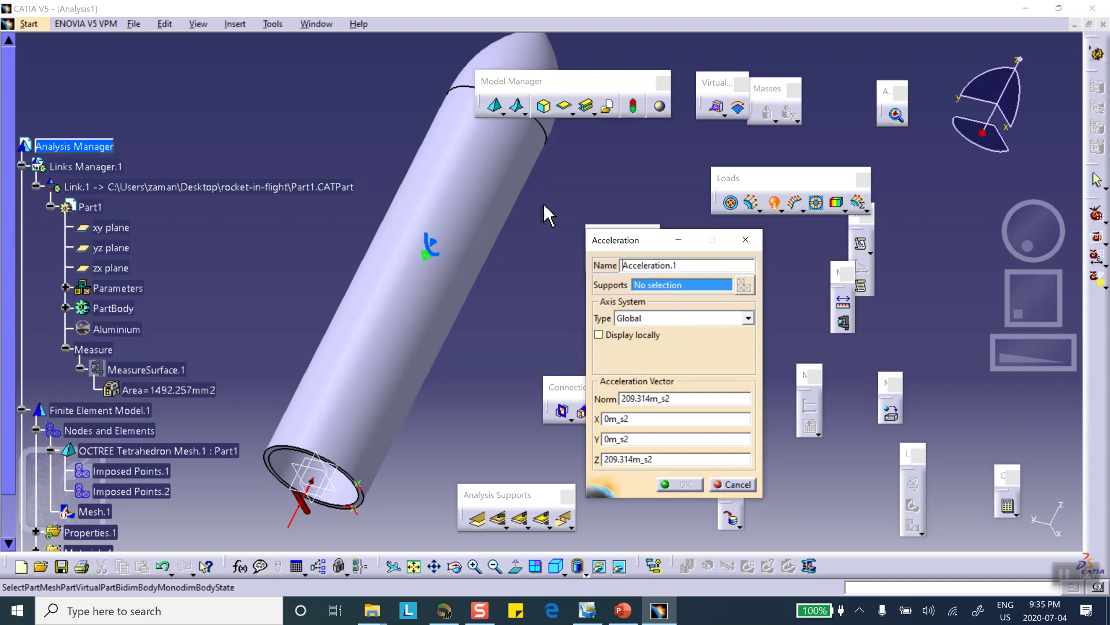
{"action": "left_click", "coordinate": [484, 200]}
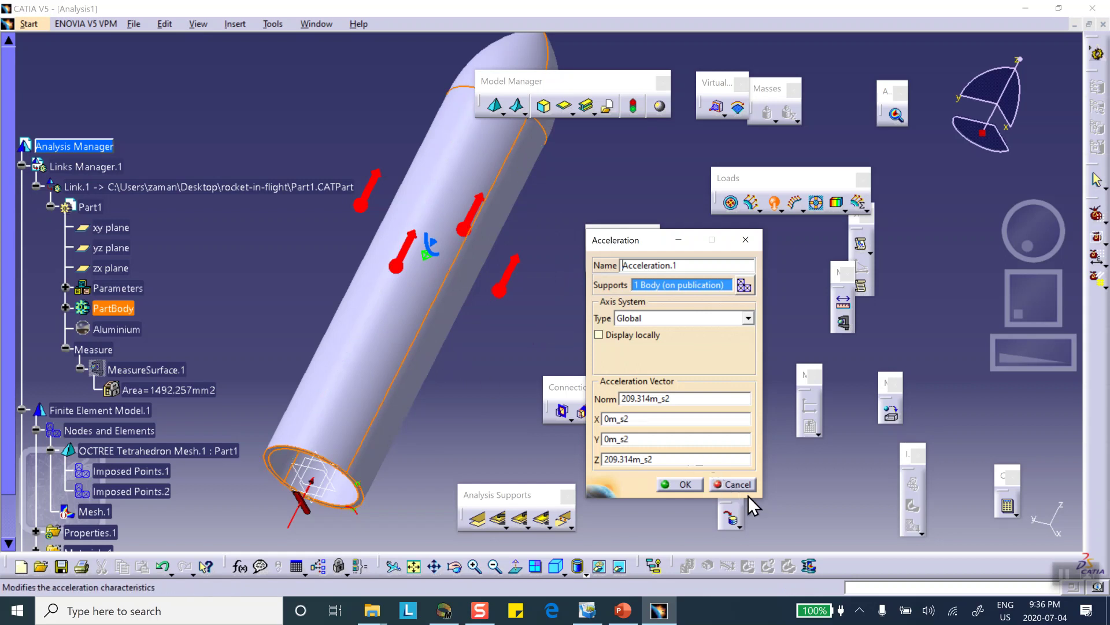
{"action": "left_click", "coordinate": [685, 484]}
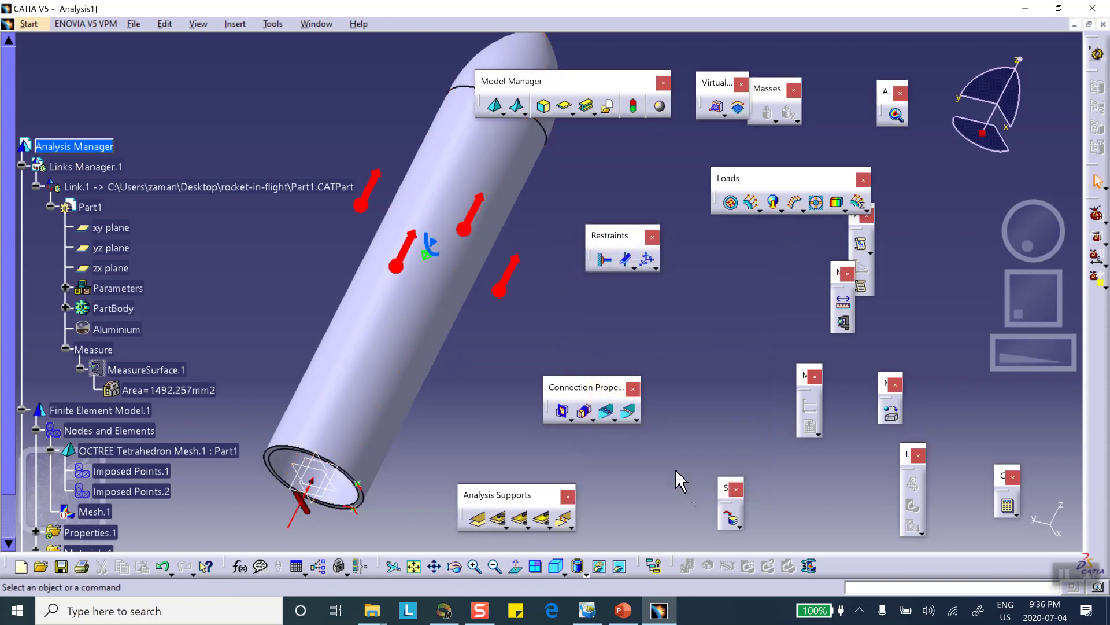
{"action": "left_click", "coordinate": [508, 276]}
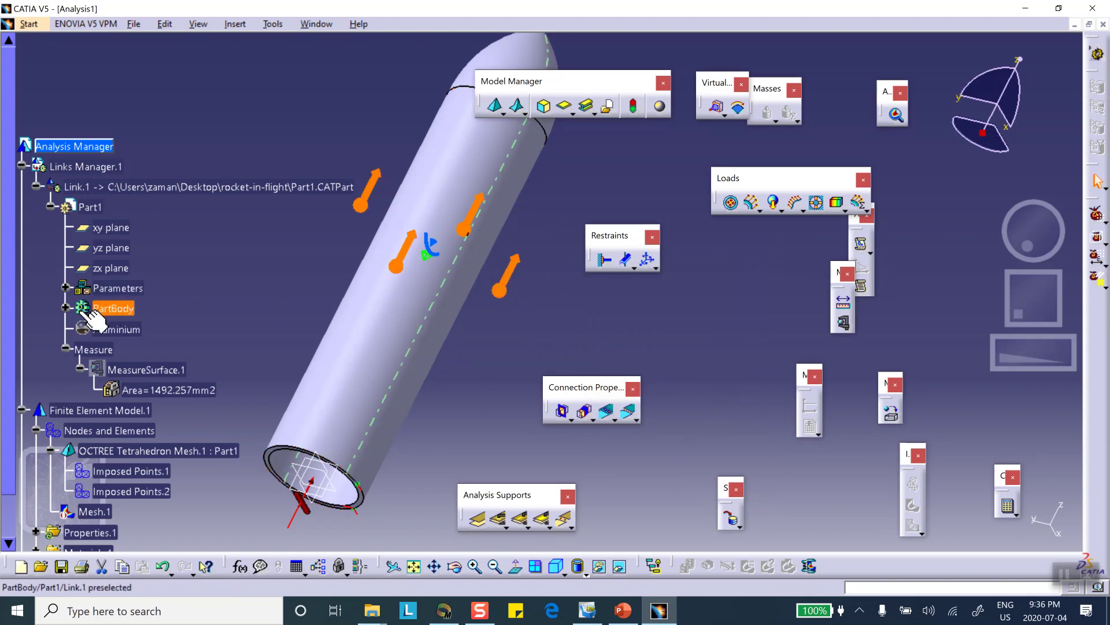
Step: Expand Static Case and Loads.1, then open Acceleration.1's definition and close it unchanged
{"action": "scroll", "coordinate": [192, 292], "scroll_direction": "down", "scroll_amount": 5}
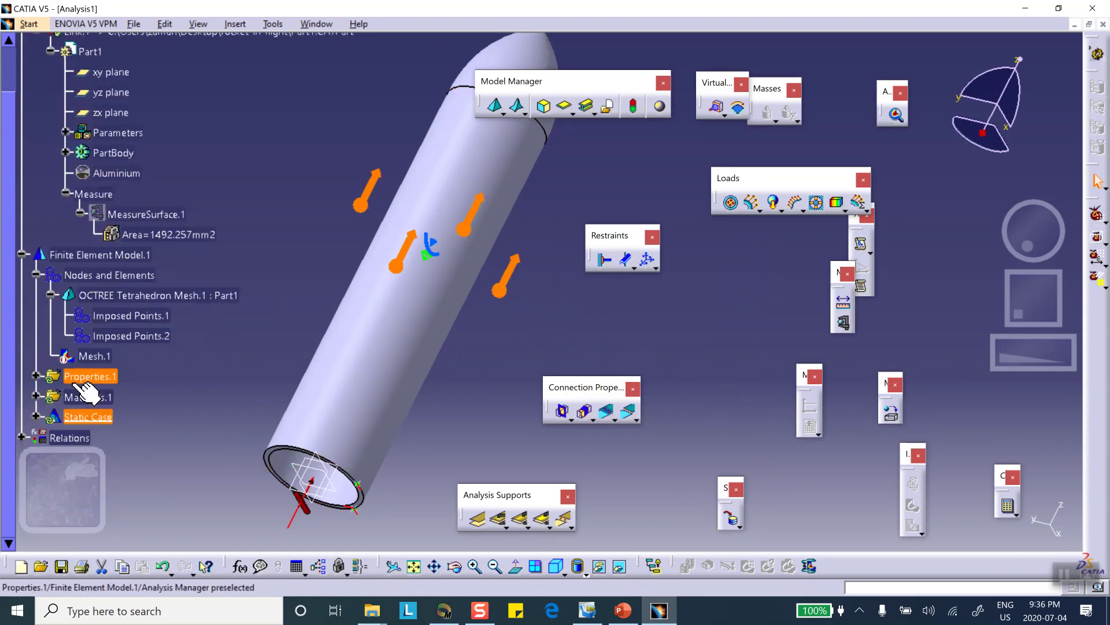
{"action": "left_click", "coordinate": [36, 416]}
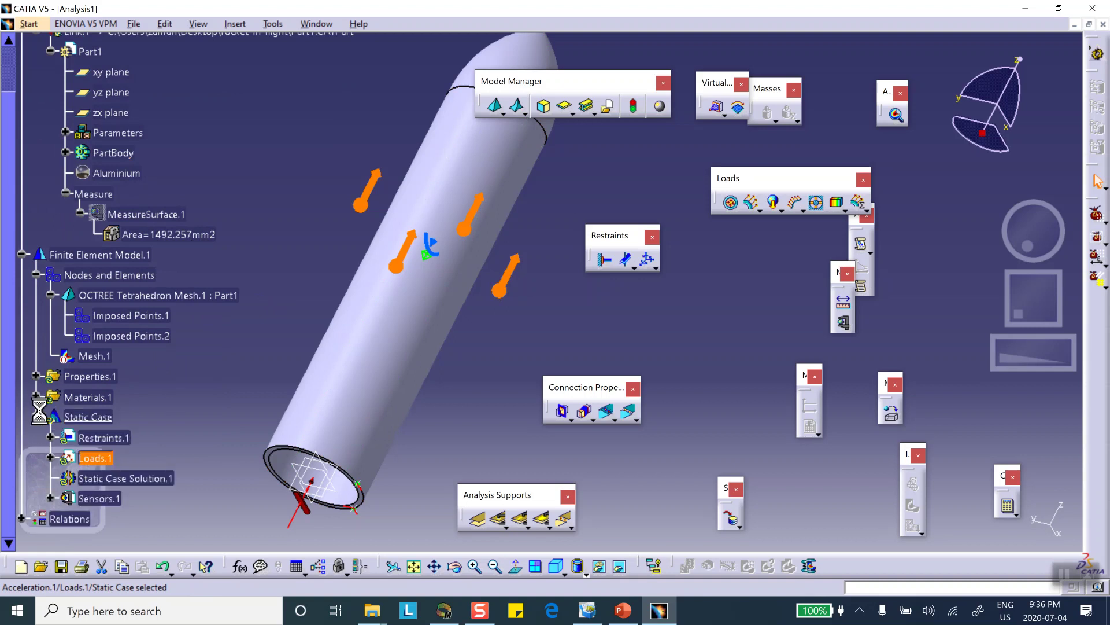
{"action": "scroll", "coordinate": [171, 365], "scroll_direction": "down", "scroll_amount": 2}
{"action": "scroll", "coordinate": [227, 368], "scroll_direction": "down", "scroll_amount": 4}
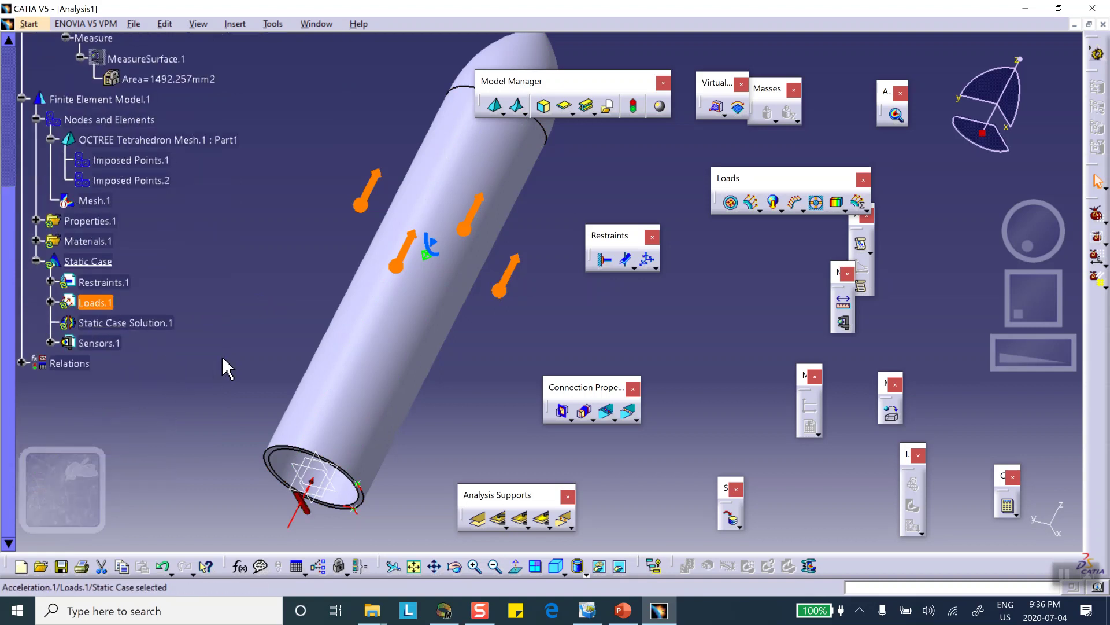
{"action": "left_click", "coordinate": [50, 302]}
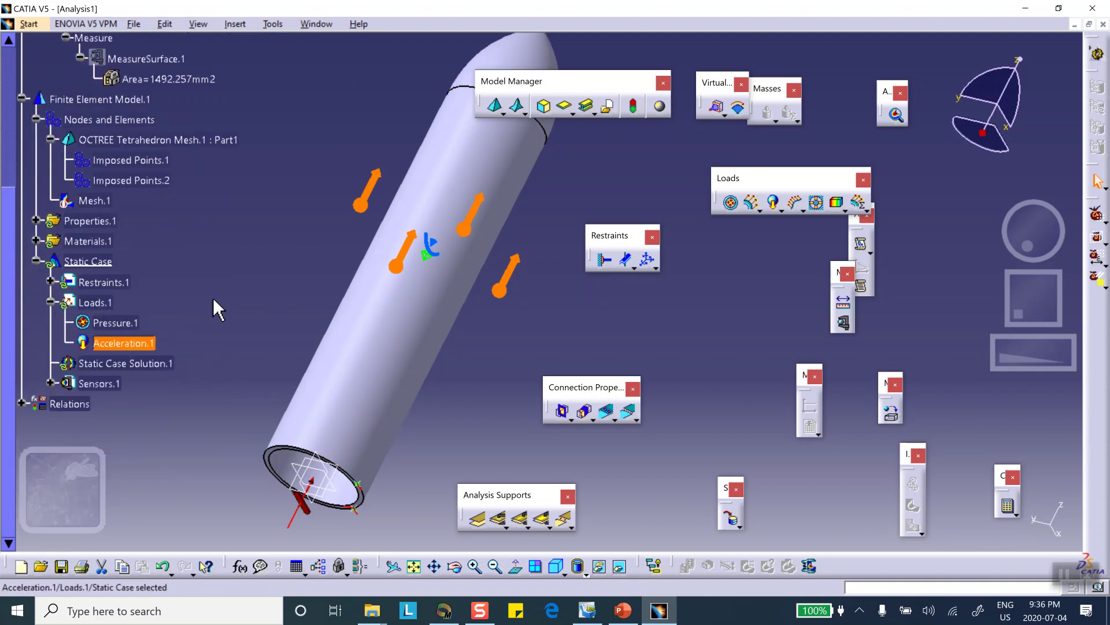
{"action": "left_click", "coordinate": [140, 343]}
{"action": "double_click", "coordinate": [141, 343]}
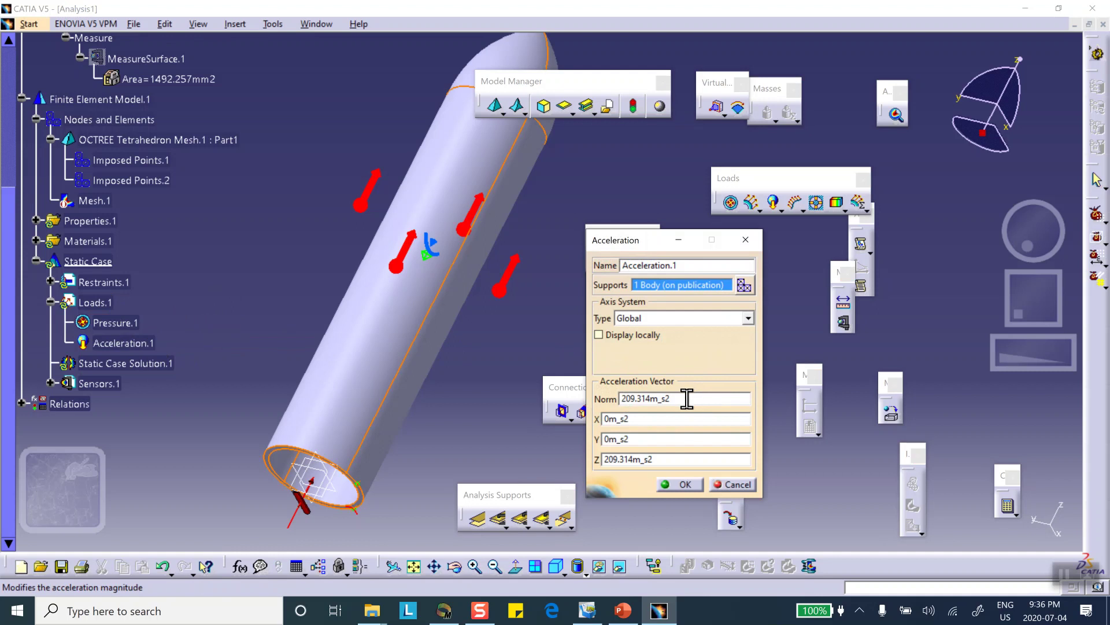
{"action": "left_click", "coordinate": [732, 484]}
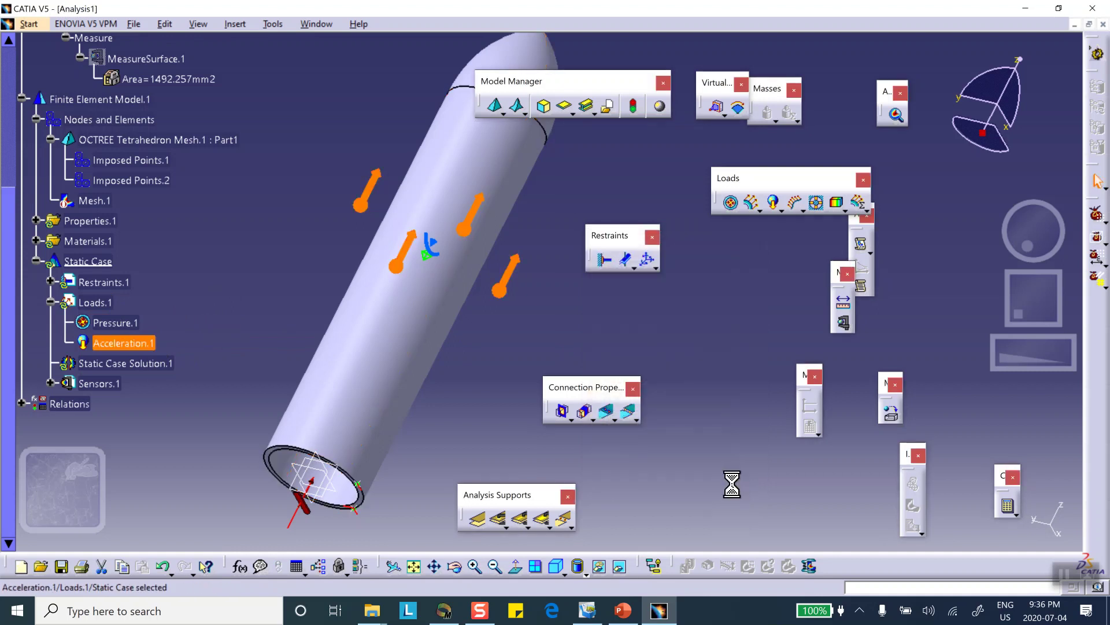
Step: Delete Acceleration.1 from the static case loads
{"action": "right_click", "coordinate": [126, 343]}
{"action": "left_click", "coordinate": [175, 512]}
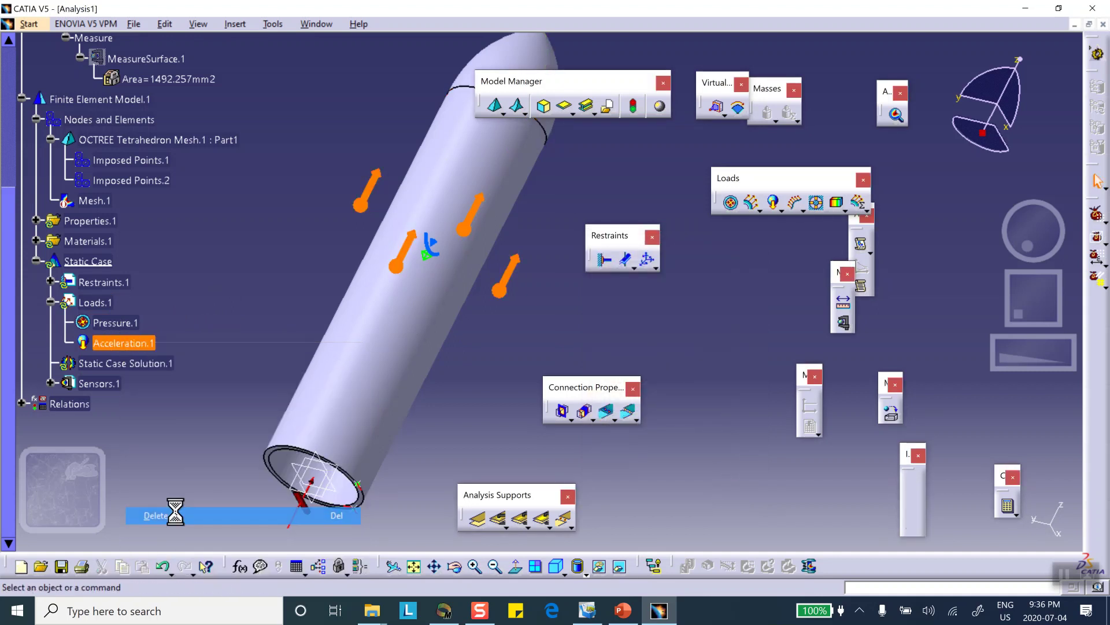
{"action": "scroll", "coordinate": [222, 333], "scroll_direction": "up", "scroll_amount": 3}
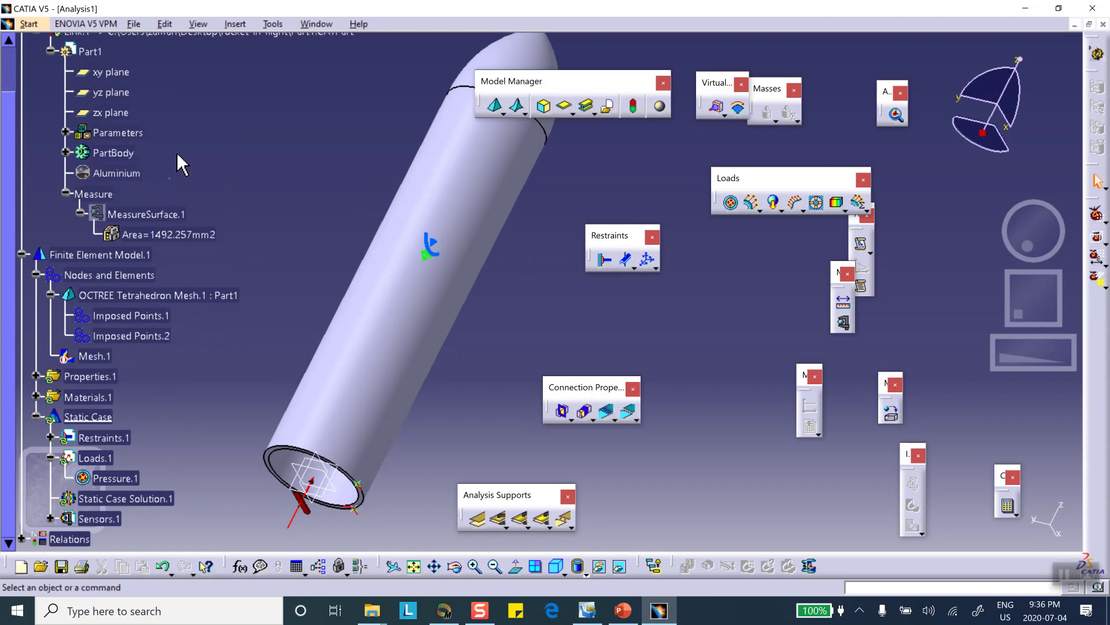
{"action": "scroll", "coordinate": [166, 171], "scroll_direction": "up", "scroll_amount": 1}
Step: Measure Part1's inertia and keep it as InertiaVolume.1, showing a 1.921kg mass
{"action": "double_click", "coordinate": [88, 103]}
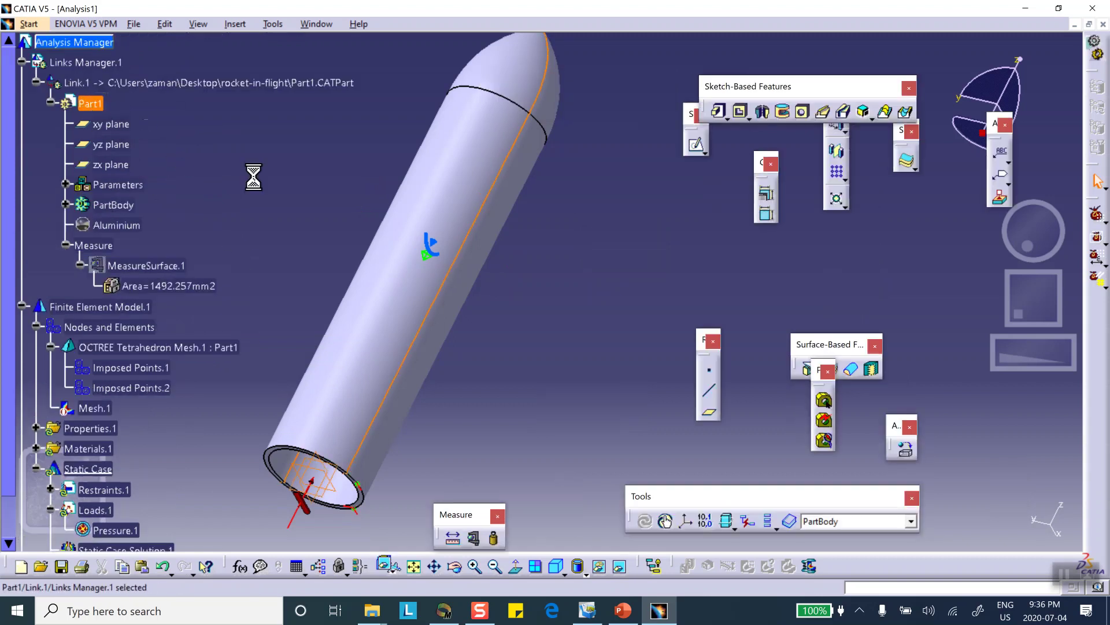
{"action": "left_click", "coordinate": [495, 540]}
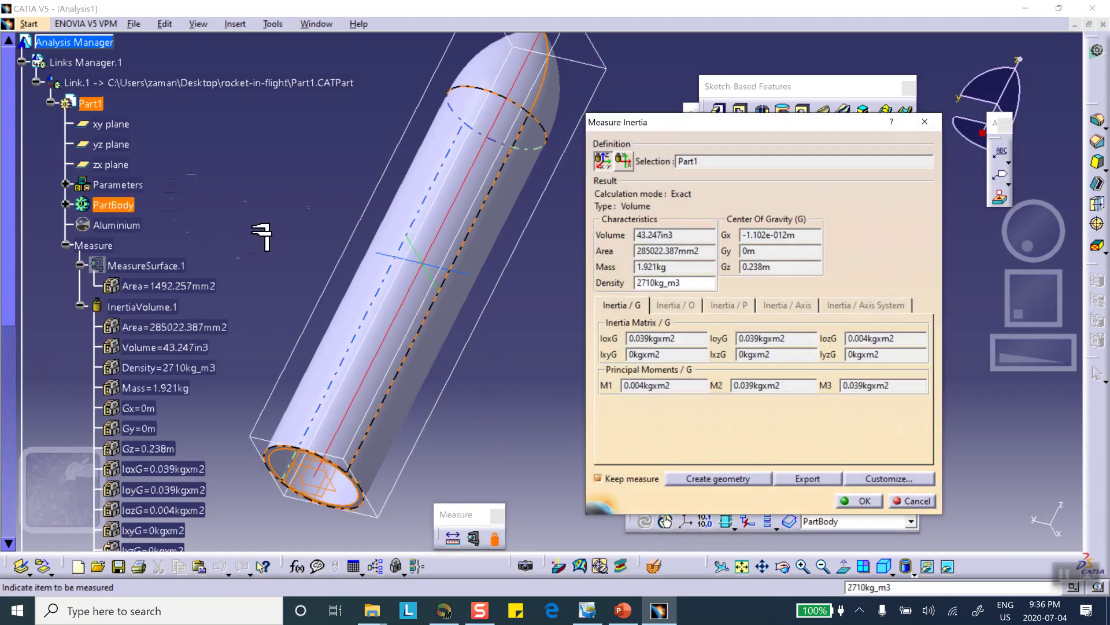
{"action": "scroll", "coordinate": [263, 231], "scroll_direction": "down", "scroll_amount": 3}
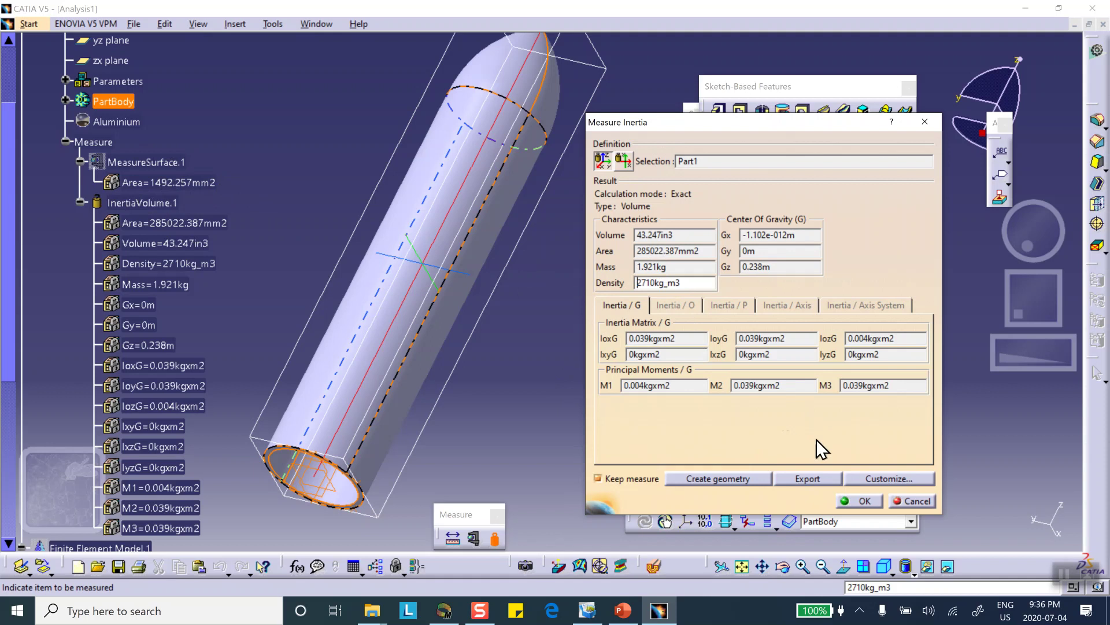
{"action": "left_click", "coordinate": [862, 498]}
{"action": "scroll", "coordinate": [254, 335], "scroll_direction": "down", "scroll_amount": 1}
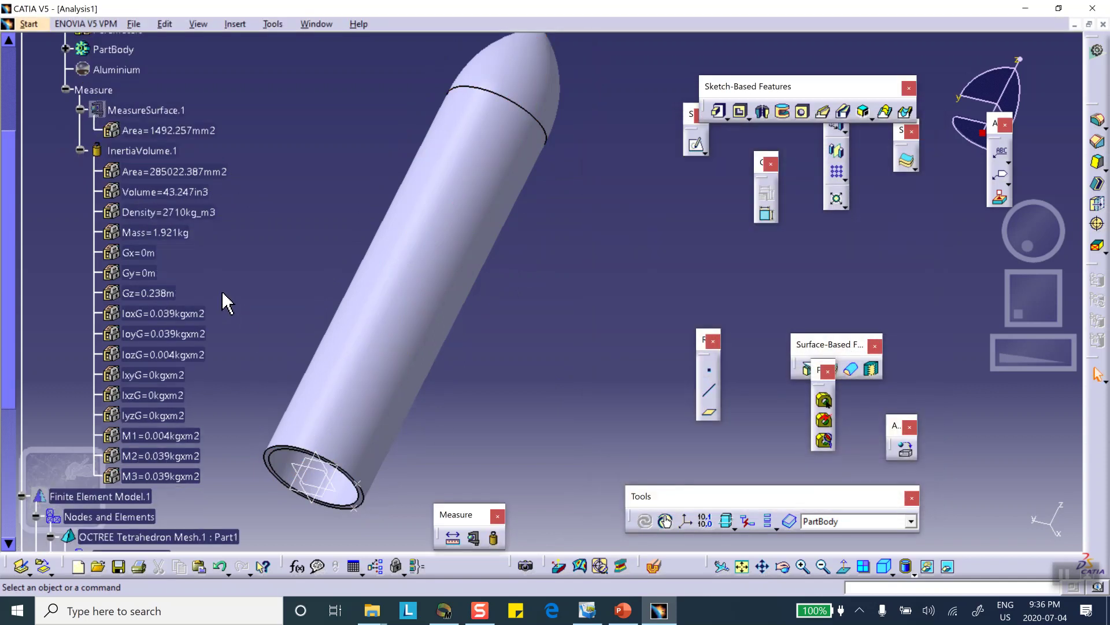
{"action": "scroll", "coordinate": [259, 229], "scroll_direction": "down", "scroll_amount": 6}
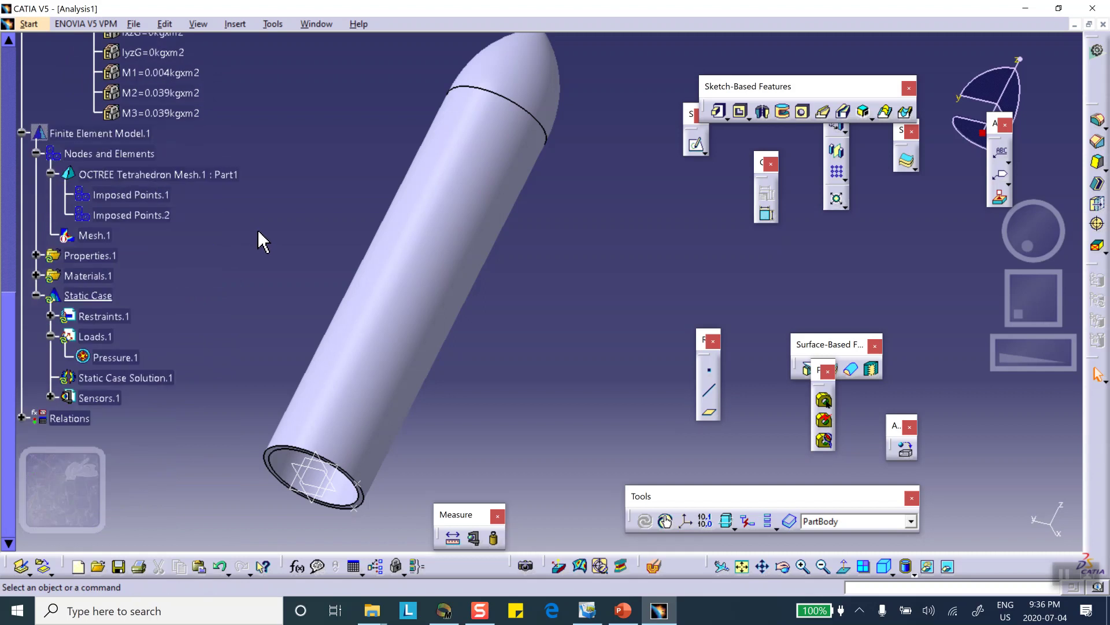
{"action": "left_click", "coordinate": [92, 133]}
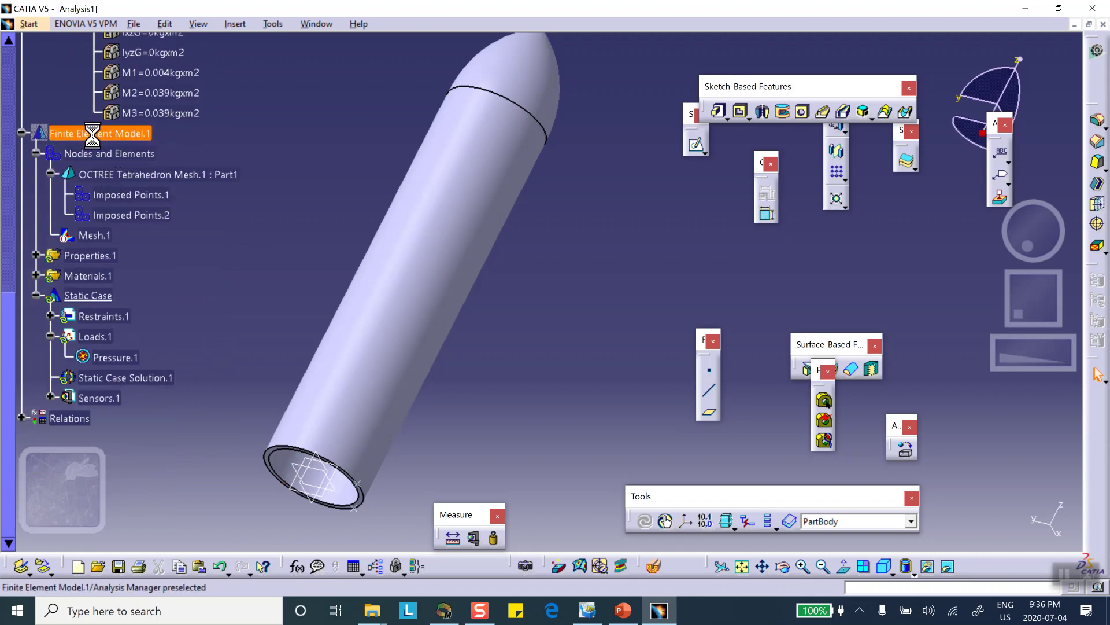
Step: Start a new acceleration load with the whole shaft body as its support
{"action": "left_click", "coordinate": [22, 133]}
{"action": "left_click", "coordinate": [22, 133]}
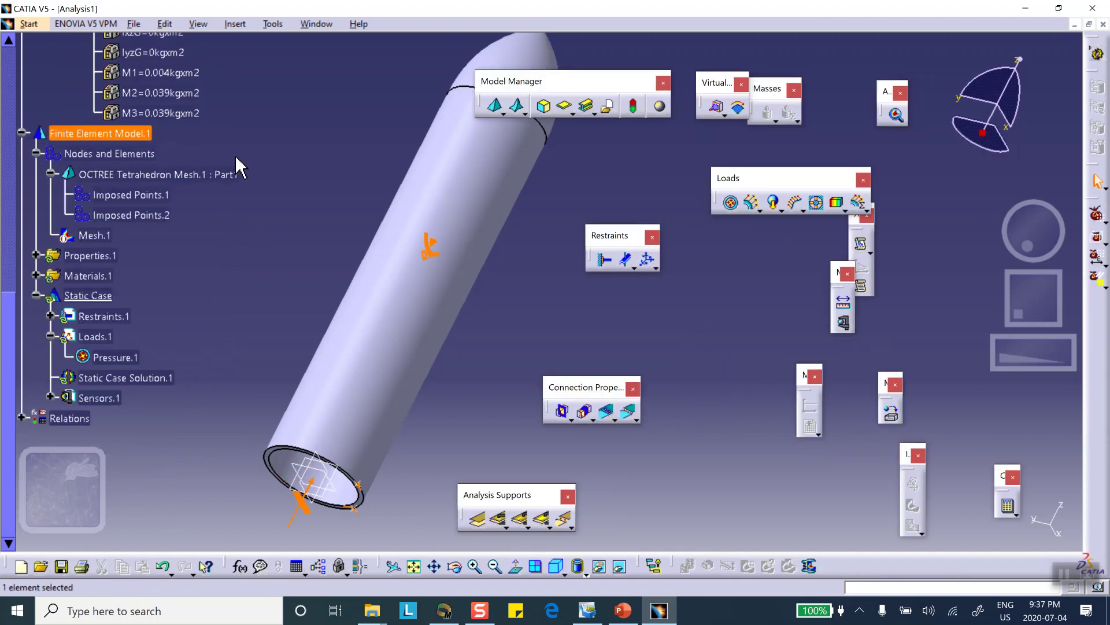
{"action": "left_click", "coordinate": [253, 157]}
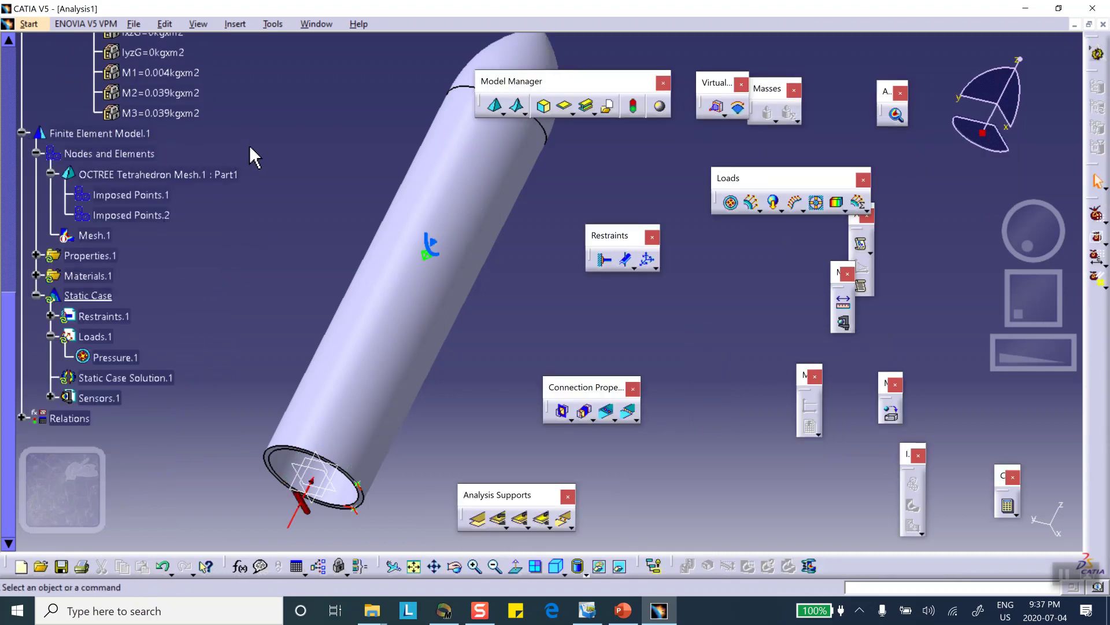
{"action": "left_click", "coordinate": [776, 204]}
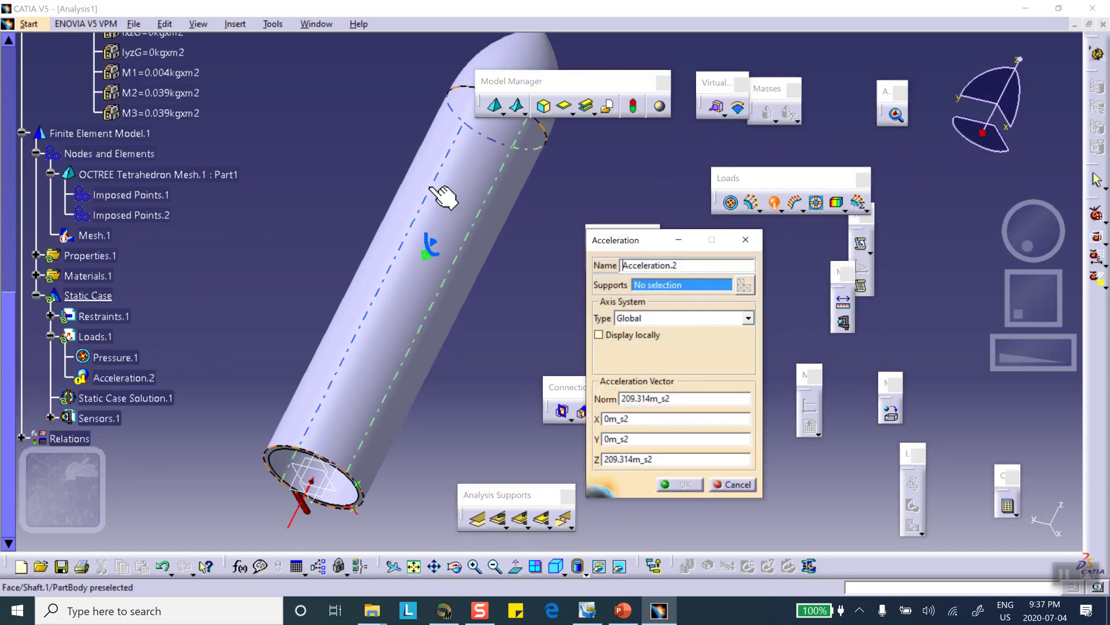
{"action": "left_click", "coordinate": [461, 205]}
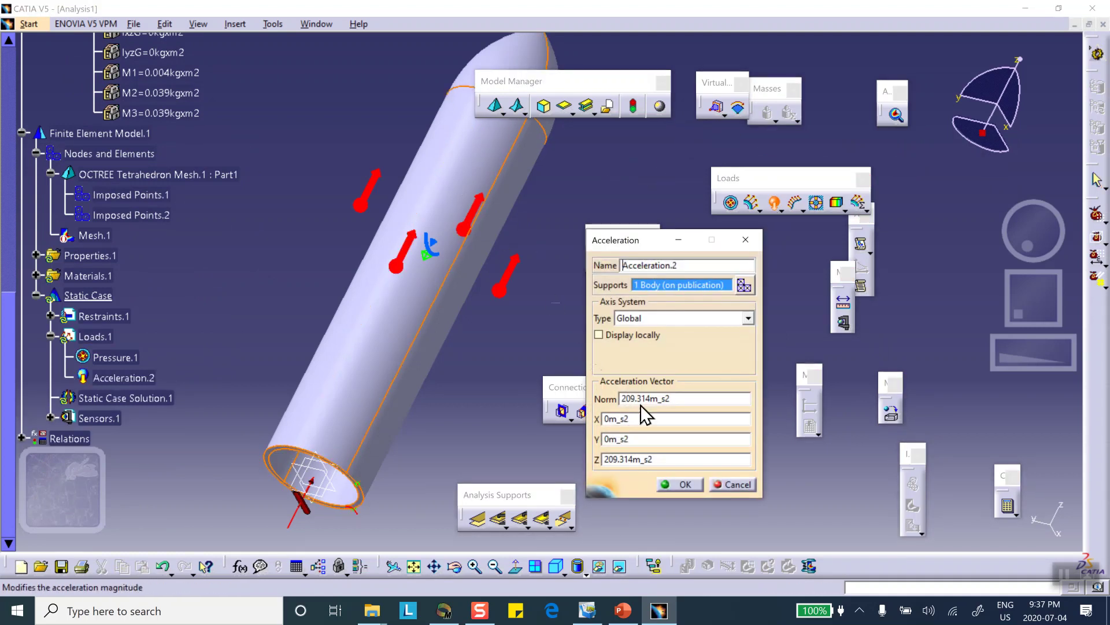
Step: Set Z acceleration to 400N divided by InertiaVolume.1's mass, 208.273m_s2, and confirm
{"action": "right_click", "coordinate": [637, 462]}
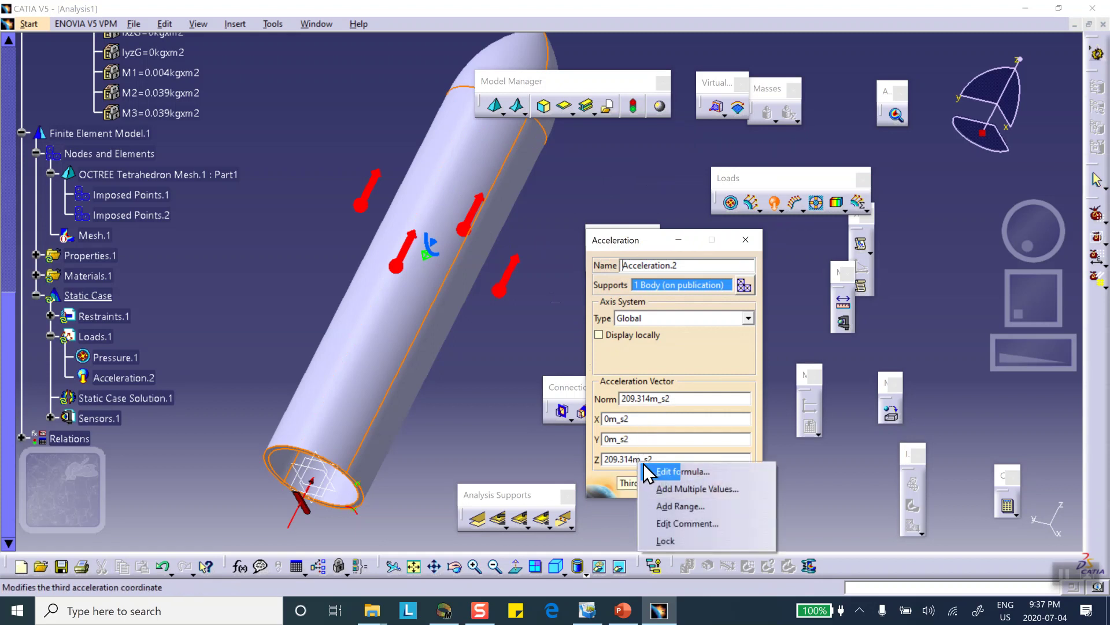
{"action": "left_click", "coordinate": [665, 471]}
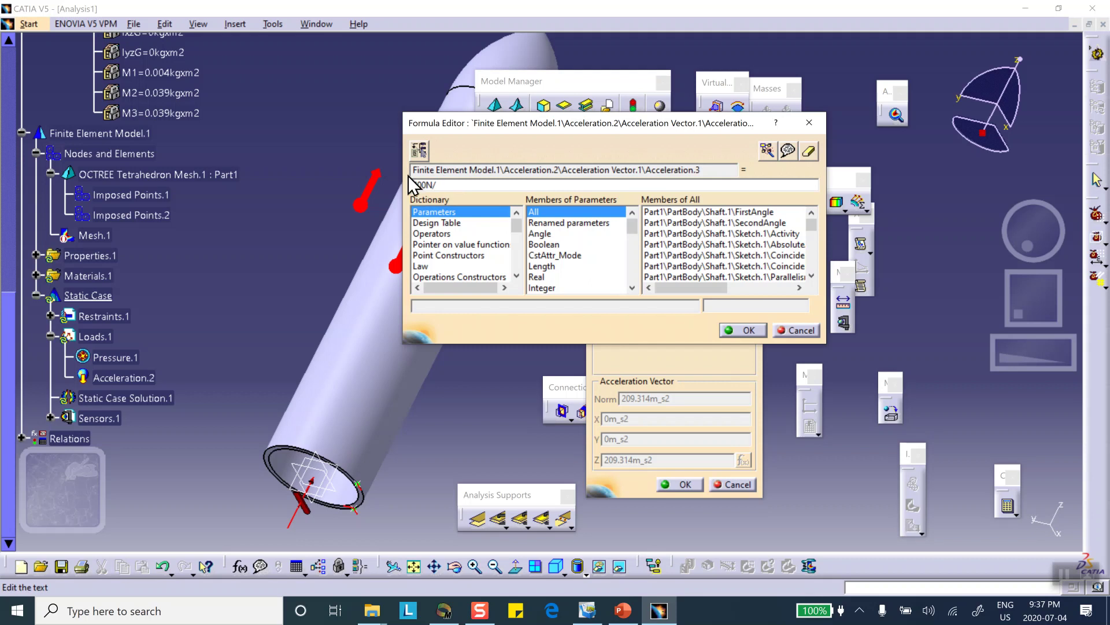
{"action": "scroll", "coordinate": [243, 128], "scroll_direction": "up", "scroll_amount": 4}
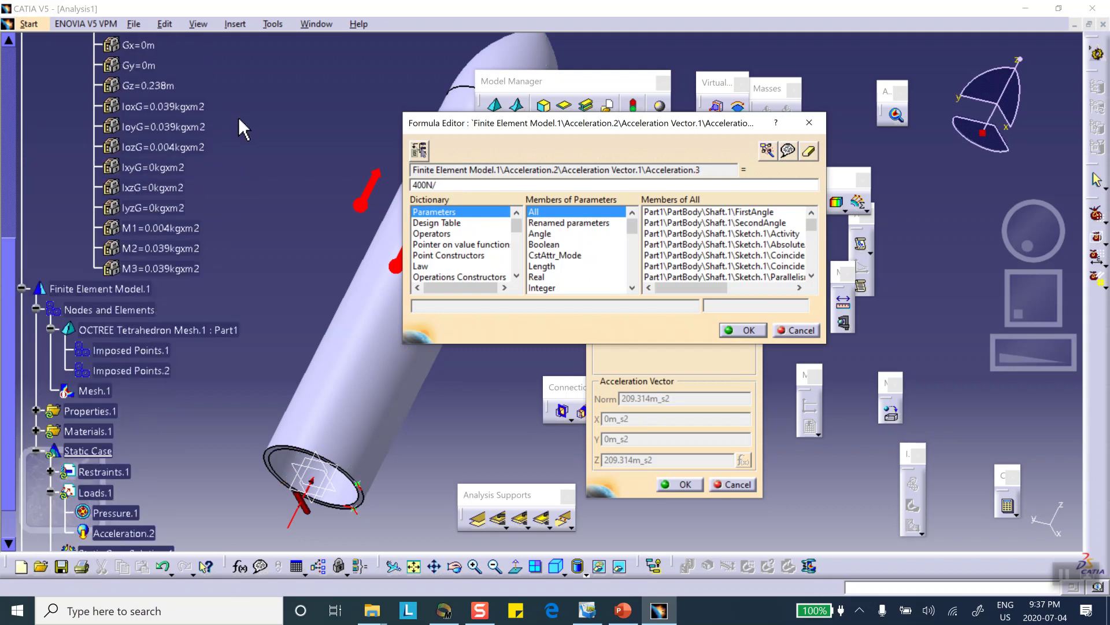
{"action": "scroll", "coordinate": [230, 117], "scroll_direction": "up", "scroll_amount": 1}
{"action": "scroll", "coordinate": [230, 117], "scroll_direction": "up", "scroll_amount": 1}
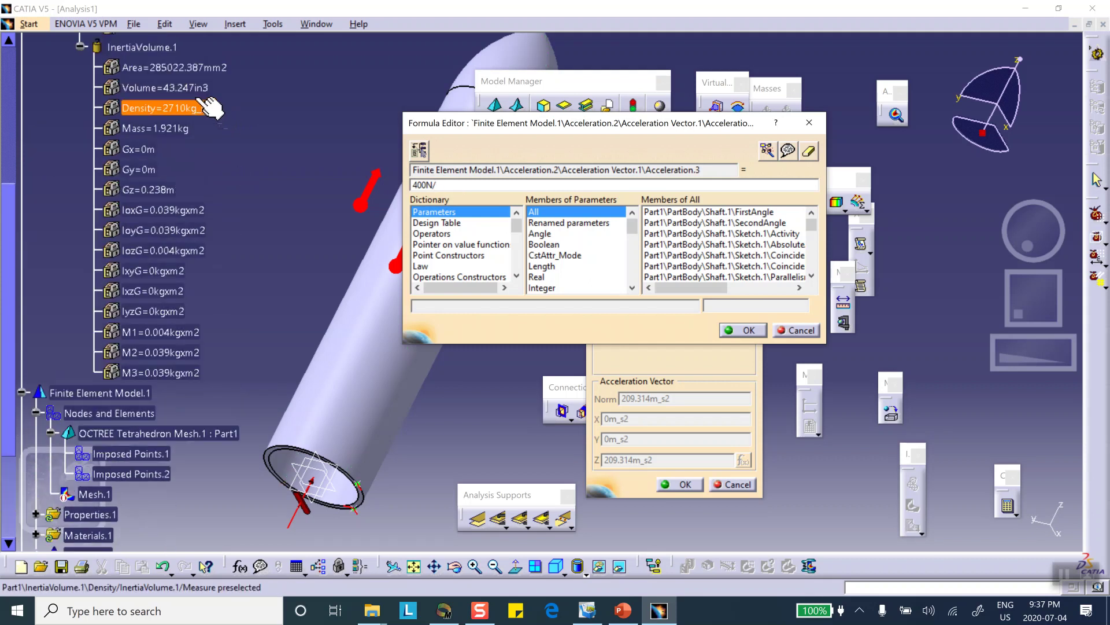
{"action": "left_click", "coordinate": [167, 129]}
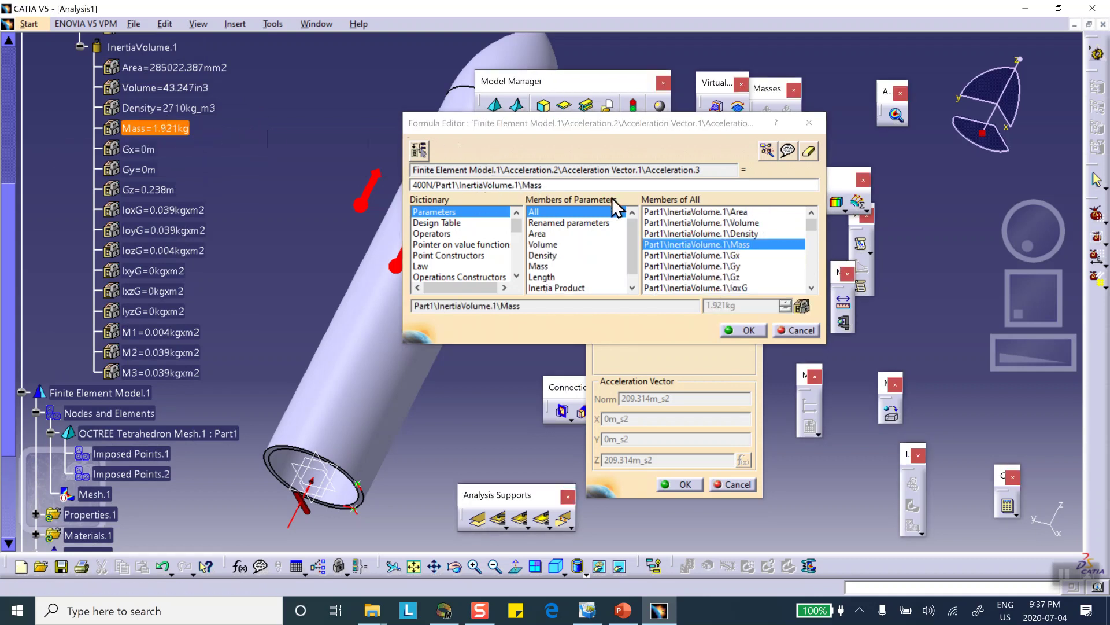
{"action": "left_click", "coordinate": [746, 328]}
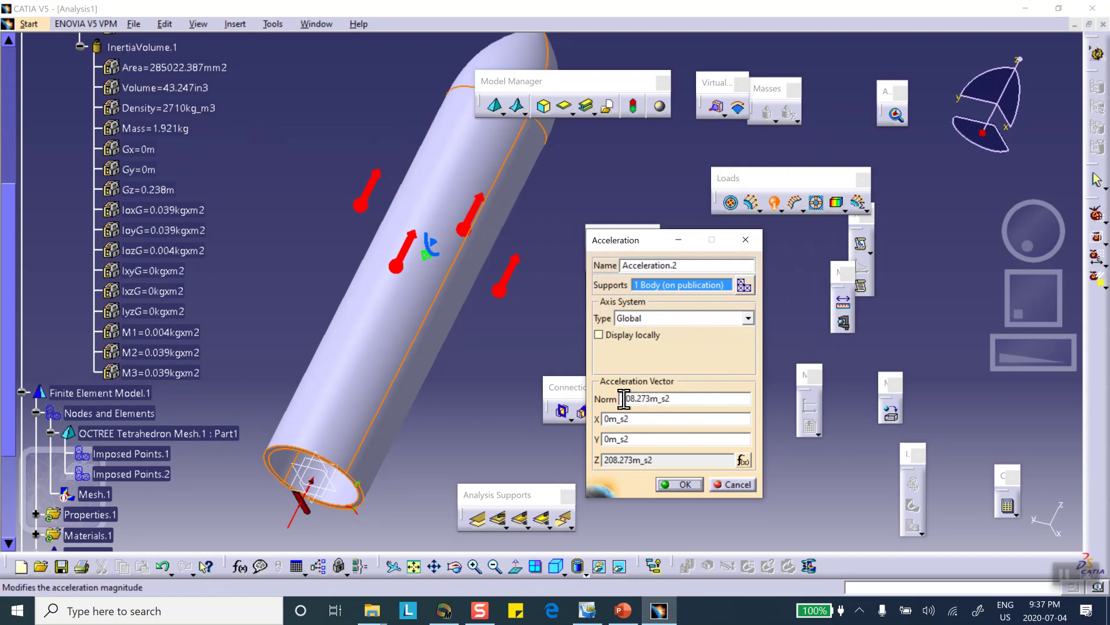
{"action": "left_click_drag", "start_coordinate": [637, 238], "coordinate": [635, 202]}
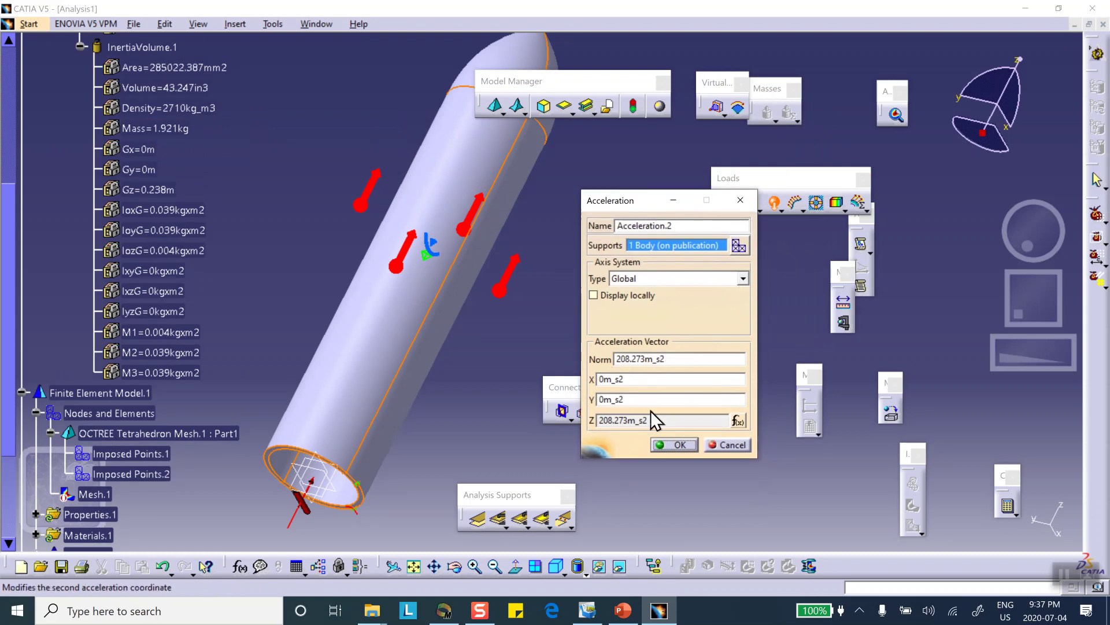
{"action": "left_click", "coordinate": [678, 443]}
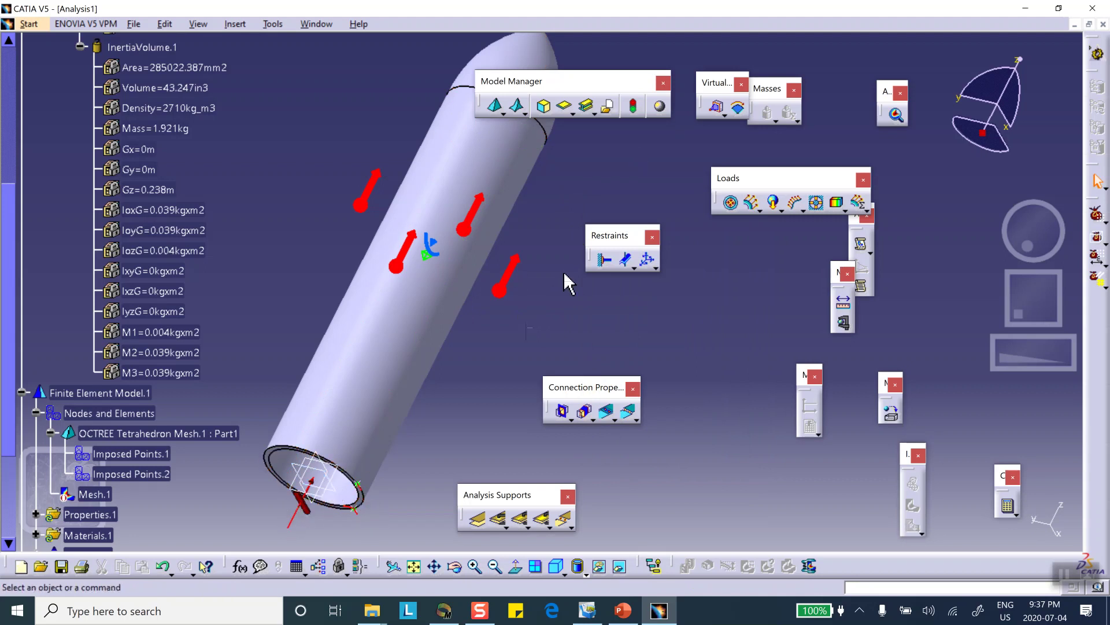
Step: Zoom out and collapse the Measure and Link.1 branches of the specification tree
{"action": "mouse_move", "coordinate": [543, 205]}
{"action": "middle_mouse_down"}
{"action": "mouse_move", "coordinate": [547, 238]}
{"action": "mouse_move", "coordinate": [513, 260]}
{"action": "middle_mouse_up"}
{"action": "scroll", "coordinate": [38, 106], "scroll_direction": "up", "scroll_amount": 5}
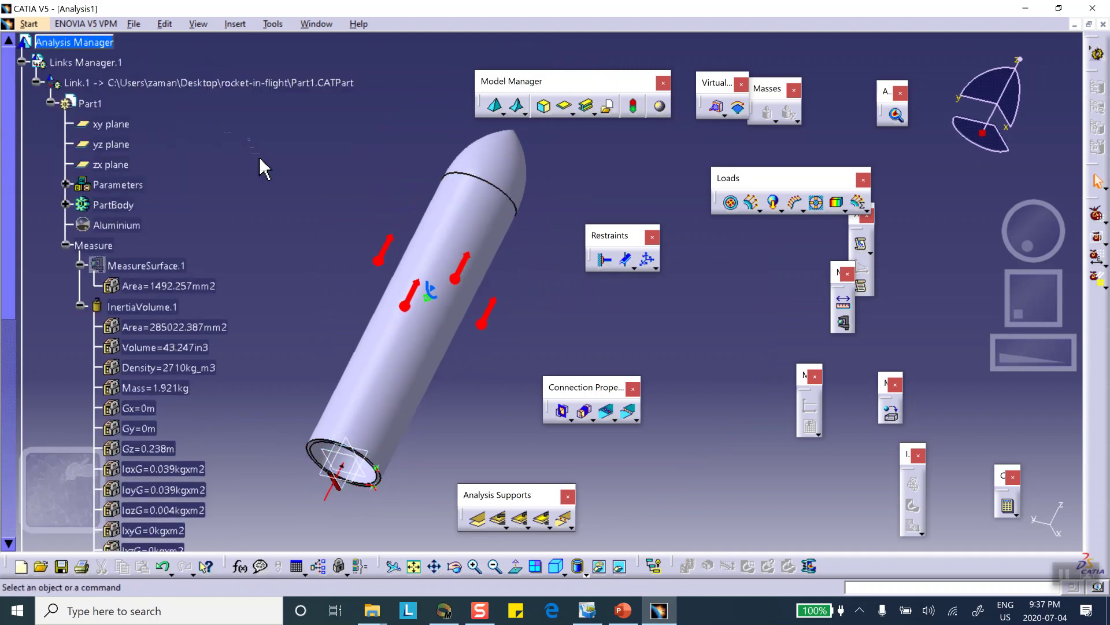
{"action": "scroll", "coordinate": [272, 174], "scroll_direction": "down", "scroll_amount": 5}
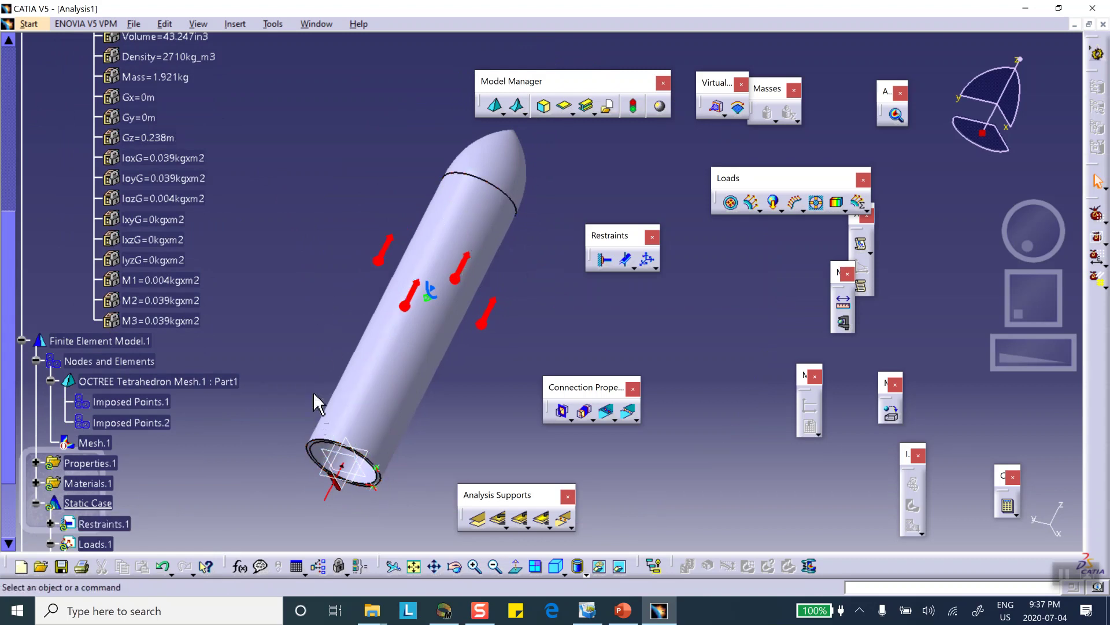
{"action": "scroll", "coordinate": [241, 150], "scroll_direction": "up", "scroll_amount": 3}
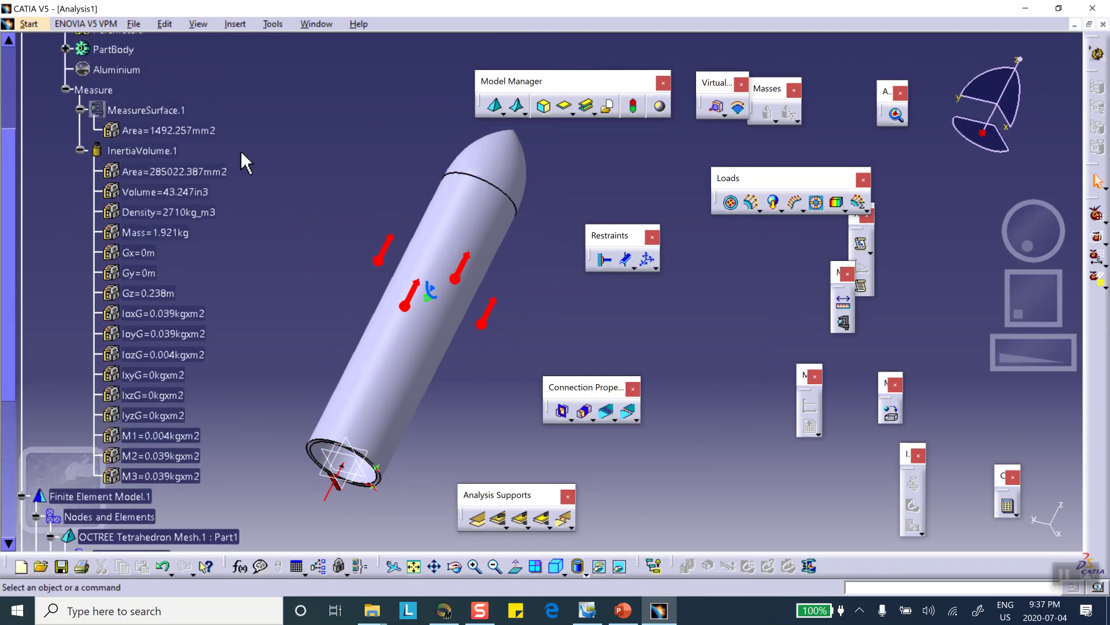
{"action": "left_click", "coordinate": [67, 90]}
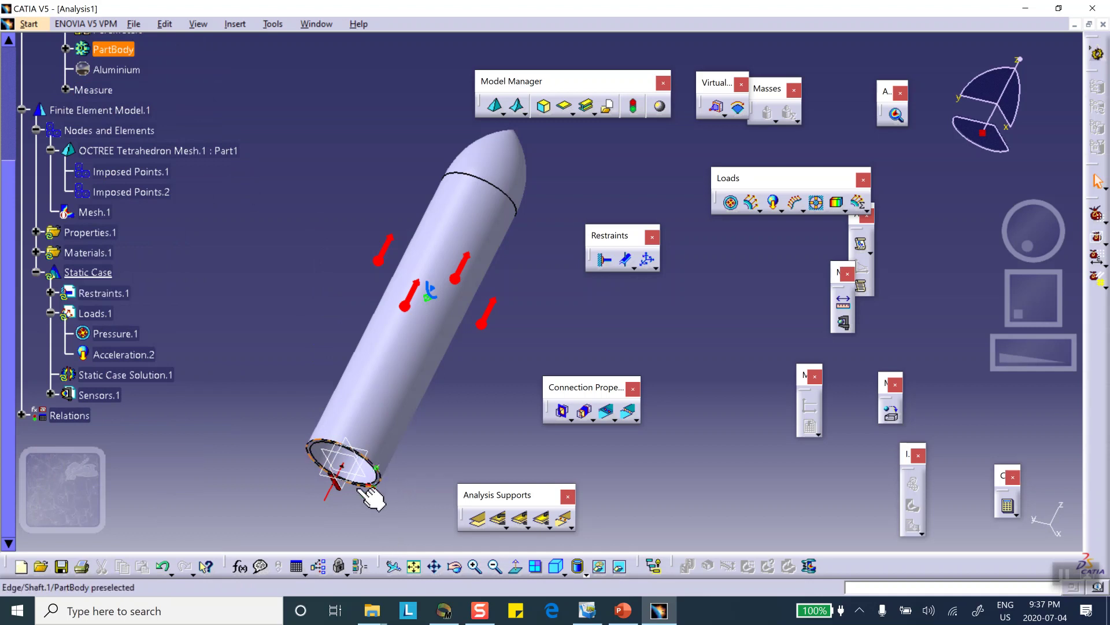
{"action": "scroll", "coordinate": [224, 204], "scroll_direction": "up", "scroll_amount": 3}
{"action": "left_click", "coordinate": [36, 83]}
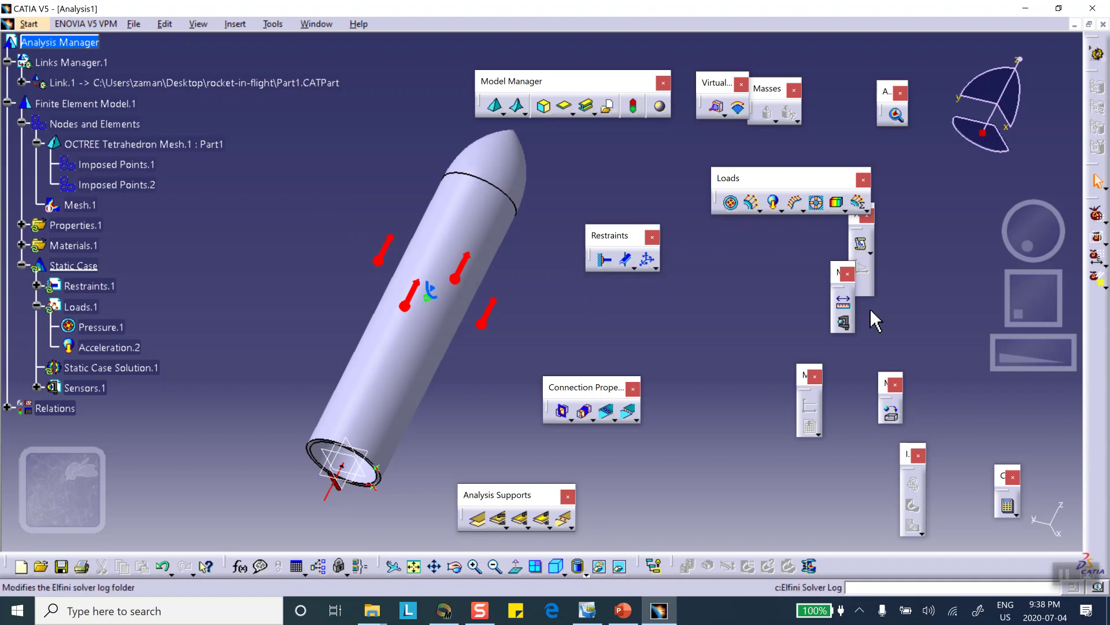
Step: Compute all analysis cases, accepting the warnings and resource estimate, then rotate the tube upright
{"action": "left_click", "coordinate": [1007, 506]}
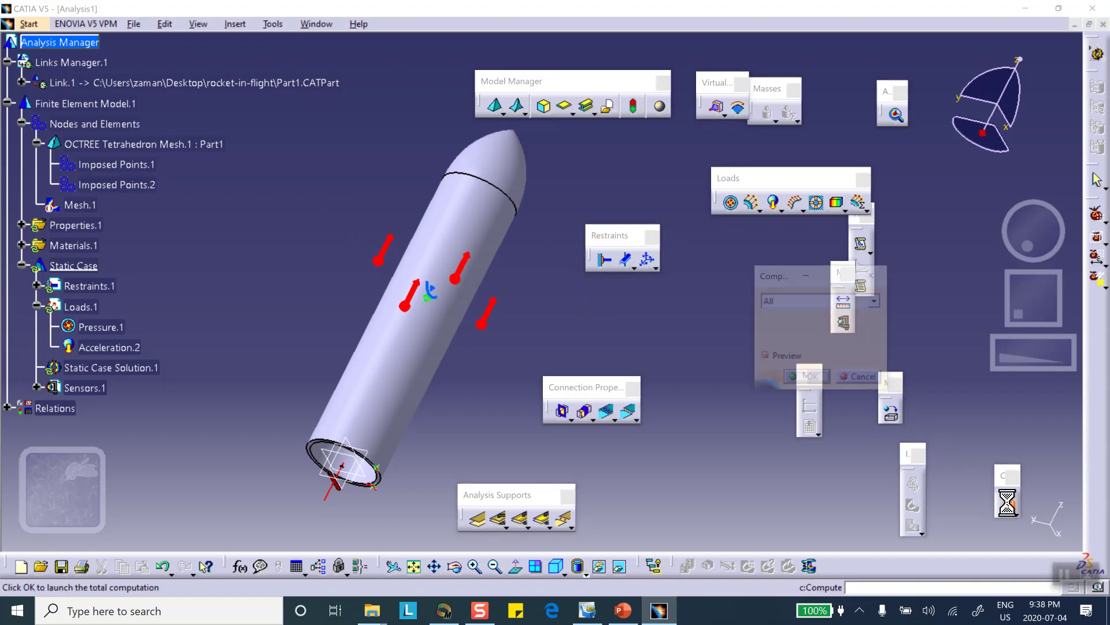
{"action": "left_click", "coordinate": [820, 376]}
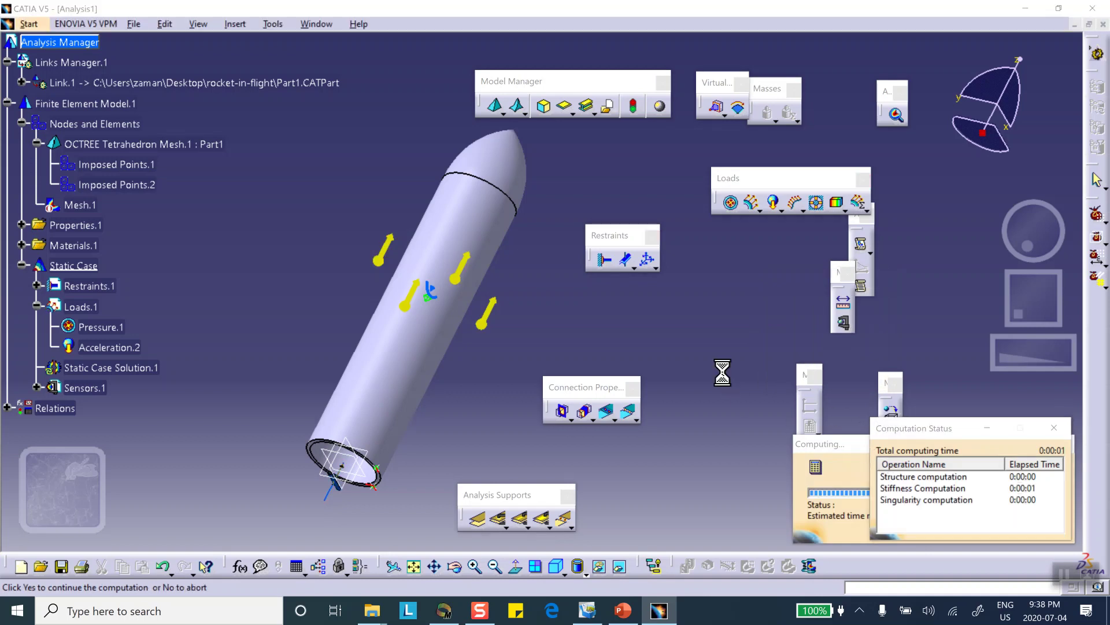
{"action": "left_click", "coordinate": [442, 426]}
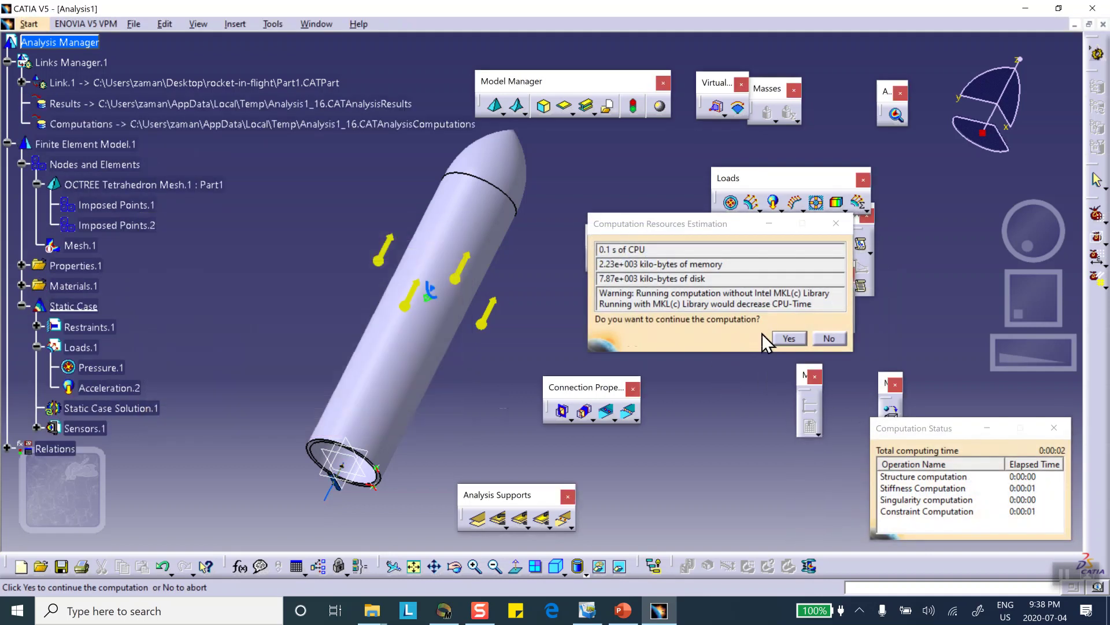
{"action": "left_click", "coordinate": [786, 338]}
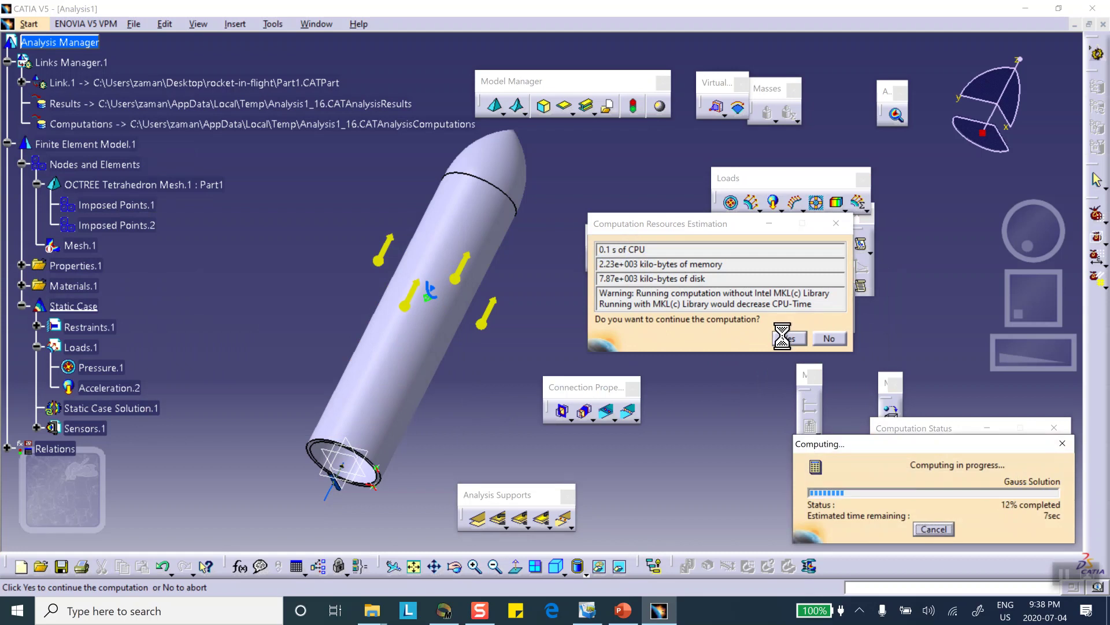
{"action": "middle_click_drag", "start_coordinate": [461, 208], "coordinate": [269, 297]}
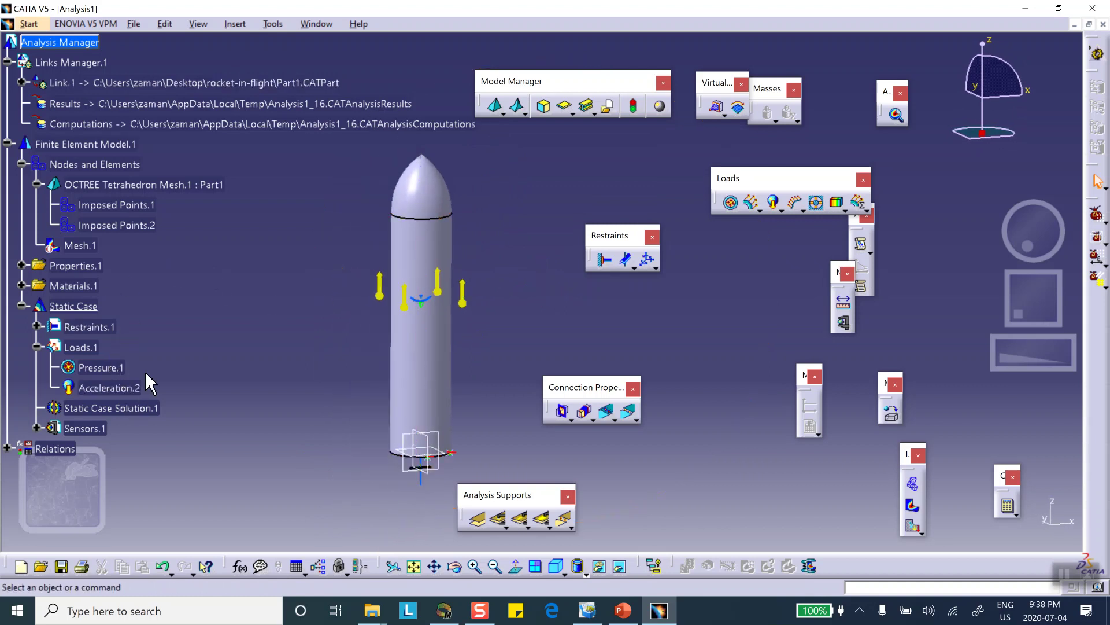
{"action": "scroll", "coordinate": [174, 347], "scroll_direction": "down", "scroll_amount": 3}
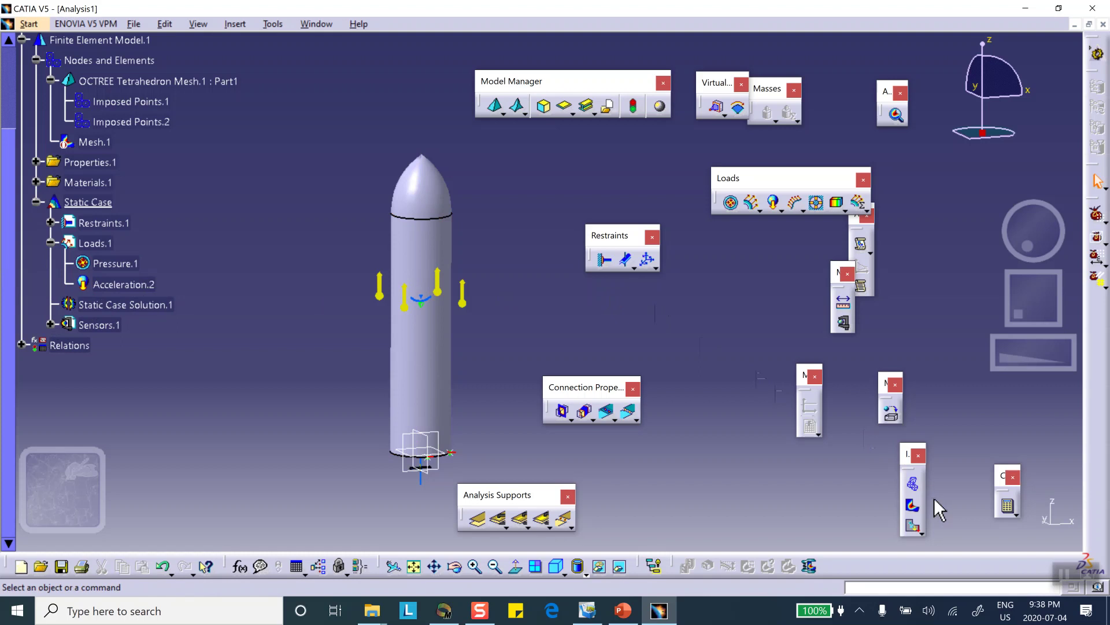
Step: Display the von Mises stress plot (3.71 to 272 kPa) with smooth Shading with Material
{"action": "left_click", "coordinate": [912, 506]}
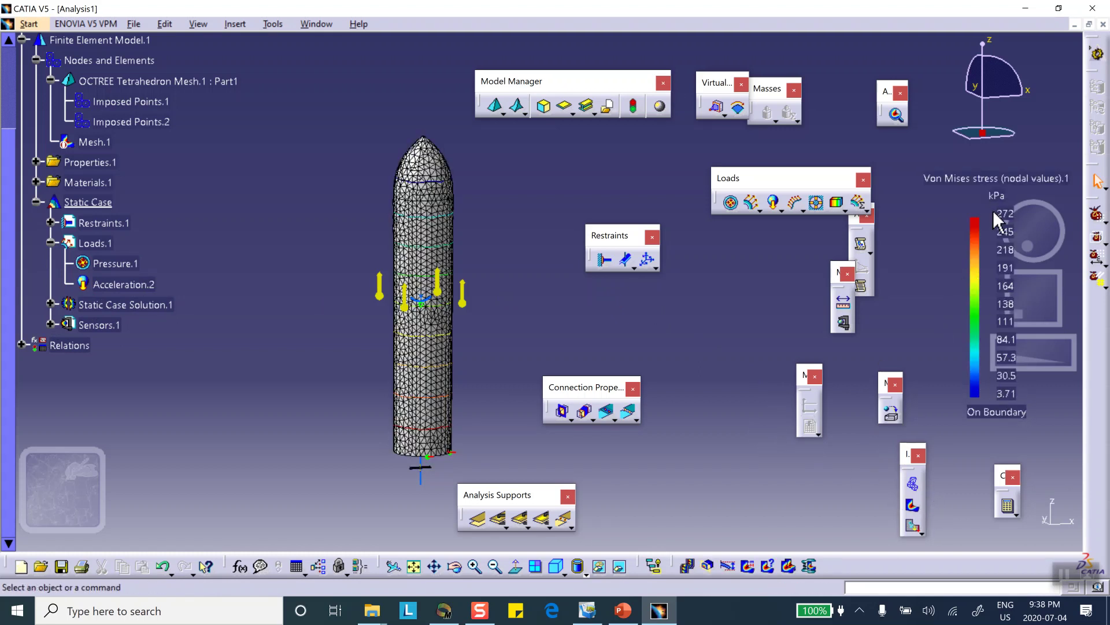
{"action": "left_click", "coordinate": [585, 573]}
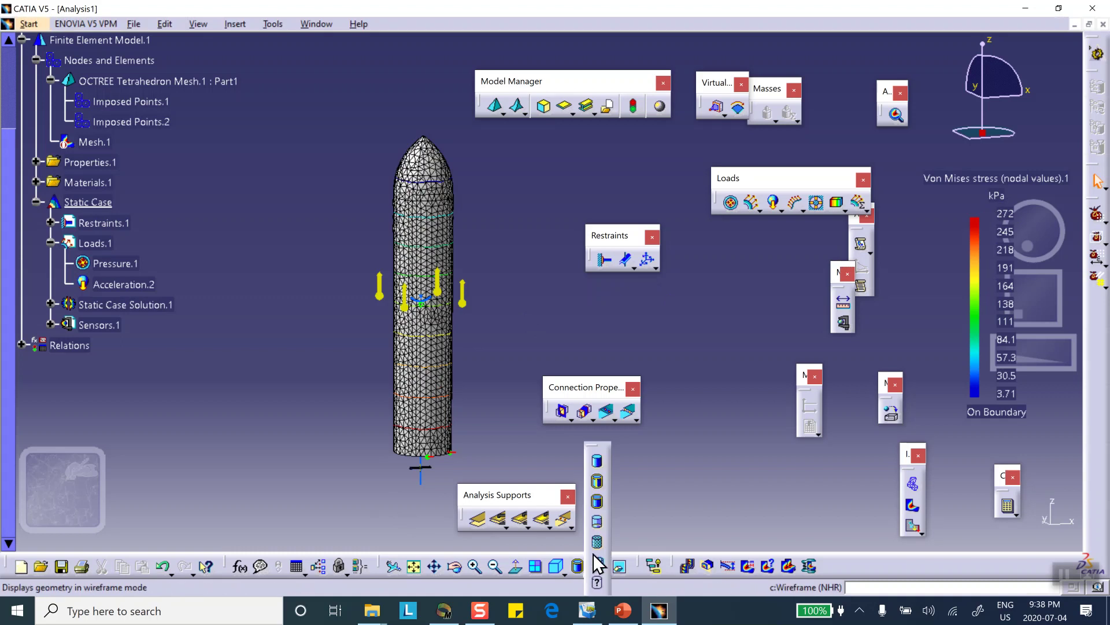
{"action": "left_click", "coordinate": [599, 544]}
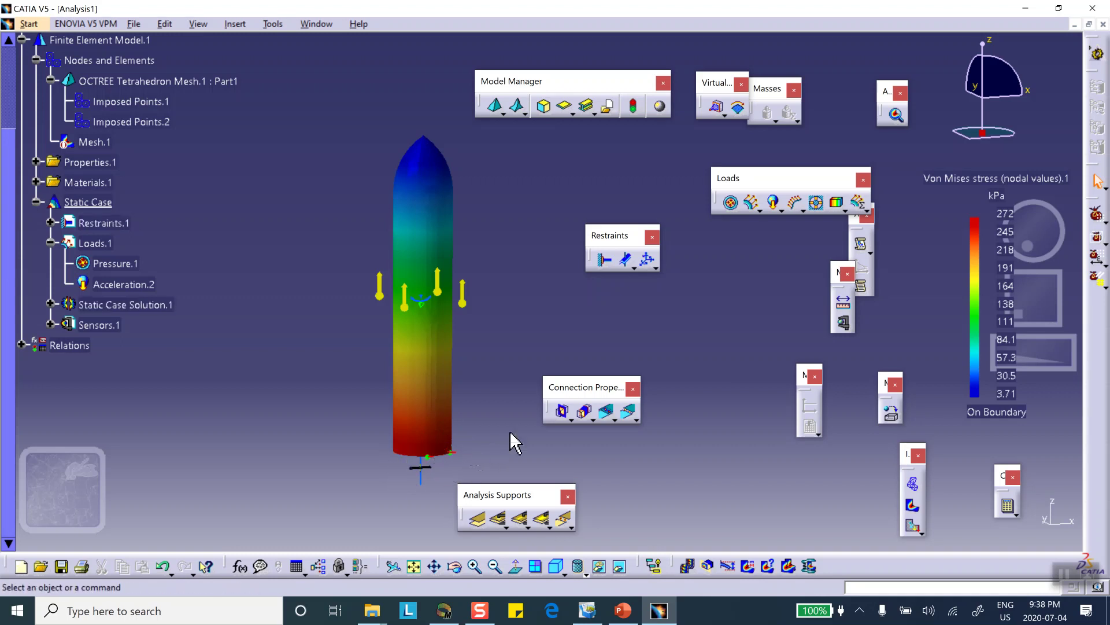
{"action": "left_click", "coordinate": [317, 383]}
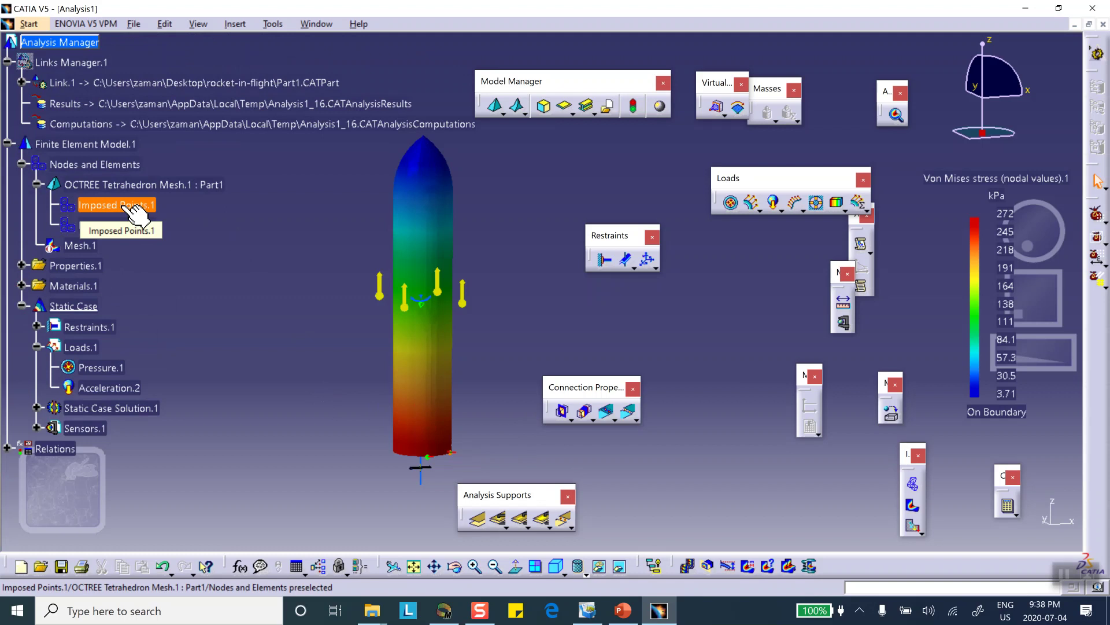
Step: Delete Surface Slider.1, User-defined Restraint.1 and User-defined Restraint.2 from Restraints.1
{"action": "scroll", "coordinate": [226, 264], "scroll_direction": "down", "scroll_amount": 2}
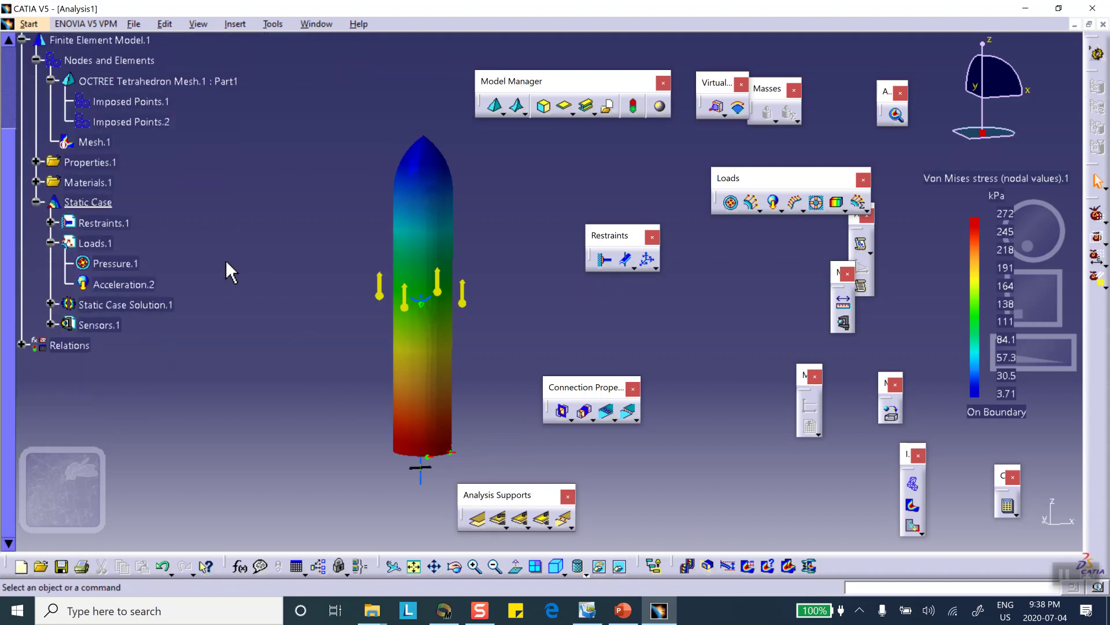
{"action": "left_click", "coordinate": [51, 222]}
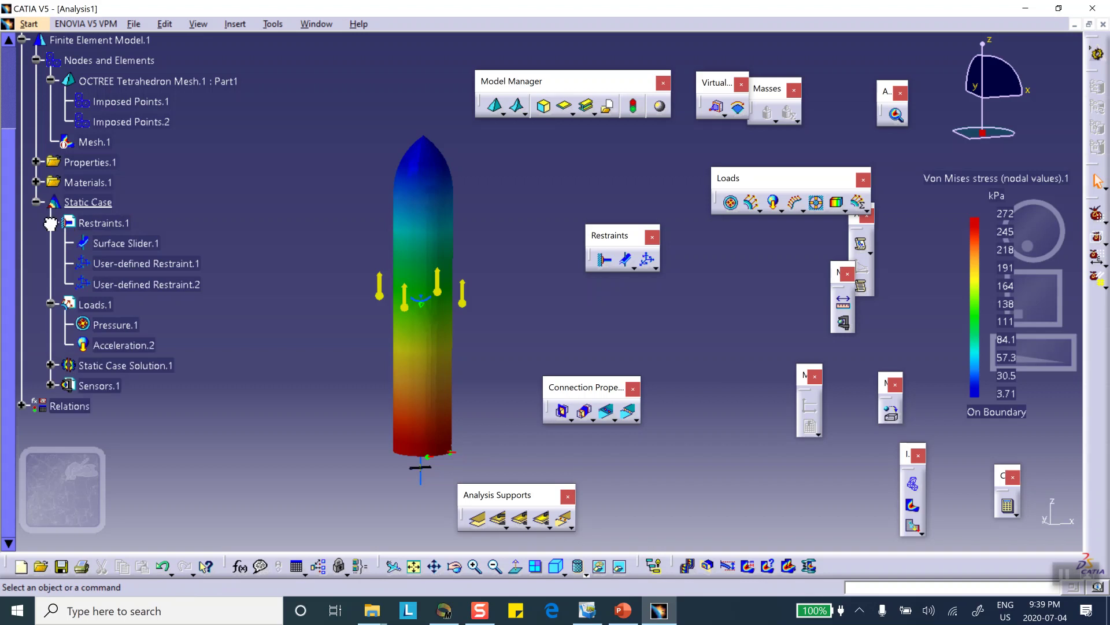
{"action": "right_click", "coordinate": [131, 246]}
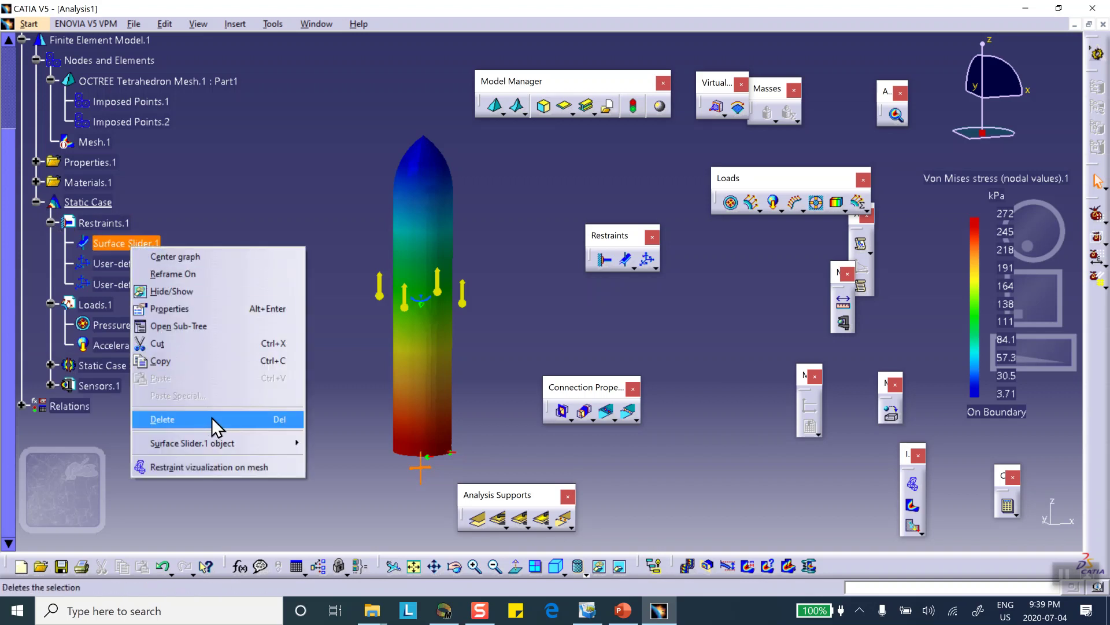
{"action": "left_click", "coordinate": [211, 418]}
{"action": "right_click", "coordinate": [151, 243]}
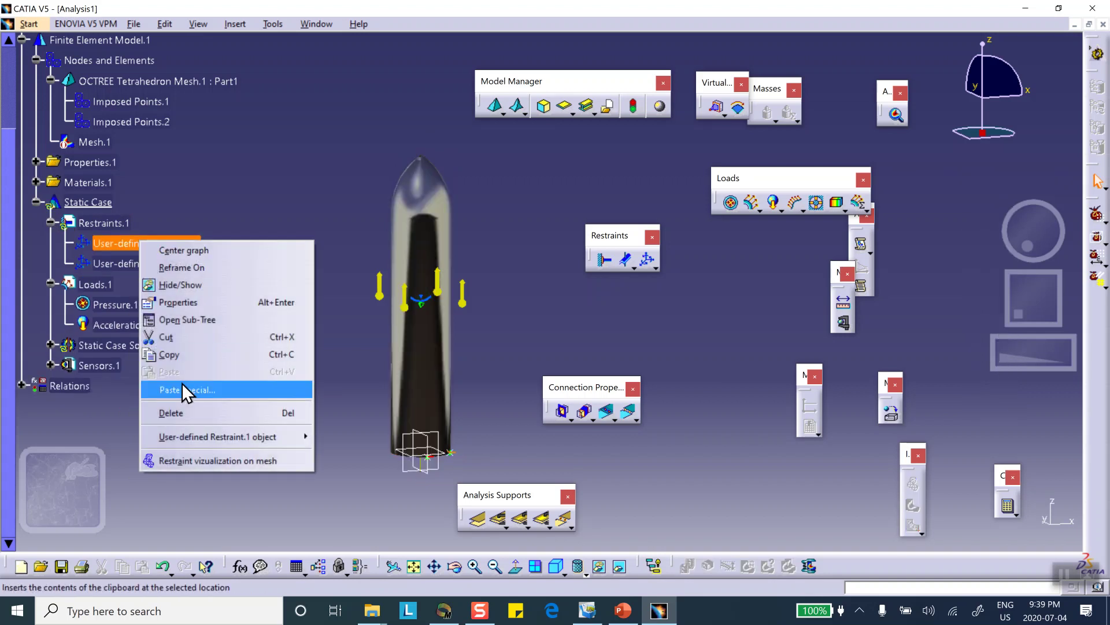
{"action": "left_click", "coordinate": [186, 411]}
{"action": "right_click", "coordinate": [166, 244]}
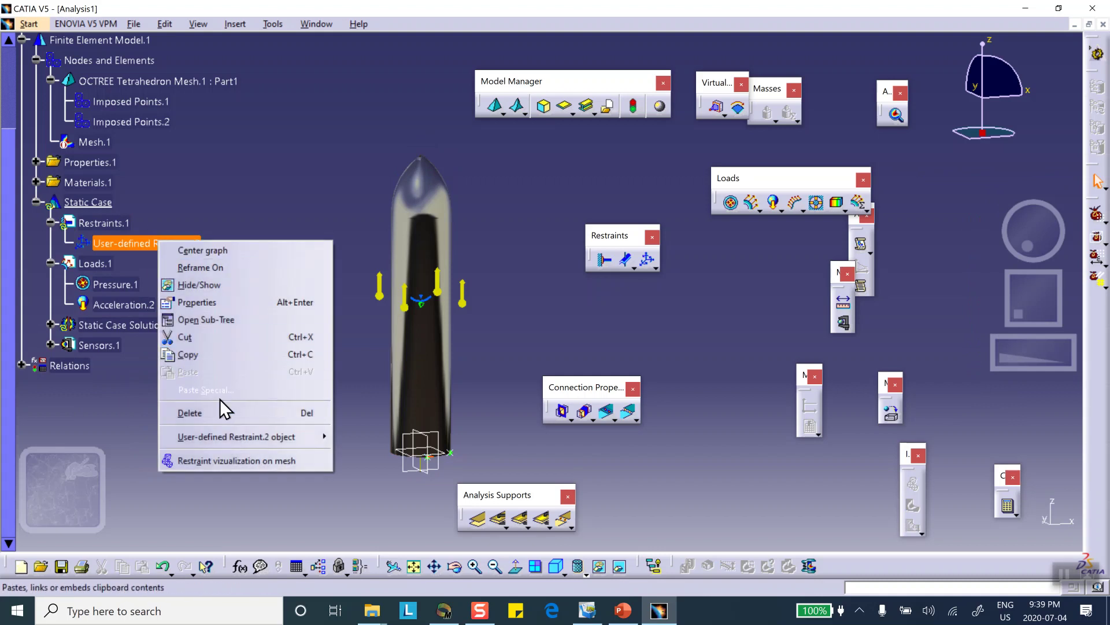
{"action": "left_click", "coordinate": [220, 414]}
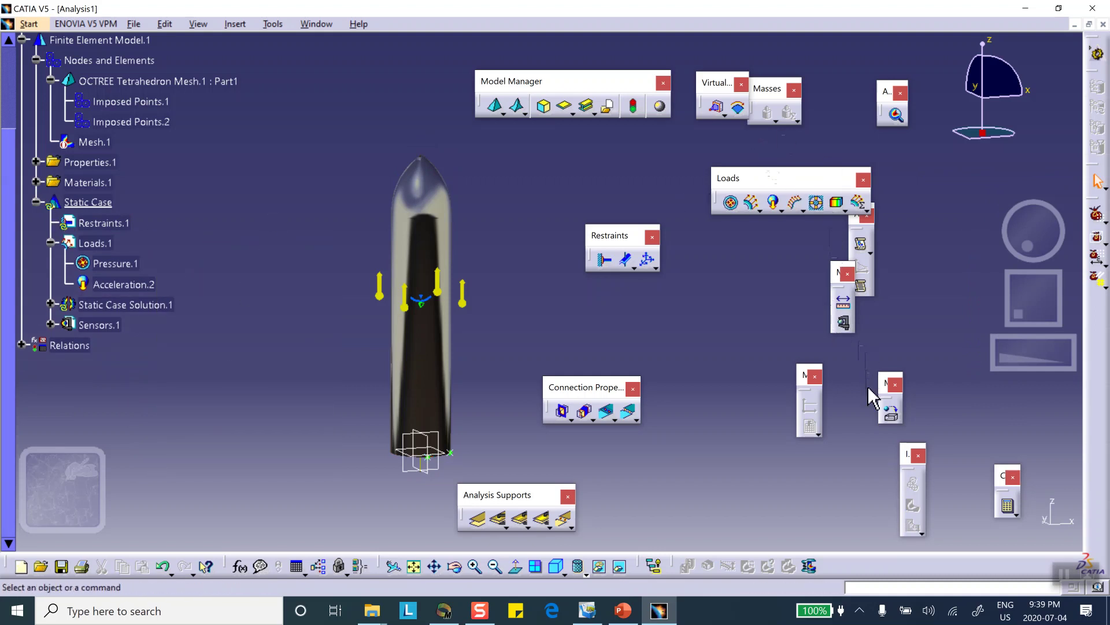
{"action": "left_click", "coordinate": [656, 267]}
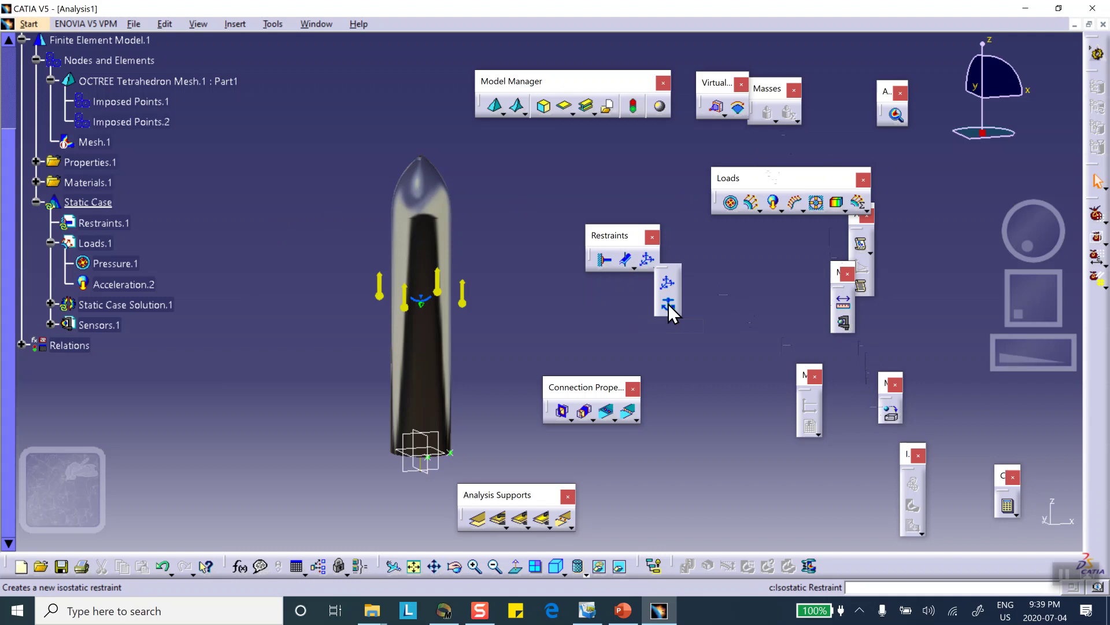
{"action": "left_click", "coordinate": [668, 303]}
Step: Confirm the Isostatic.1 restraint and recompute all cases of the static analysis
{"action": "left_click", "coordinate": [624, 247]}
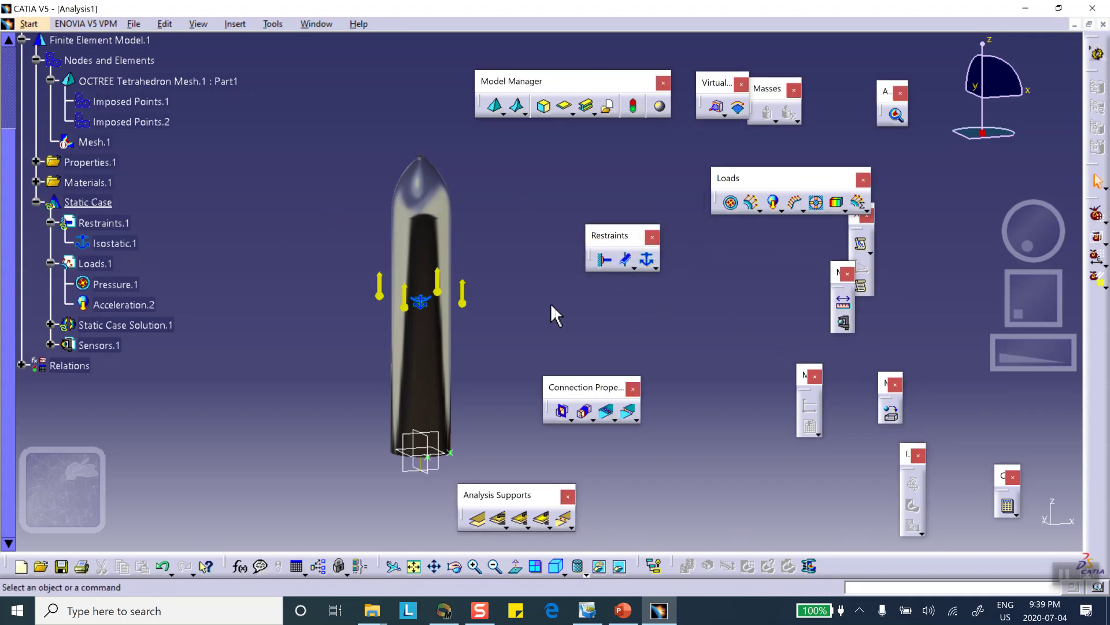
{"action": "middle_click_drag", "start_coordinate": [513, 329], "coordinate": [421, 267]}
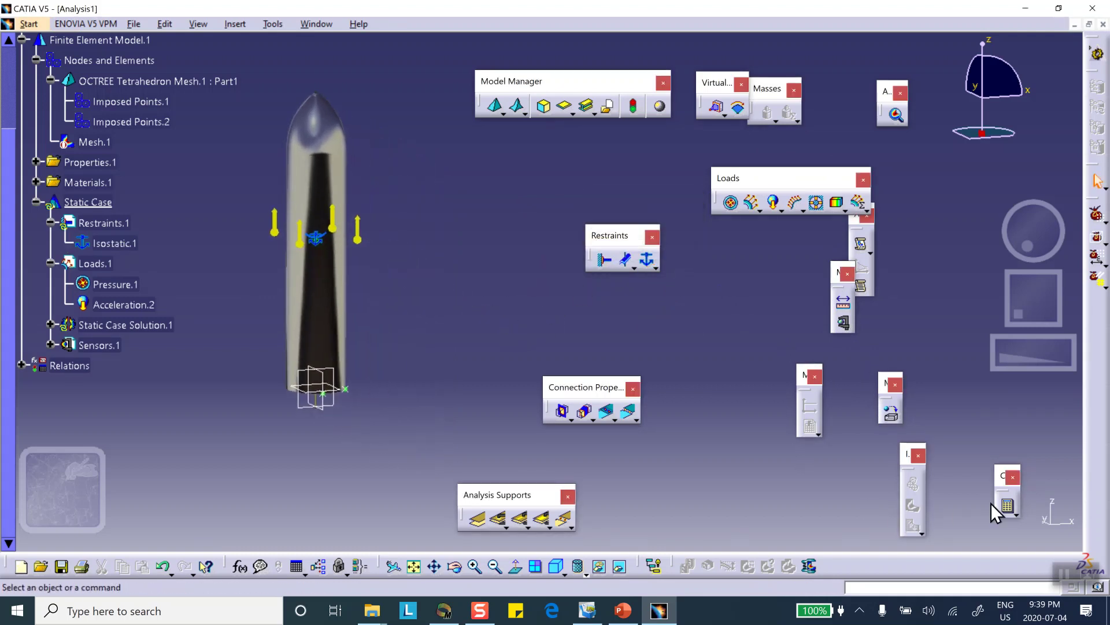
{"action": "left_click", "coordinate": [1009, 505]}
{"action": "left_click", "coordinate": [808, 379]}
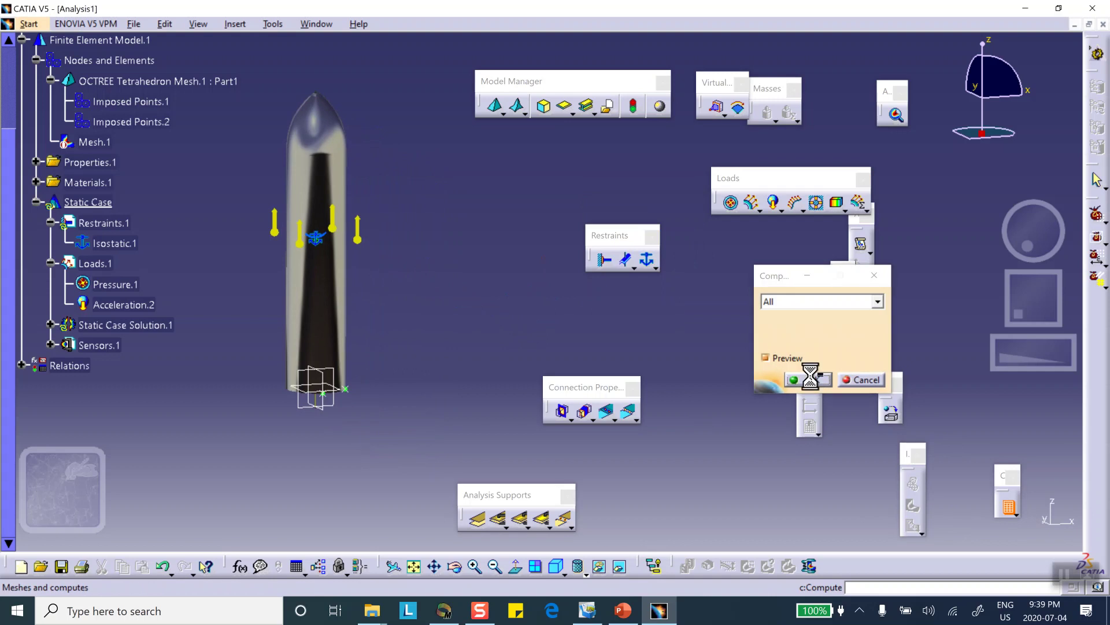
{"action": "left_click", "coordinate": [790, 339]}
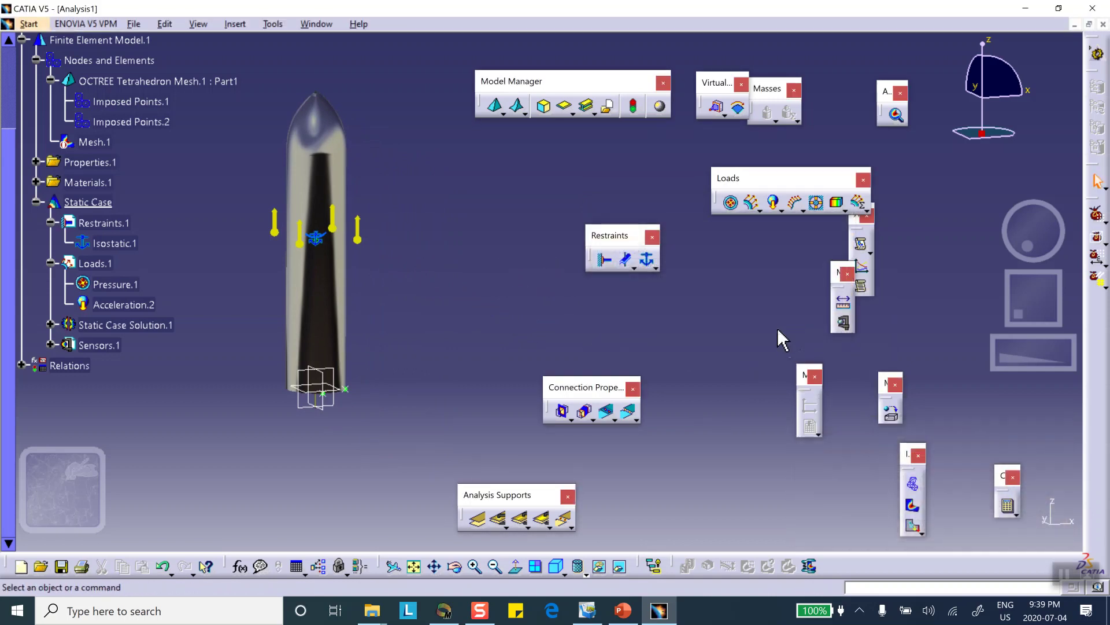
{"action": "left_click", "coordinate": [51, 325]}
Step: Activate the von Mises stress plot to inspect the 91.1 to 1.6e+004 kPa range, then undo it
{"action": "right_click", "coordinate": [134, 345]}
{"action": "left_click", "coordinate": [178, 286]}
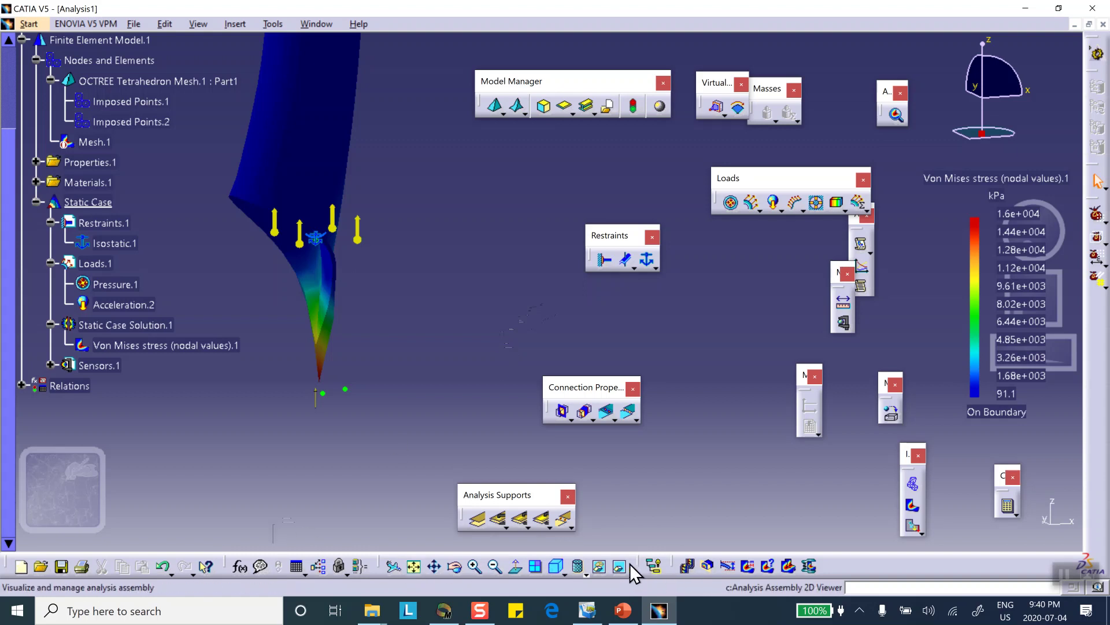
{"action": "left_click", "coordinate": [166, 569]}
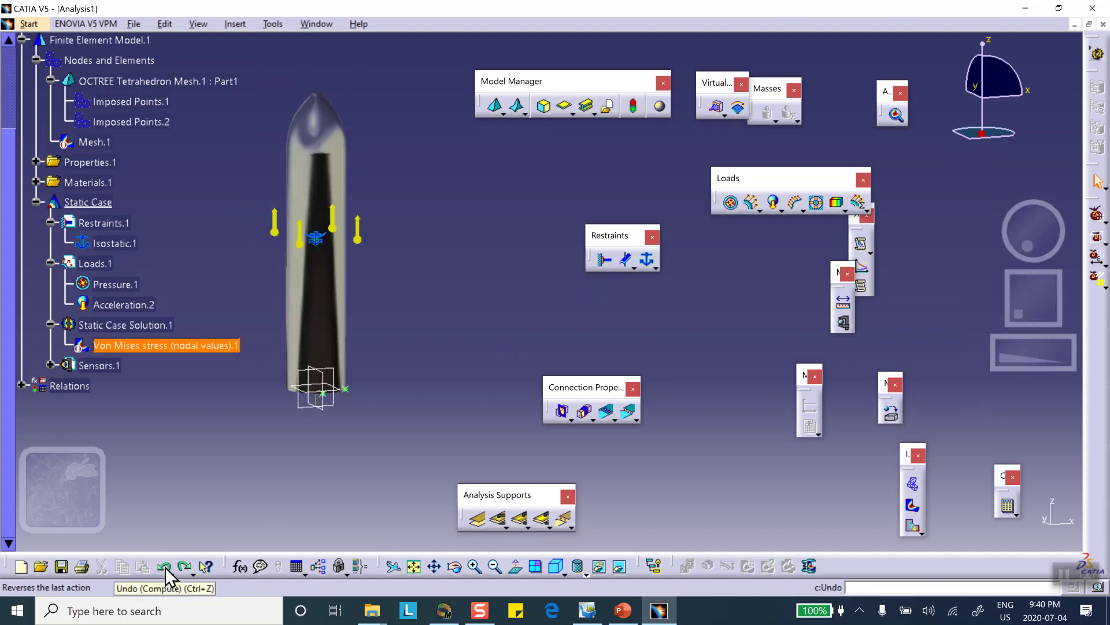
Step: Undo the isostatic restraint and deletions, restoring Surface Slider.1 and both user-defined restraints
{"action": "left_click", "coordinate": [166, 569]}
{"action": "left_click", "coordinate": [166, 569]}
{"action": "left_click", "coordinate": [166, 569]}
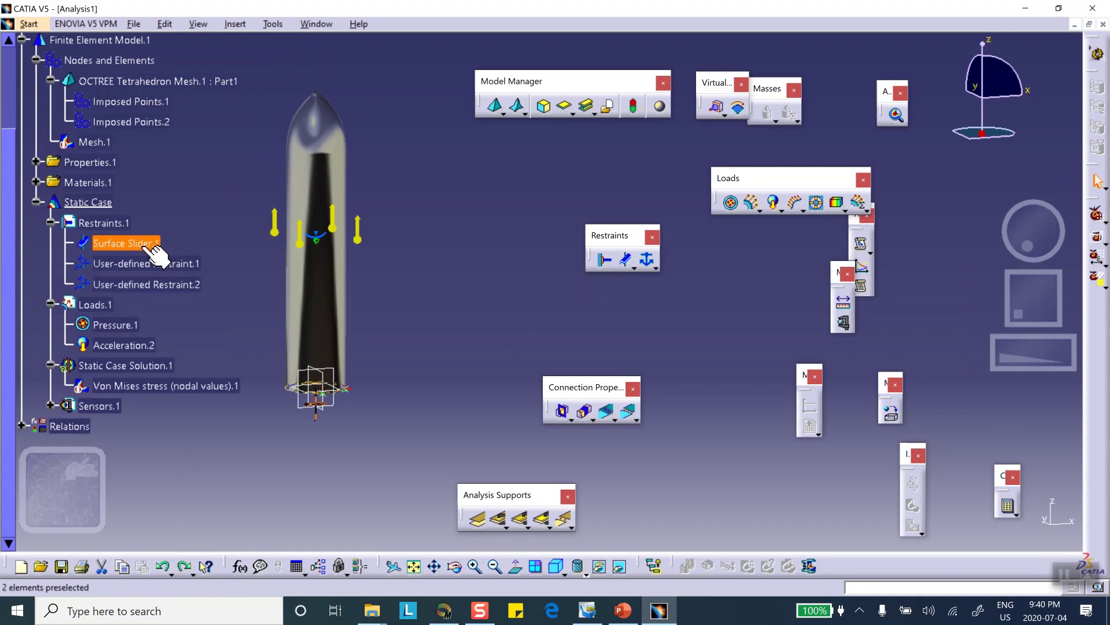
Step: Recompute all cases of the static analysis with the original restraints
{"action": "left_click", "coordinate": [1010, 519]}
{"action": "left_click", "coordinate": [810, 379]}
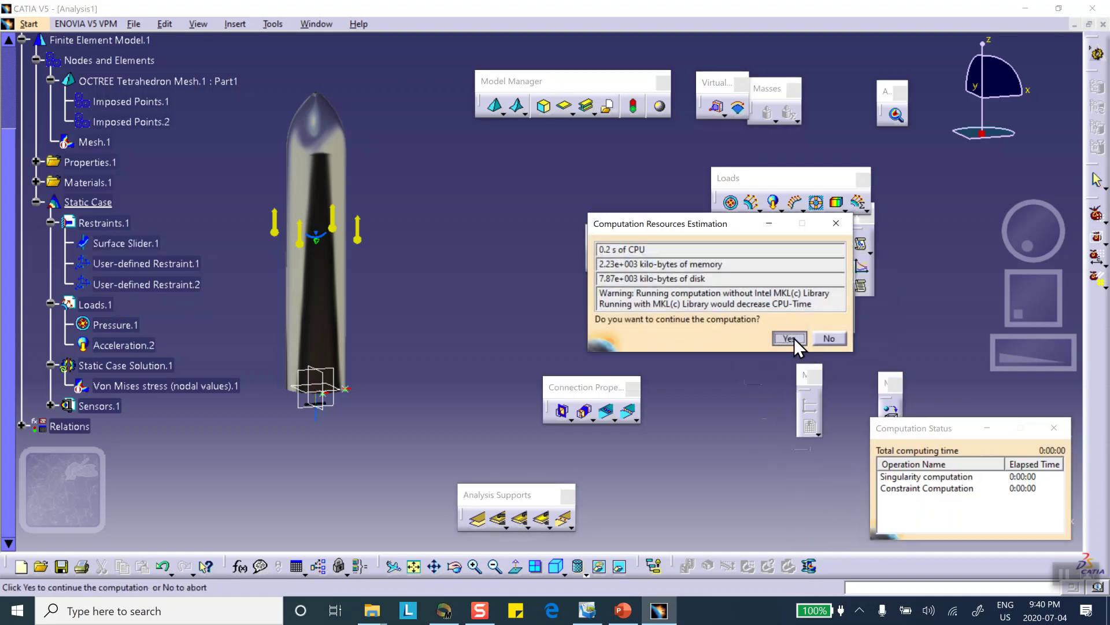
{"action": "left_click", "coordinate": [791, 339]}
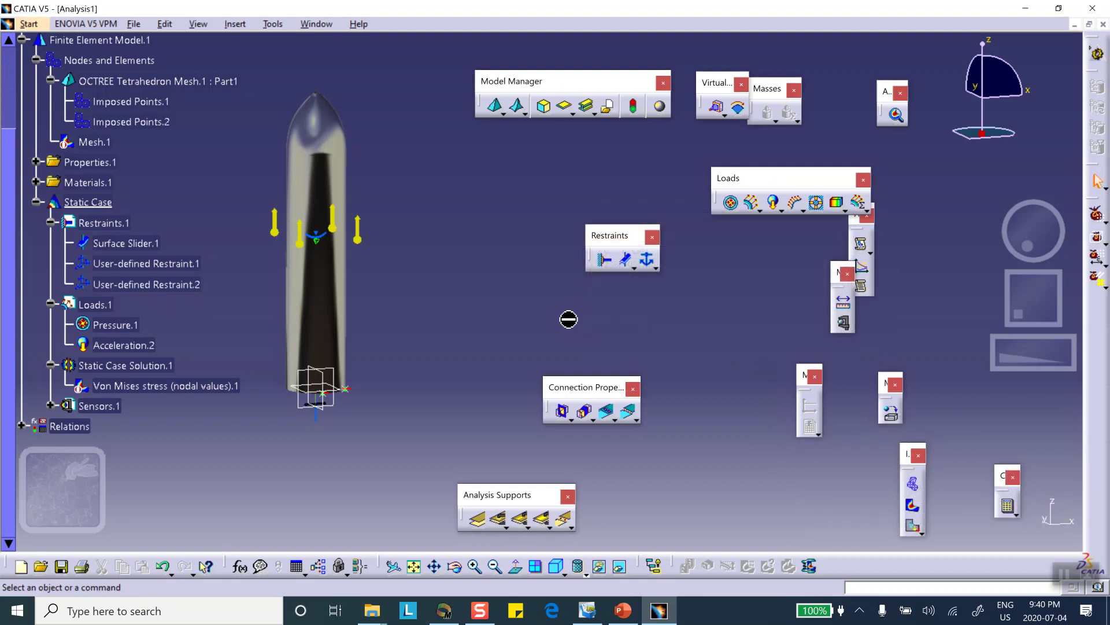
{"action": "right_click", "coordinate": [218, 386]}
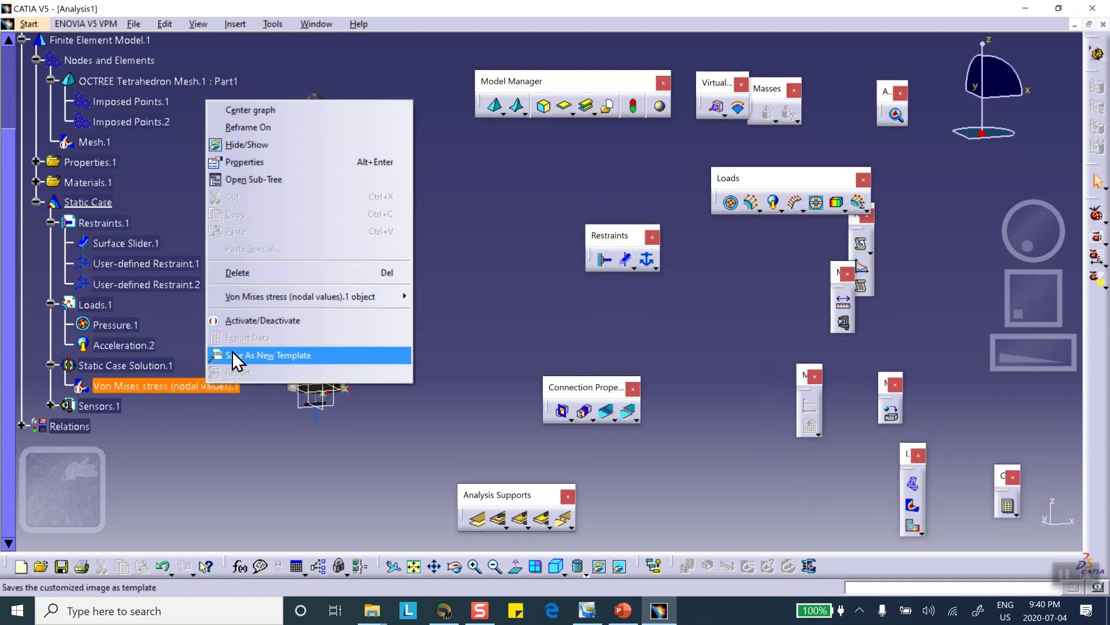
Step: Activate Von Mises stress (nodal values).1, showing 3.71 to 272 kPa on the tube
{"action": "left_click", "coordinate": [255, 321]}
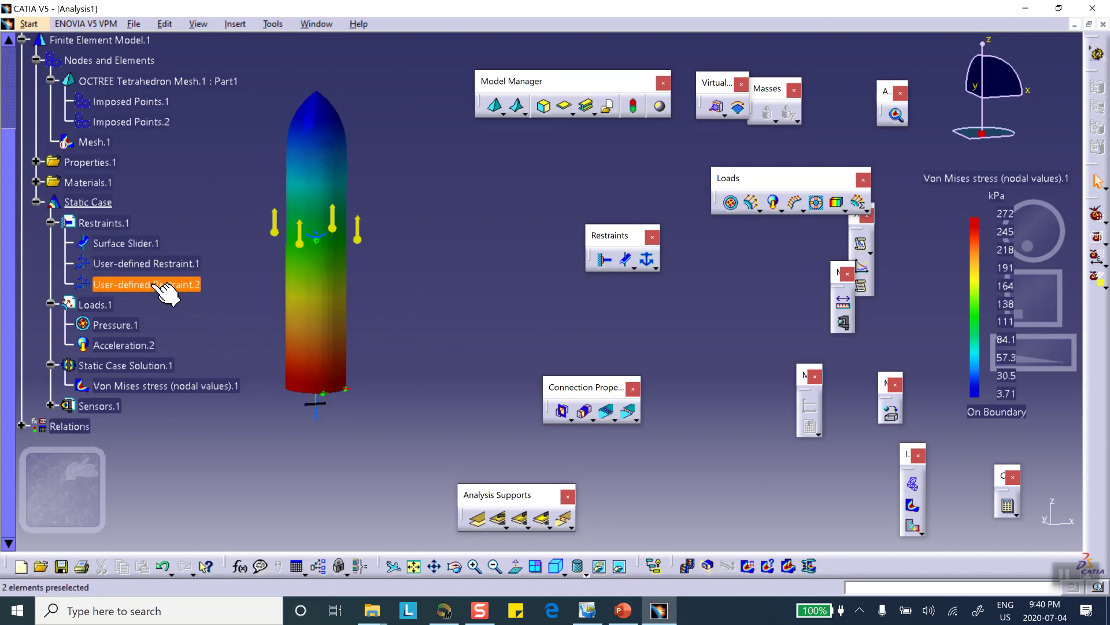
Step: Delete Surface Slider.1 and both user-defined restraints, then add an Isostatic.1 restraint
{"action": "right_click", "coordinate": [148, 244]}
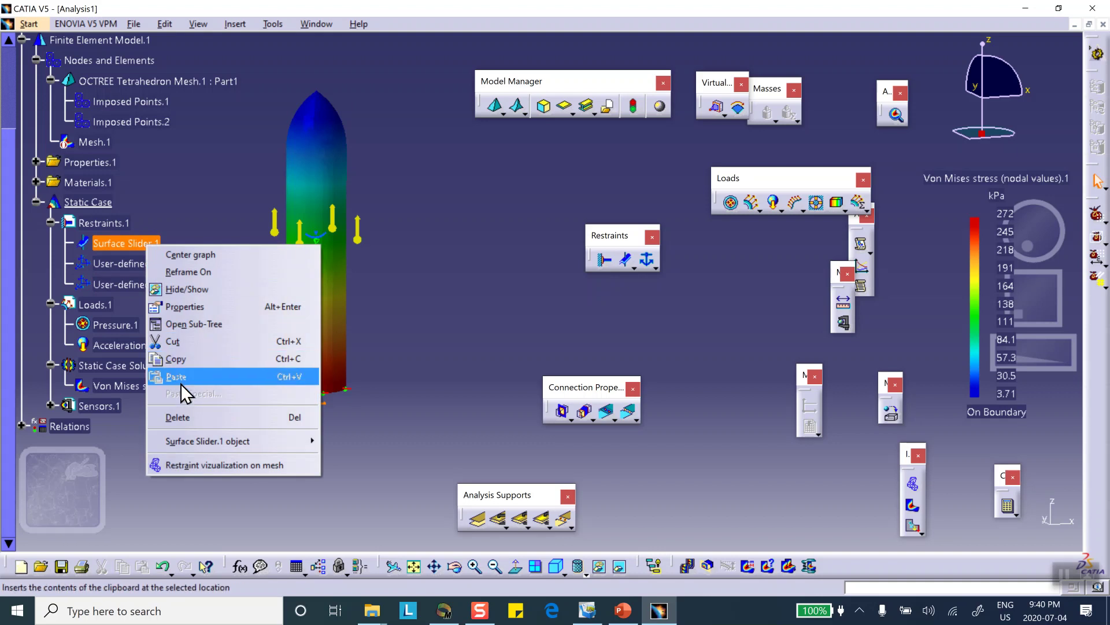
{"action": "left_click", "coordinate": [189, 421]}
{"action": "right_click", "coordinate": [154, 244]}
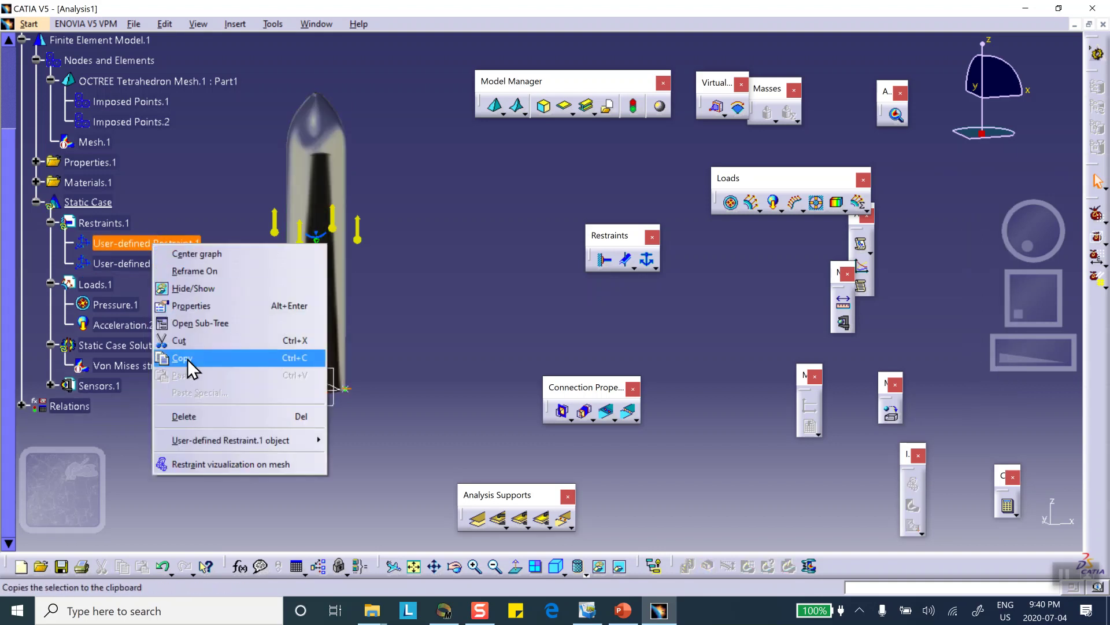
{"action": "left_click", "coordinate": [193, 415]}
{"action": "right_click", "coordinate": [169, 242]}
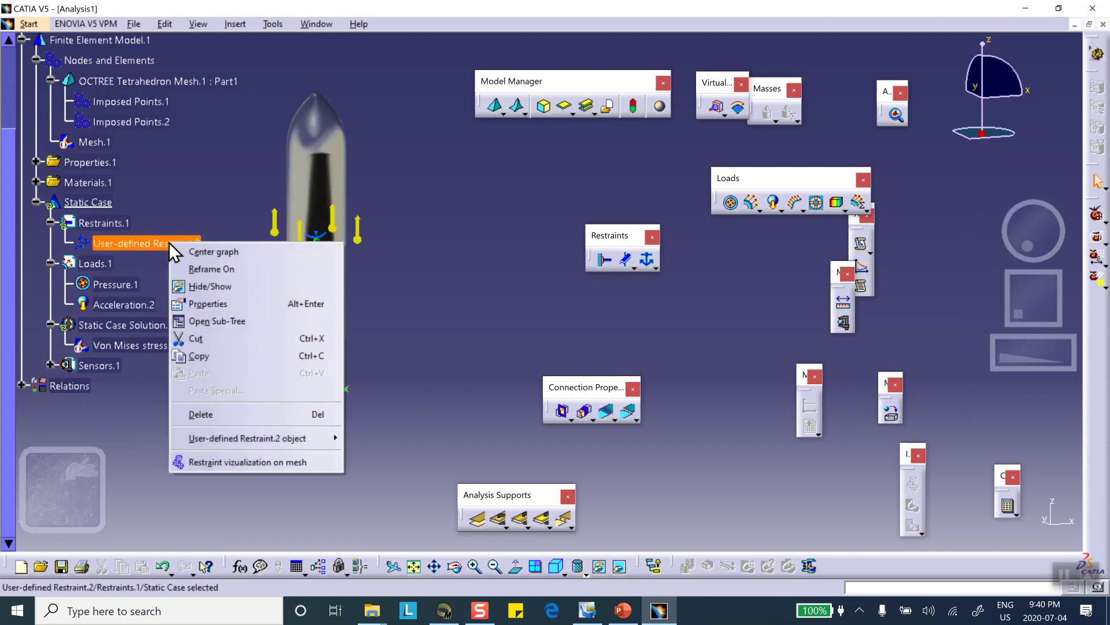
{"action": "left_click", "coordinate": [194, 414]}
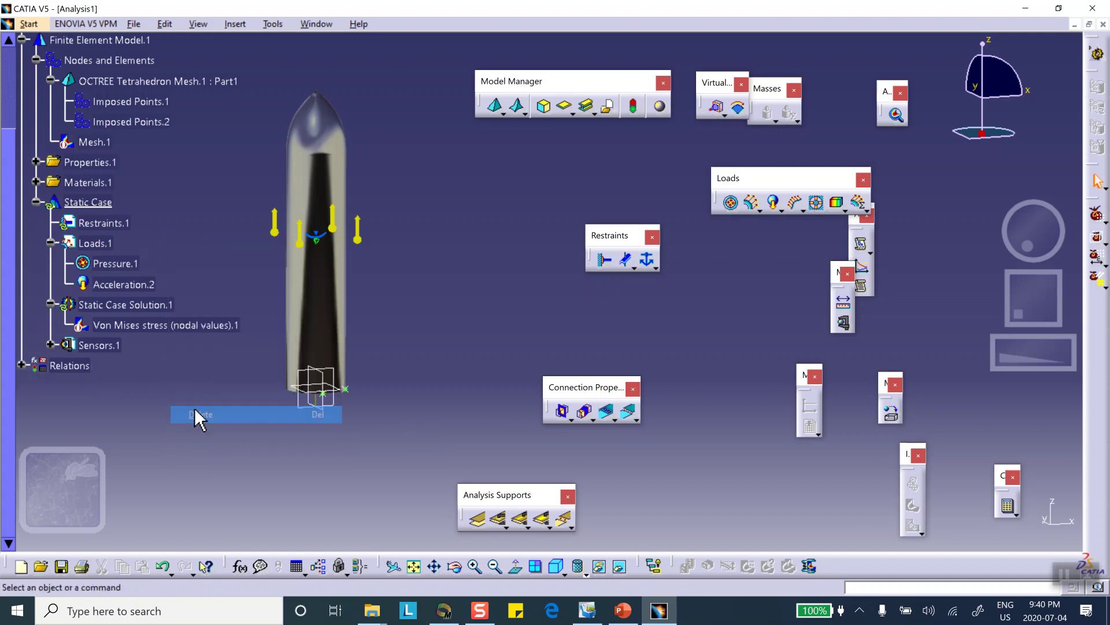
{"action": "left_click", "coordinate": [649, 258]}
{"action": "left_click", "coordinate": [619, 247]}
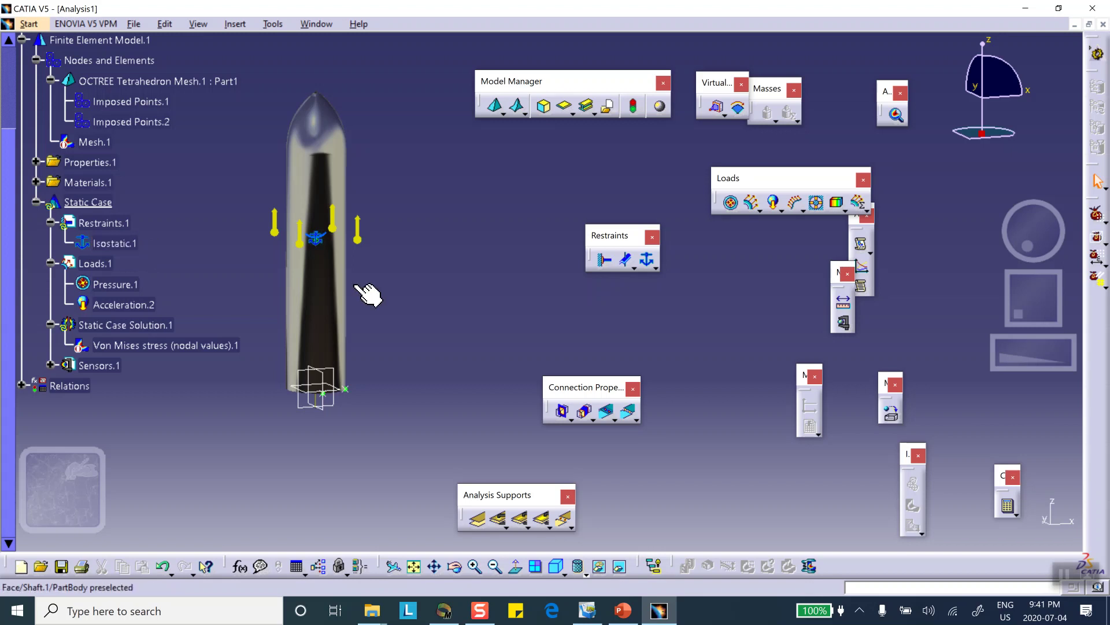
Step: Recompute all cases of the static analysis with the isostatic restraint
{"action": "left_click", "coordinate": [1005, 503]}
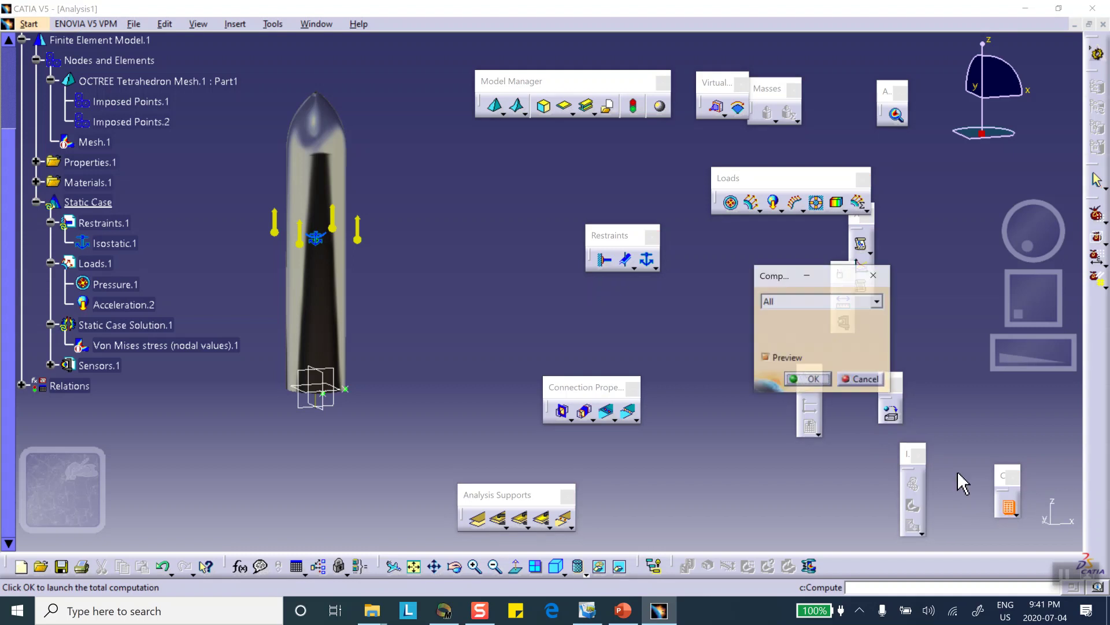
{"action": "left_click", "coordinate": [791, 378]}
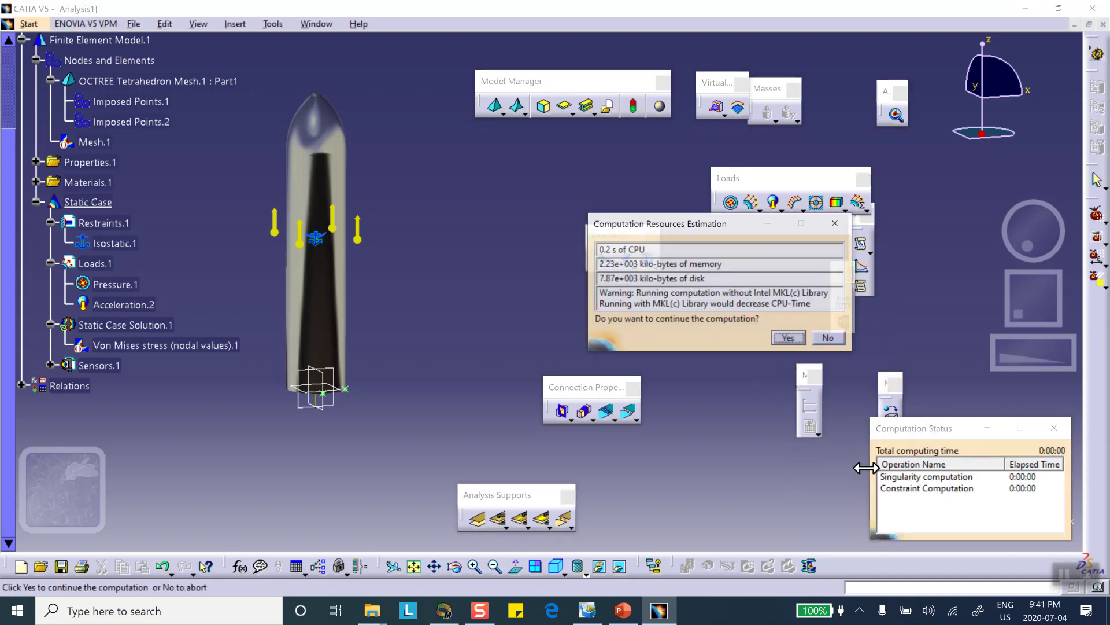
{"action": "left_click", "coordinate": [790, 339]}
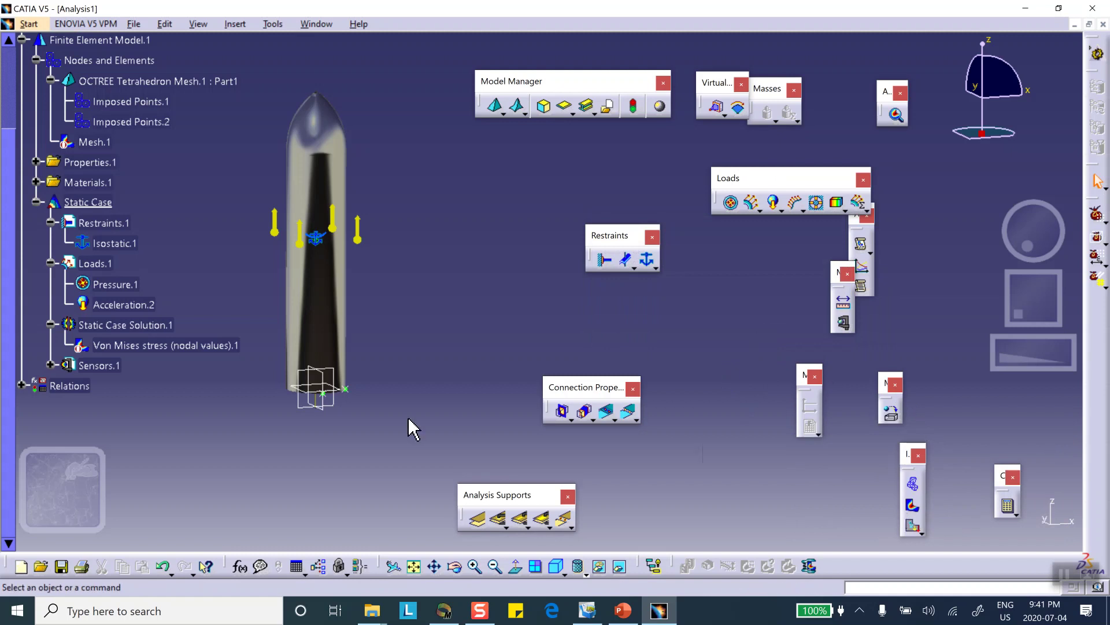
Step: Activate the von Mises stress plot, ranging from 91.1 to 1.6e+004 kPa
{"action": "left_click", "coordinate": [156, 344]}
{"action": "right_click", "coordinate": [158, 345]}
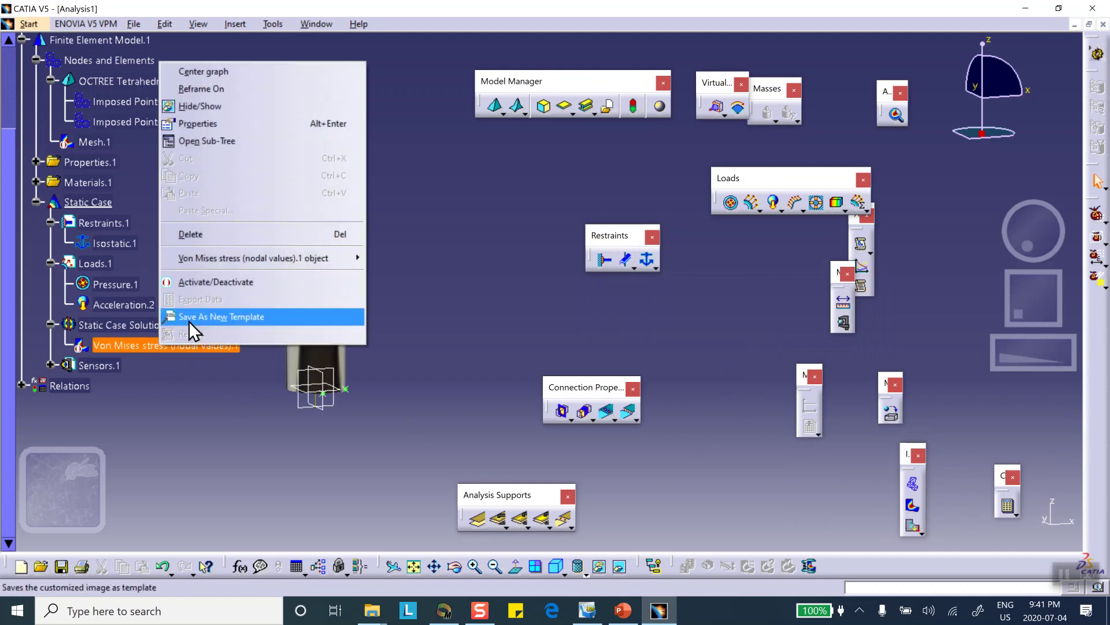
{"action": "left_click", "coordinate": [195, 282]}
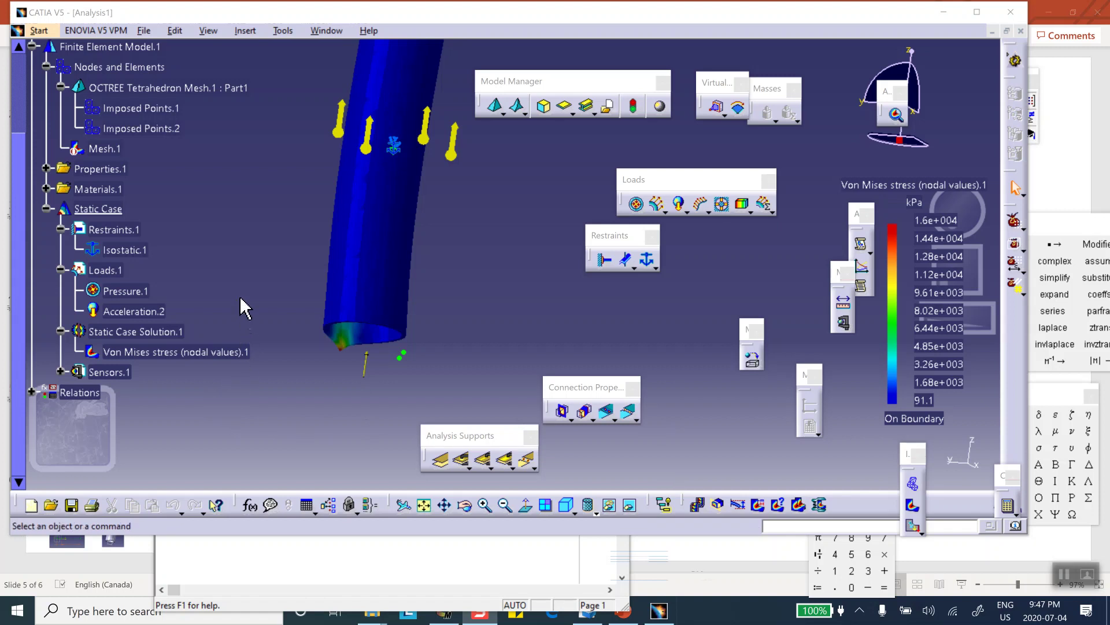
Step: Hide the von Mises plot and add Surface Slider.2 on the tube's circular end face
{"action": "right_click", "coordinate": [140, 355]}
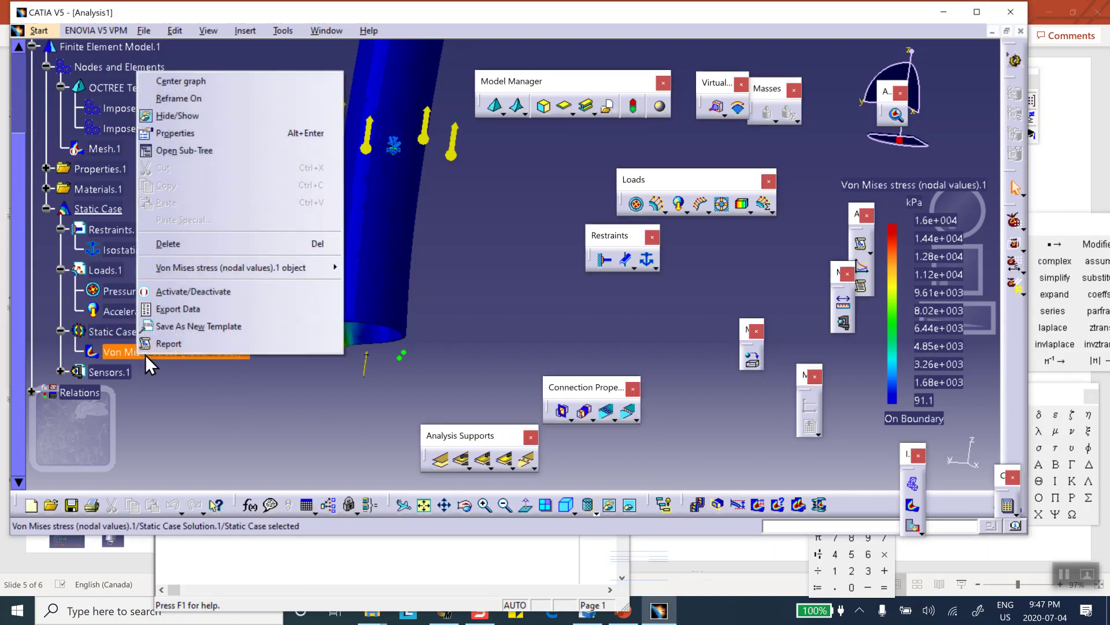
{"action": "left_click", "coordinate": [180, 289]}
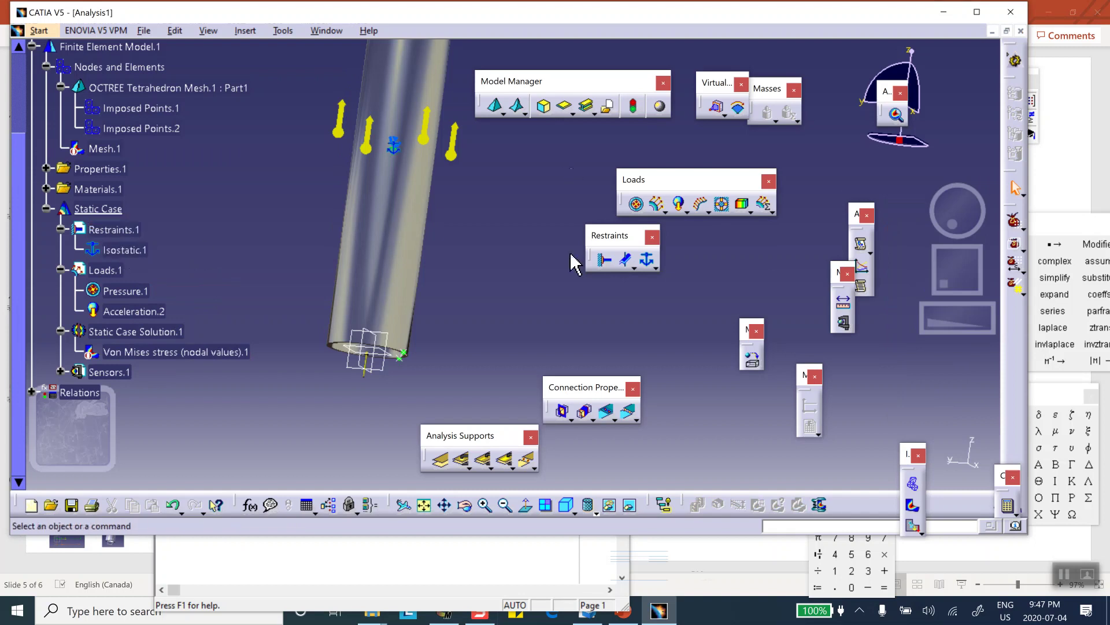
{"action": "left_click", "coordinate": [625, 259]}
{"action": "middle_click_drag", "start_coordinate": [474, 326], "coordinate": [433, 237]}
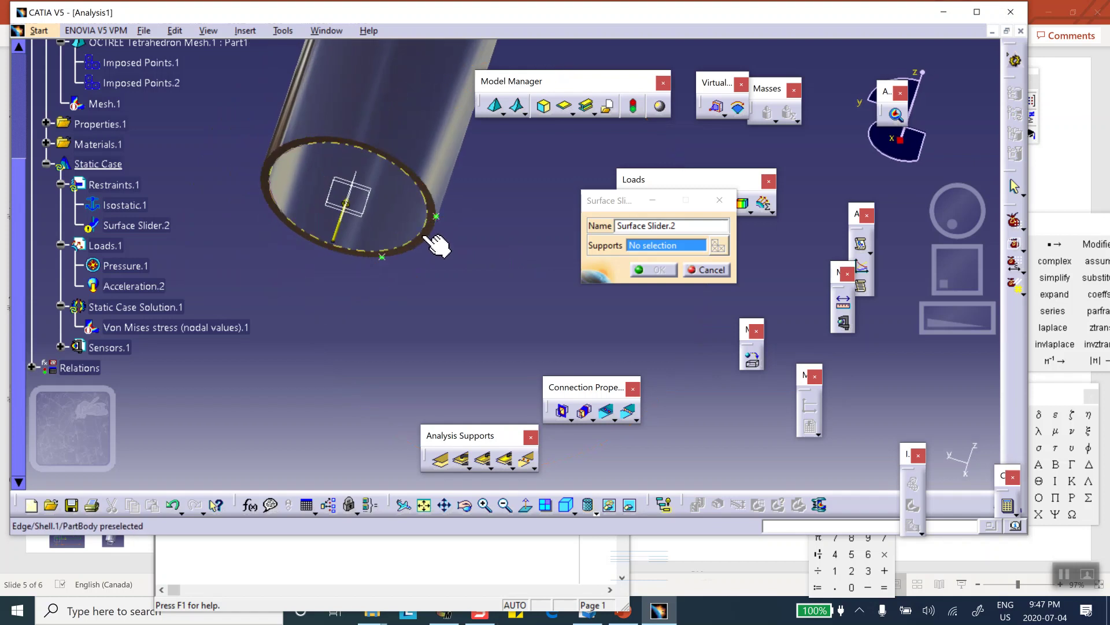
{"action": "left_click", "coordinate": [440, 245]}
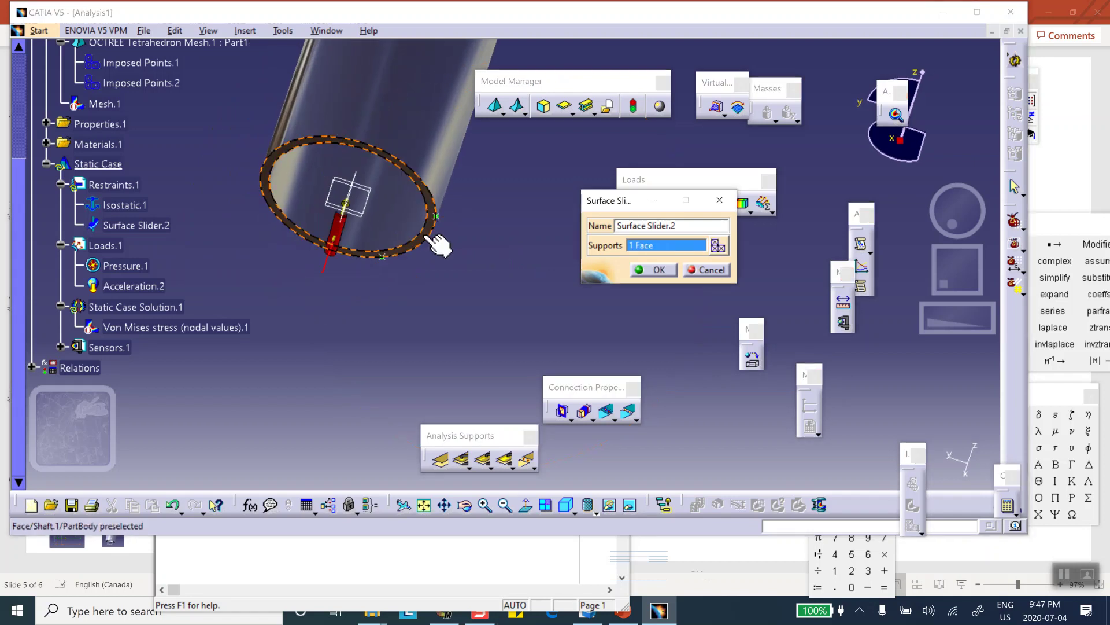
{"action": "left_click", "coordinate": [655, 270]}
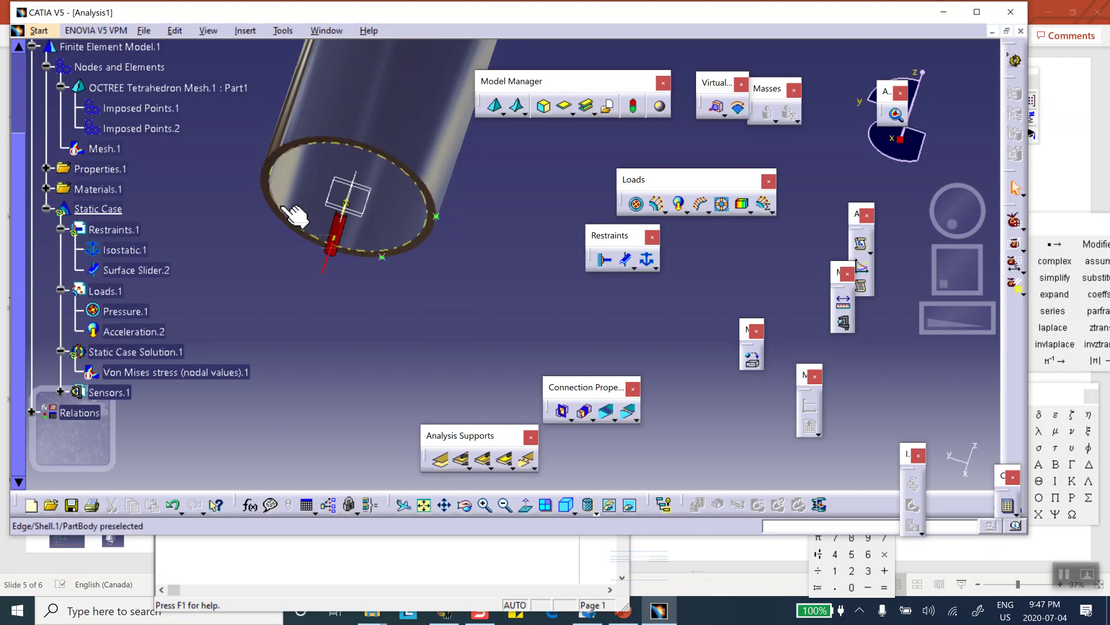
{"action": "middle_click", "coordinate": [355, 147]}
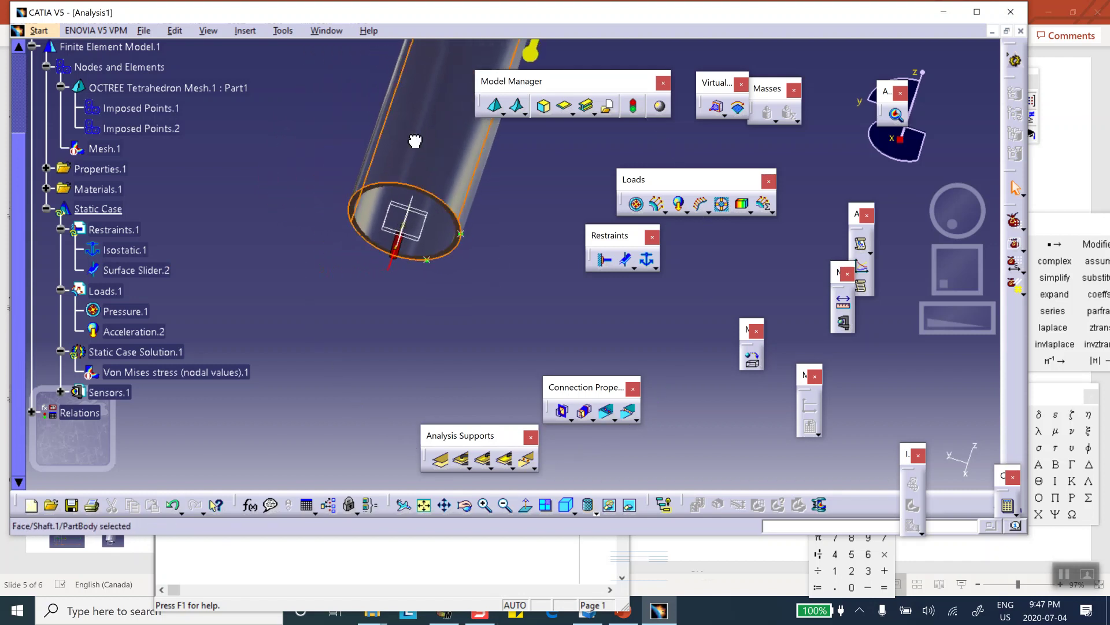
{"action": "middle_click_drag", "start_coordinate": [426, 143], "coordinate": [384, 198]}
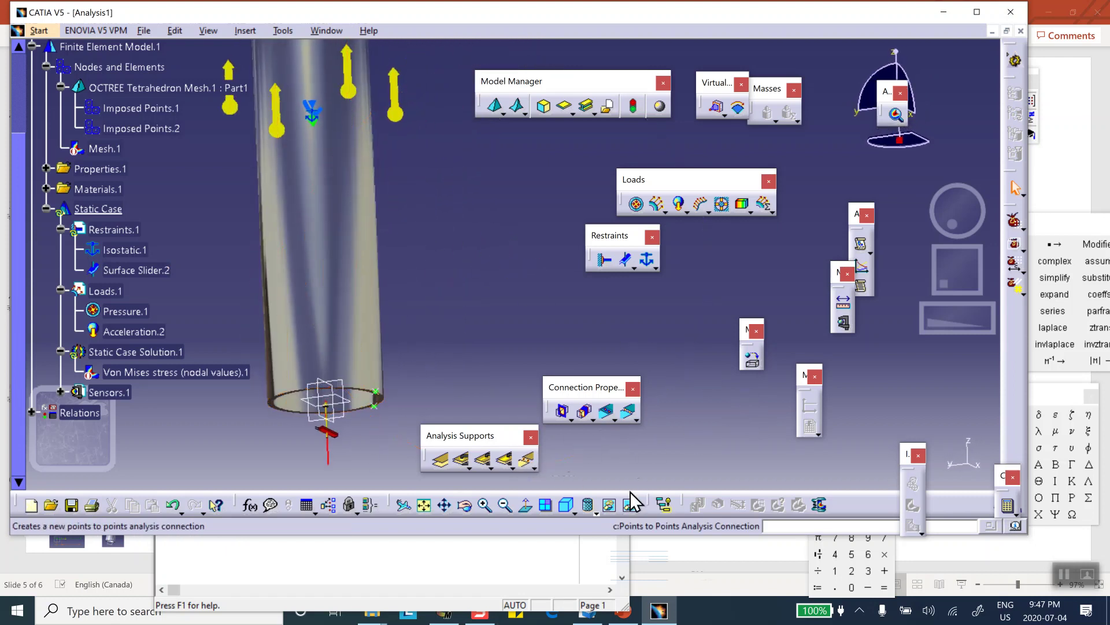
{"action": "left_click", "coordinate": [1009, 506]}
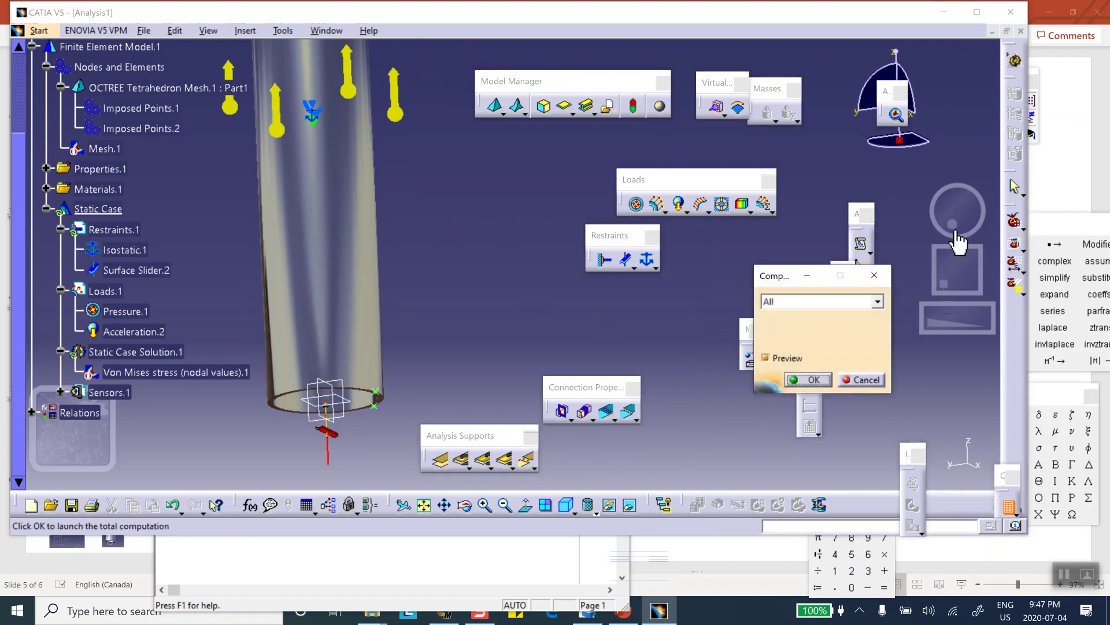
Step: Complete the computation with Isostatic.1 and Surface Slider.2 past the warning, and maximize the window
{"action": "left_click", "coordinate": [821, 380]}
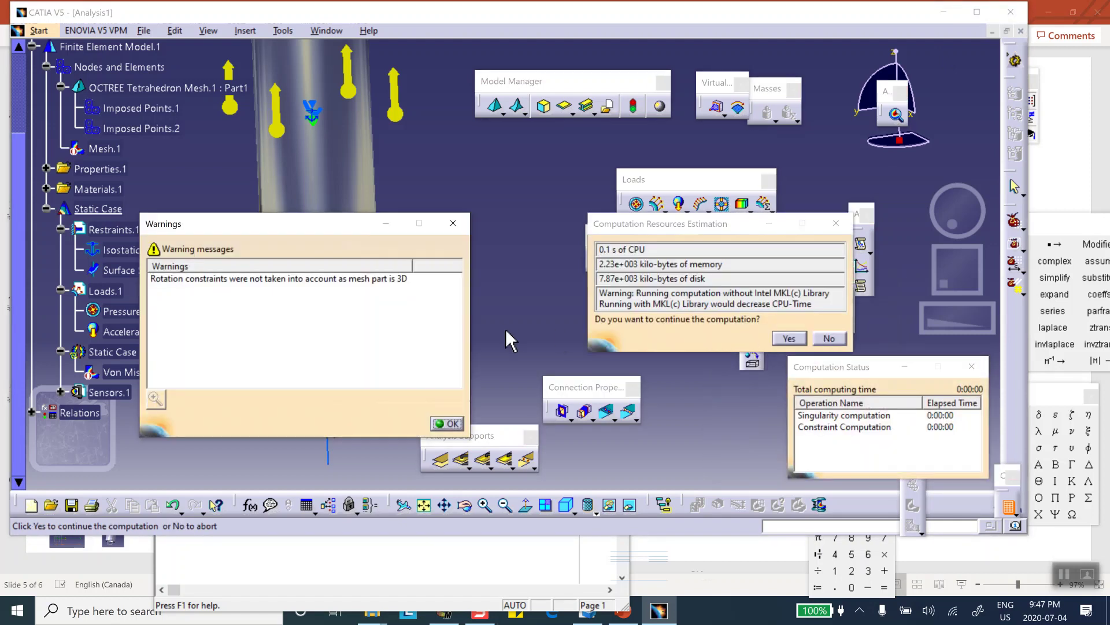
{"action": "left_click", "coordinate": [447, 423]}
{"action": "left_click", "coordinate": [789, 338]}
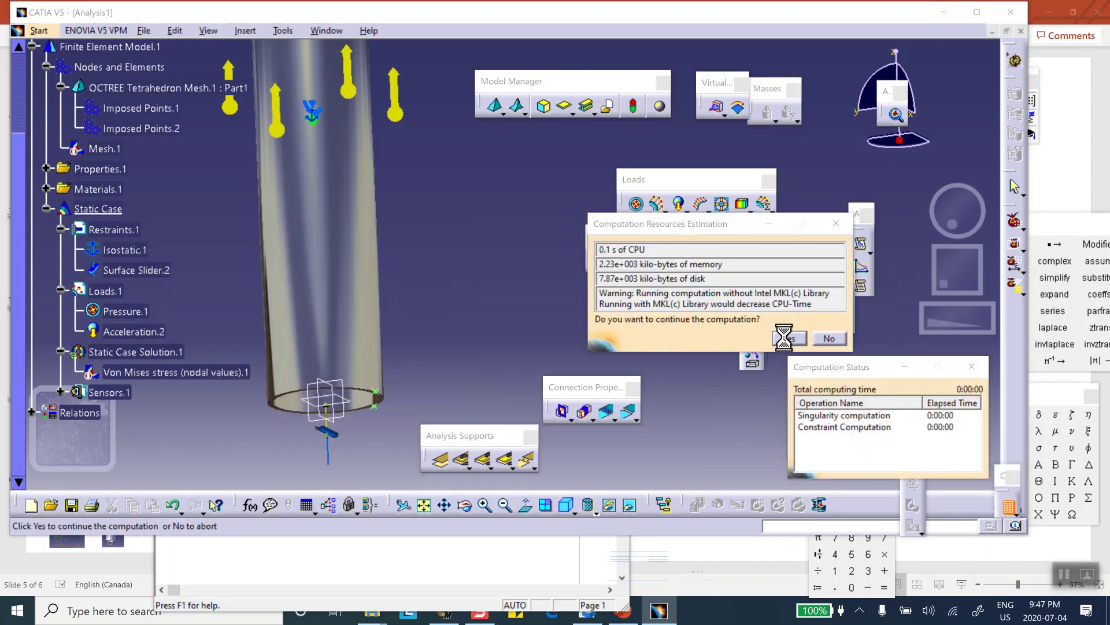
{"action": "left_click", "coordinate": [979, 11]}
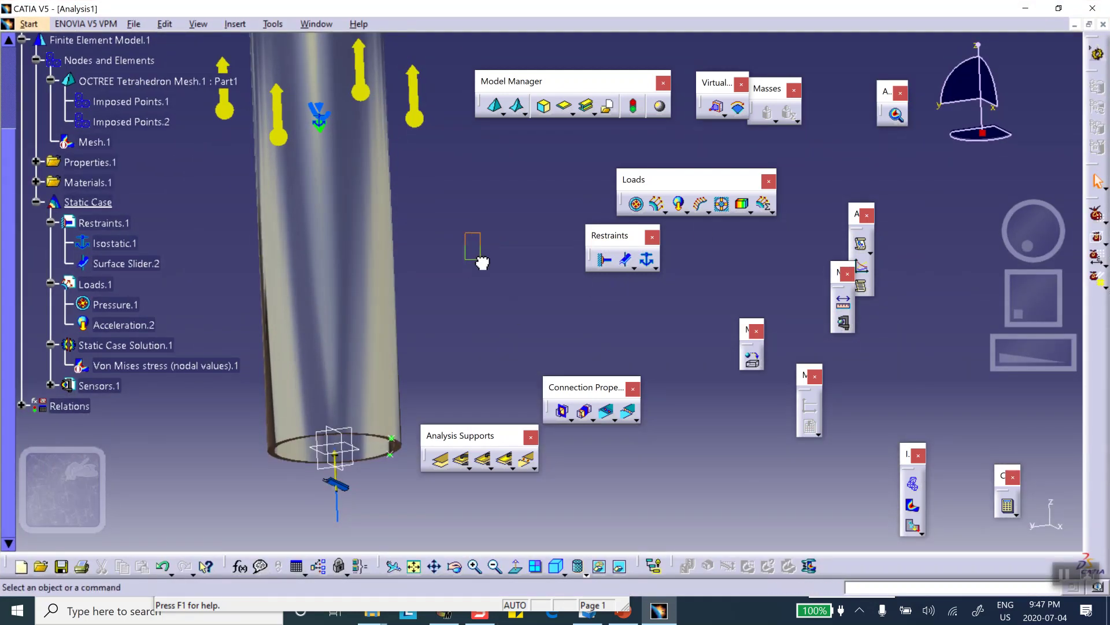
{"action": "middle_click_drag", "start_coordinate": [467, 237], "coordinate": [335, 243]}
Step: Activate Von Mises stress (nodal values).1 to show the 4.22–273 kPa isostatic-plus-slider result on the tube
{"action": "left_click", "coordinate": [147, 366]}
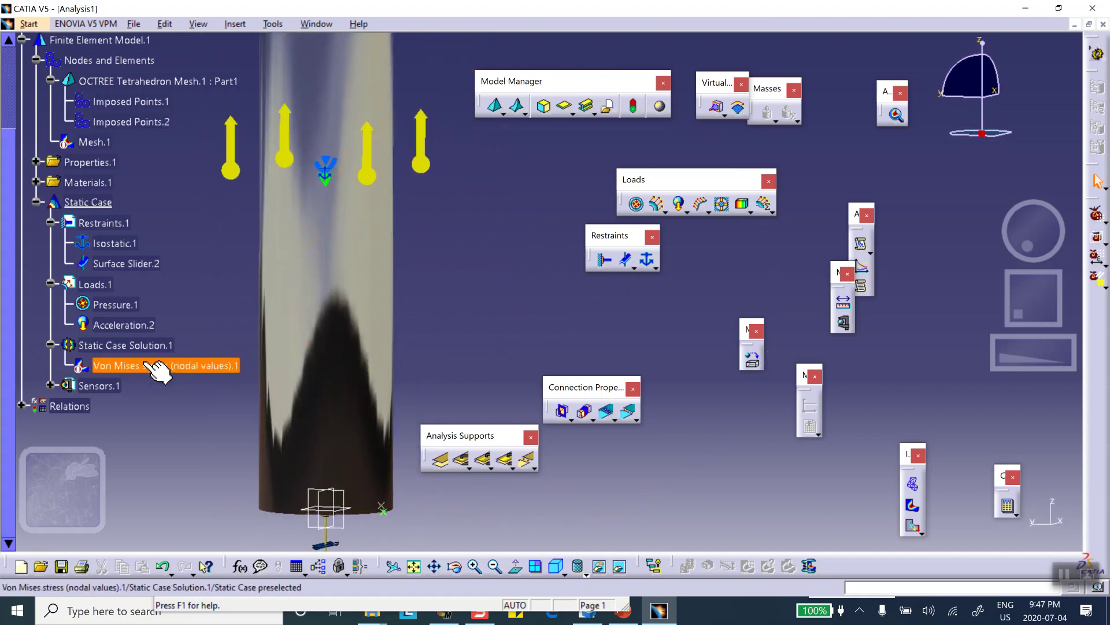
{"action": "right_click", "coordinate": [143, 367]}
{"action": "left_click", "coordinate": [189, 305]}
{"action": "middle_click_drag", "start_coordinate": [362, 307], "coordinate": [496, 385]}
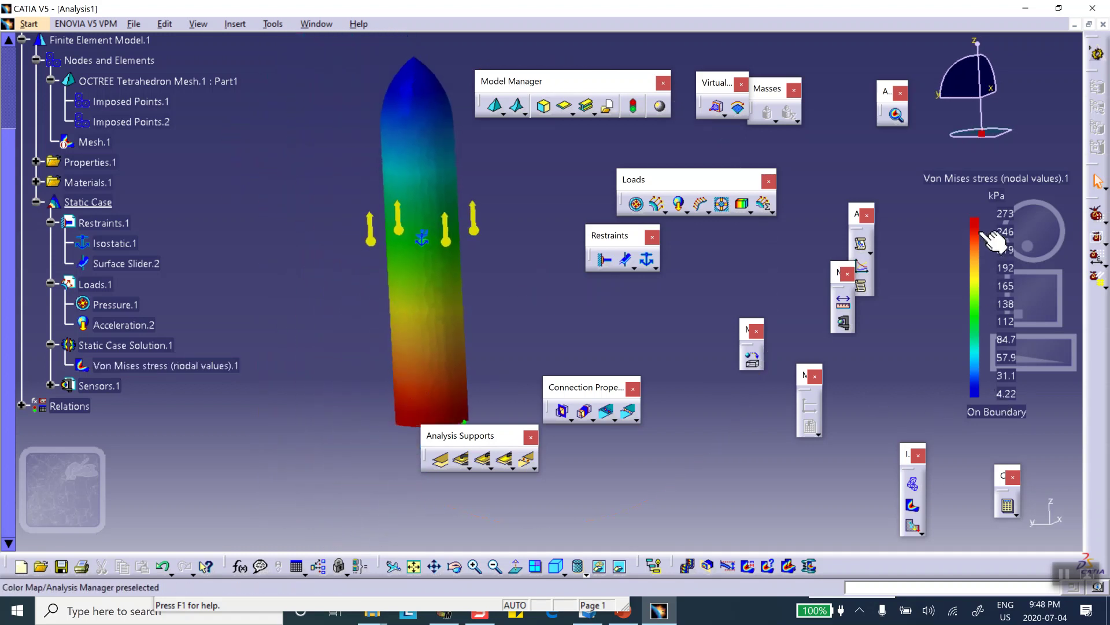
{"action": "middle_click_drag", "start_coordinate": [354, 330], "coordinate": [285, 252]}
{"action": "middle_click_drag", "start_coordinate": [441, 293], "coordinate": [495, 326]}
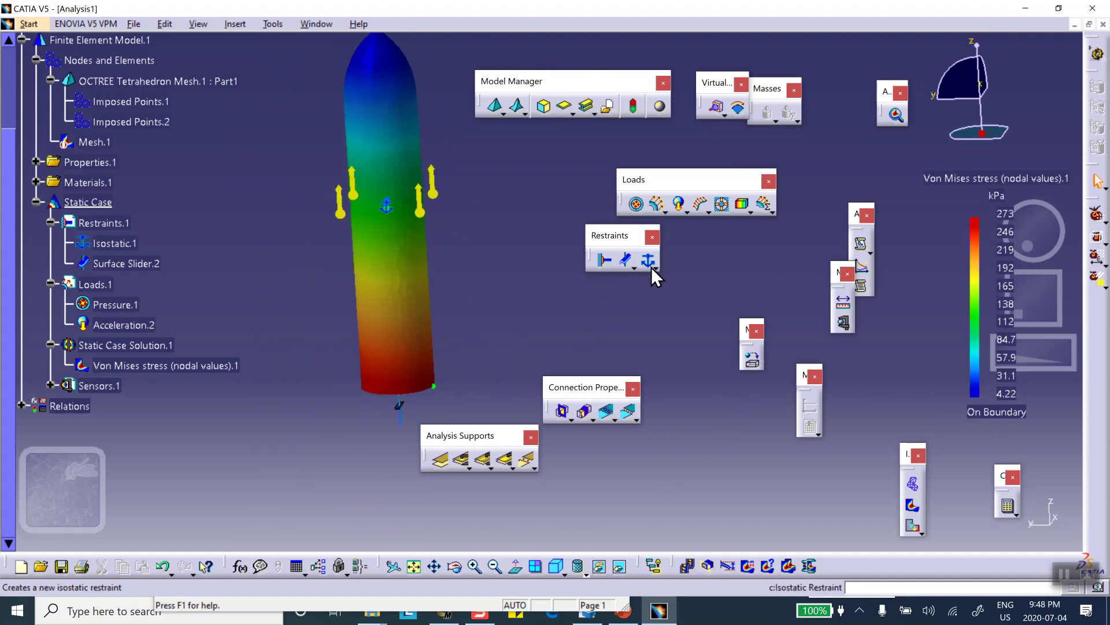